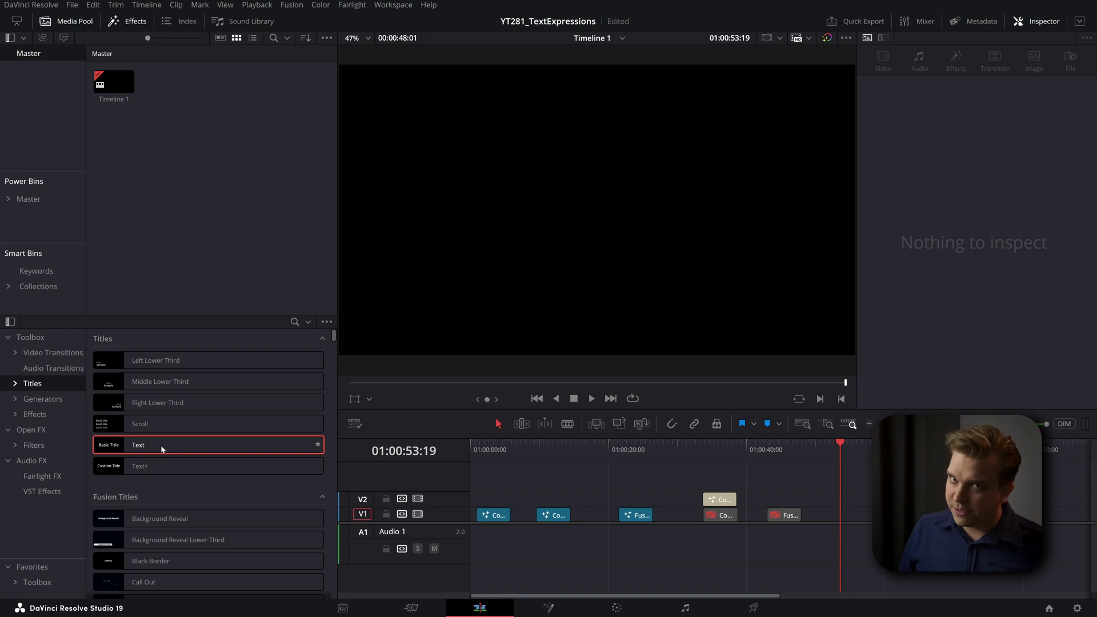
Add a basic Text title to video track V1 after the last clip, around 01:00:53:19.
drag(163, 450, 830, 516)
drag(860, 492, 778, 490)
key(ctrl+equal)
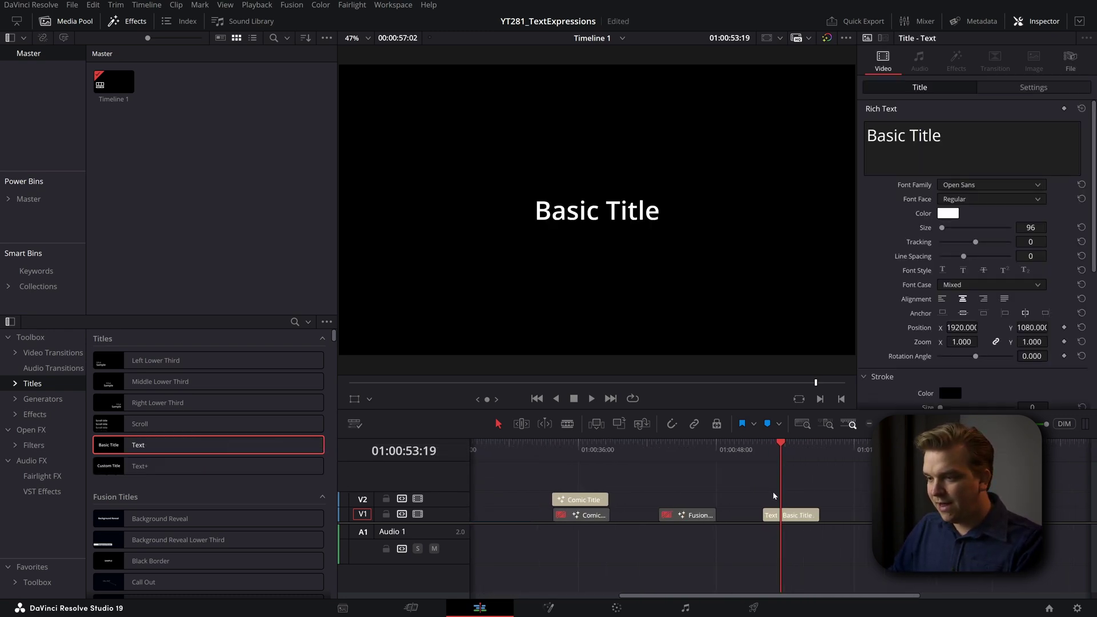
scroll(777, 491, up, 2)
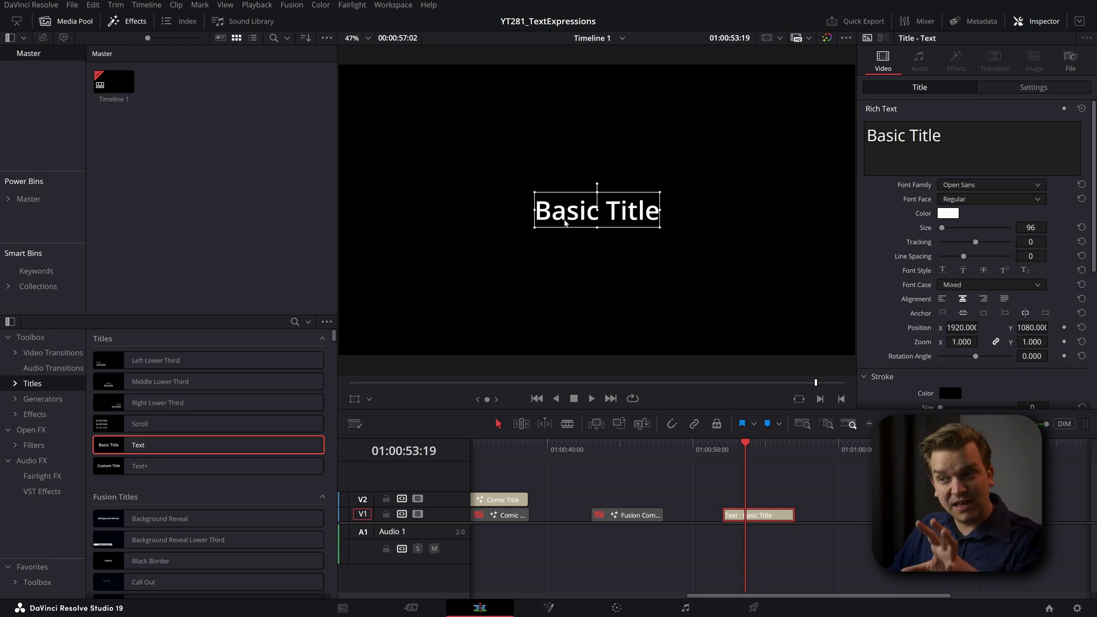
Replace the Basic Title text with "subscribe", editing it directly in the viewer.
double_click(576, 218)
text(s)
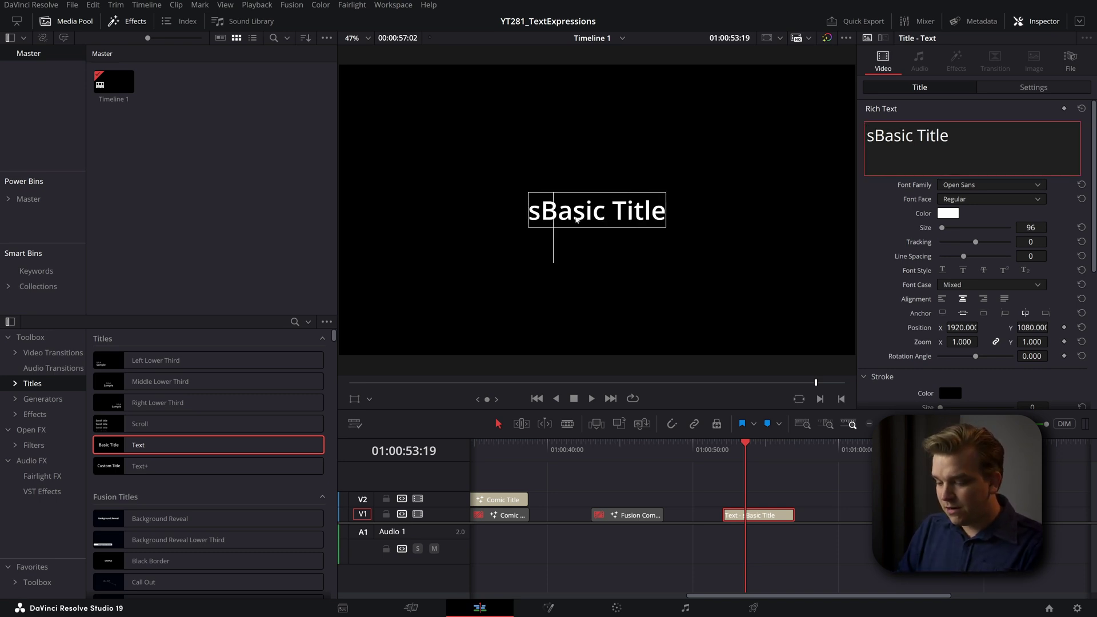
key(ctrl+a)
text(ddkolskudfkiufghewgfesdf)
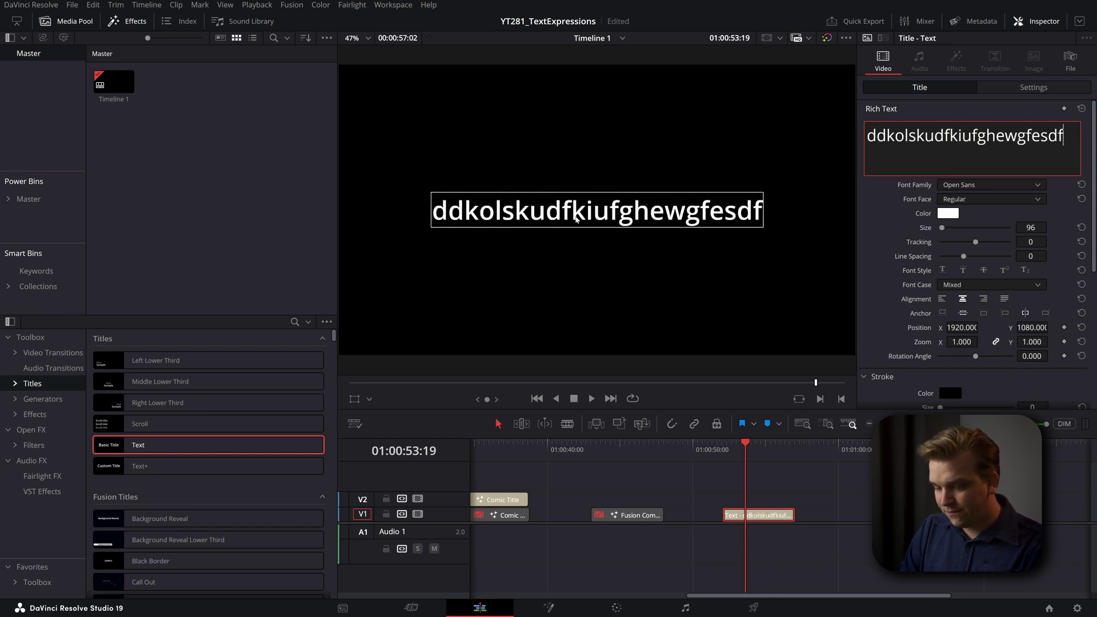
key(ctrl+a)
text(subscribe)
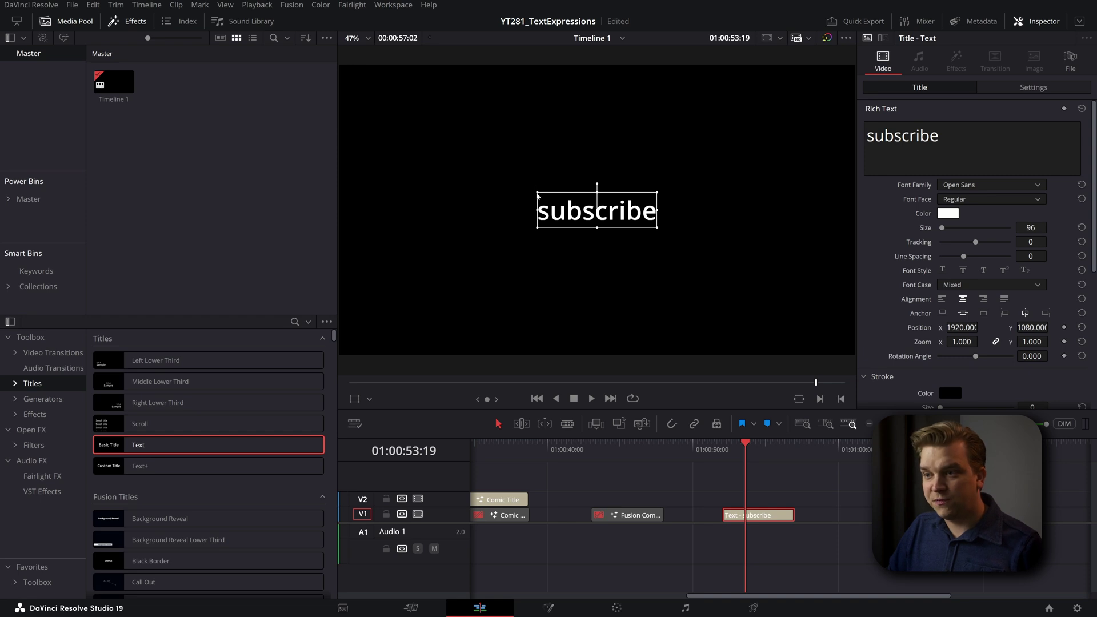
Transform the title in the viewer to zoom 0.790, rotation about -1.049 and position about 1070, 1373, and set its font size to 267.
drag(535, 194, 582, 191)
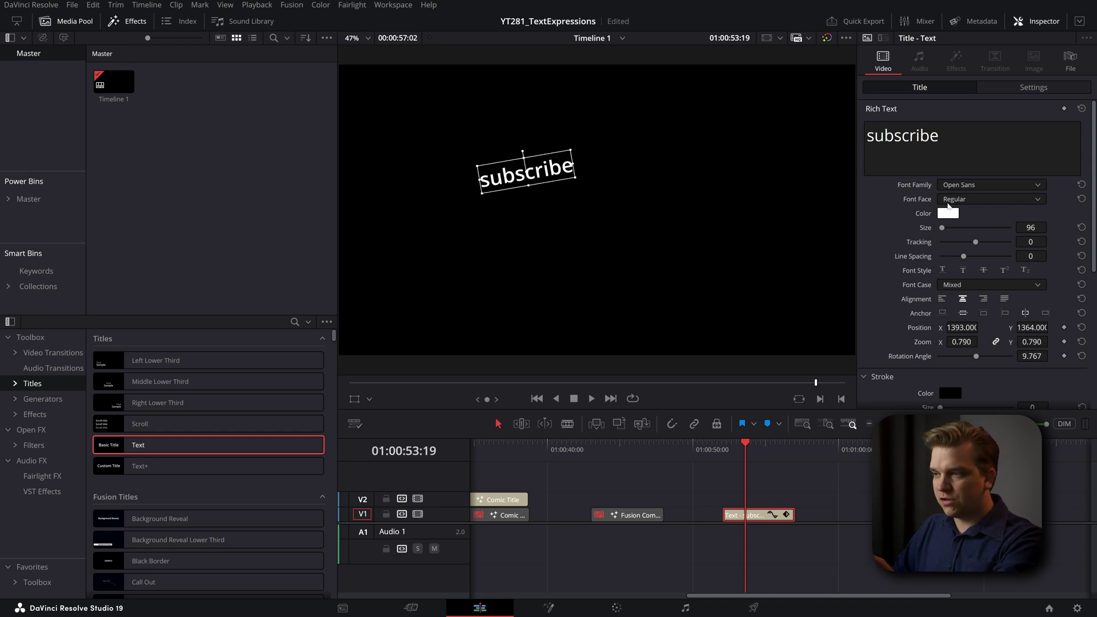
drag(942, 228, 945, 231)
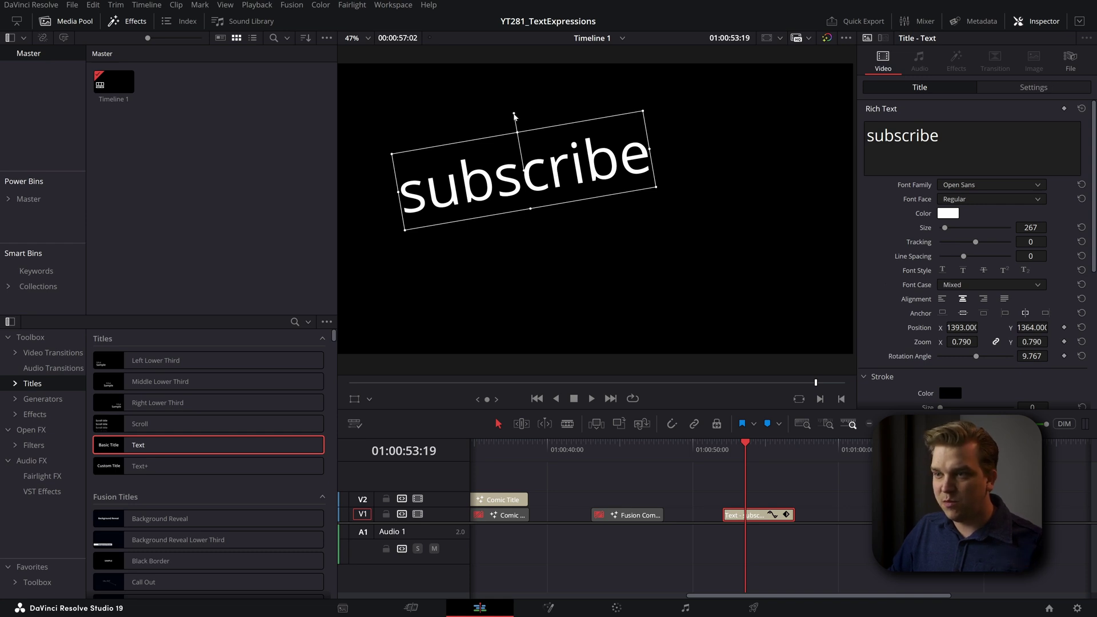
drag(514, 117, 525, 113)
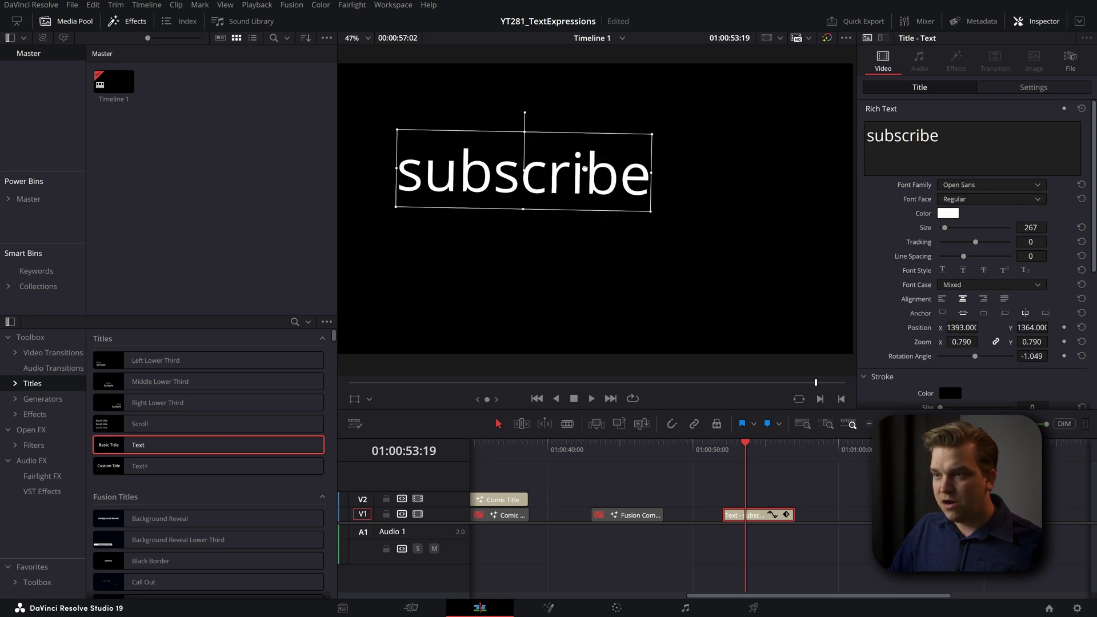
drag(585, 169, 442, 182)
Set only the letters "ub" of the title to size 201 and colour them yellow (#e7ff11).
double_click(542, 169)
drag(945, 232, 945, 234)
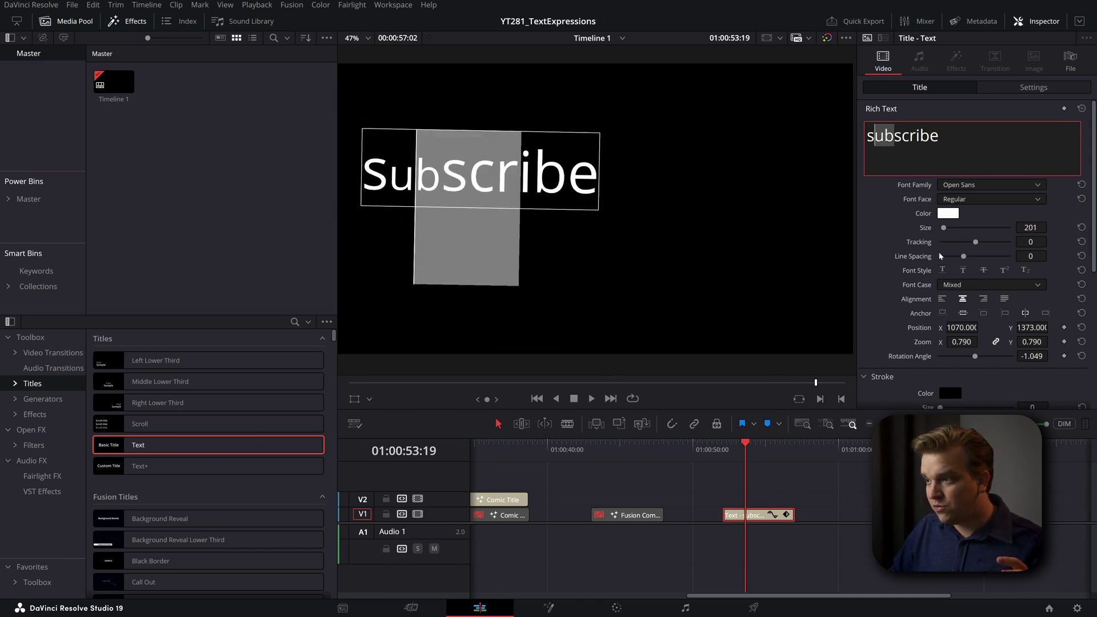
click(948, 218)
click(635, 209)
click(629, 202)
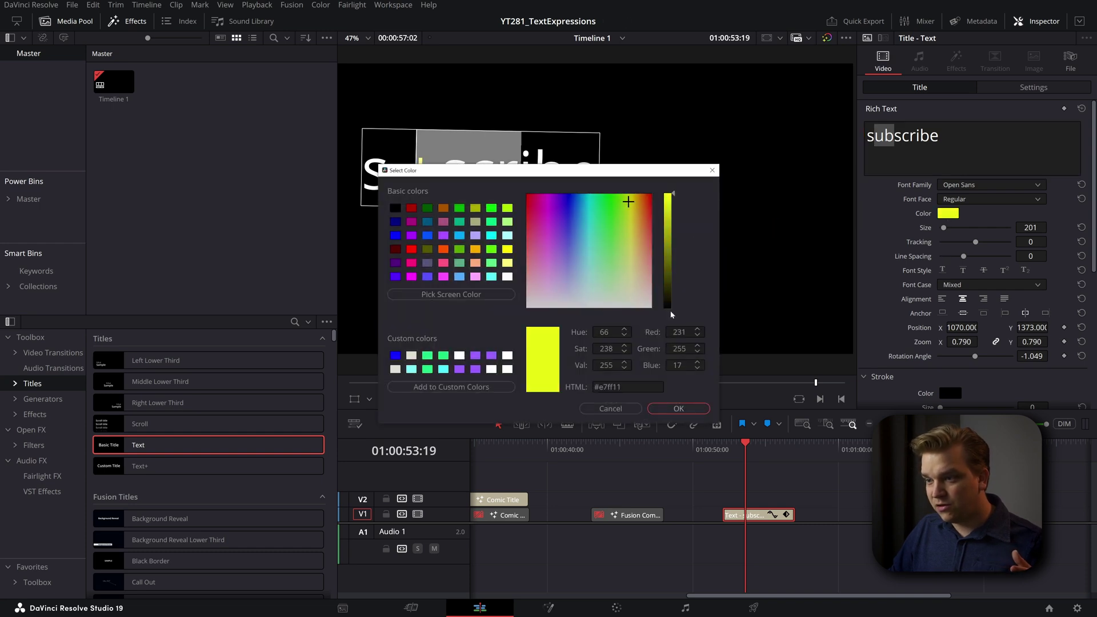
click(680, 409)
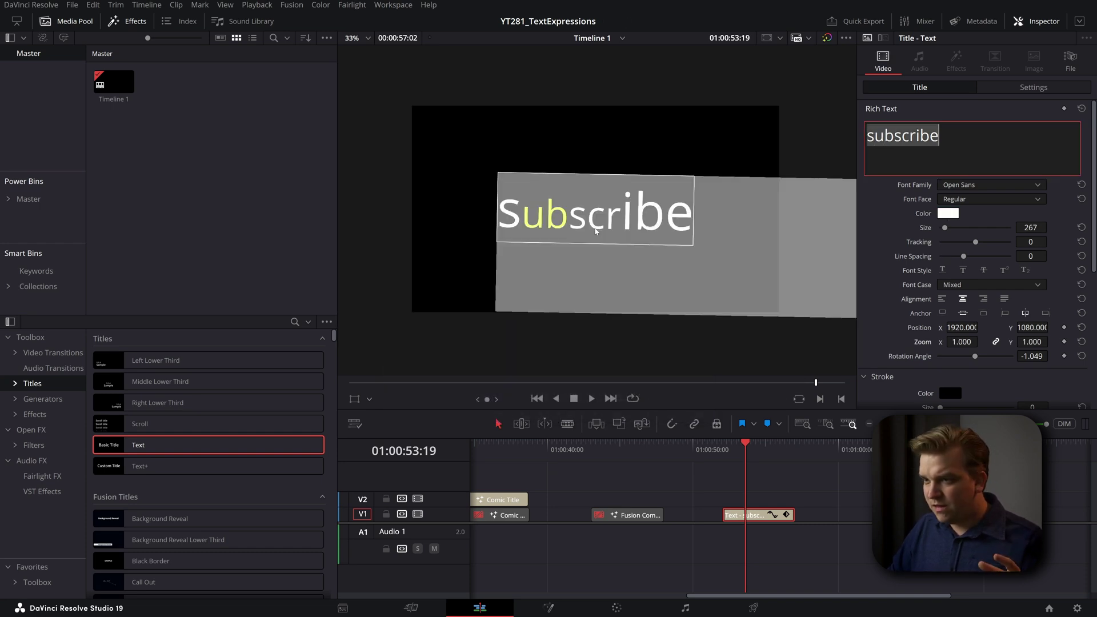
Set the letters "scrib" of the title to size 201 and give them a thick white (#ffffff) stroke.
drag(646, 230, 848, 274)
drag(945, 229, 943, 229)
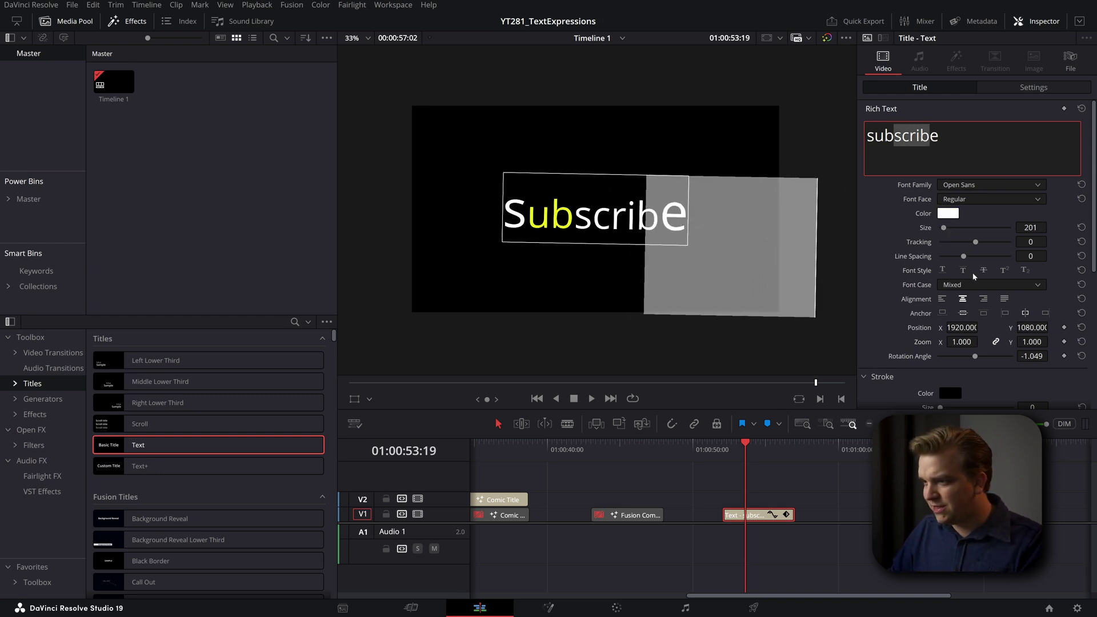
scroll(972, 297, down, 3)
scroll(902, 329, up, 3)
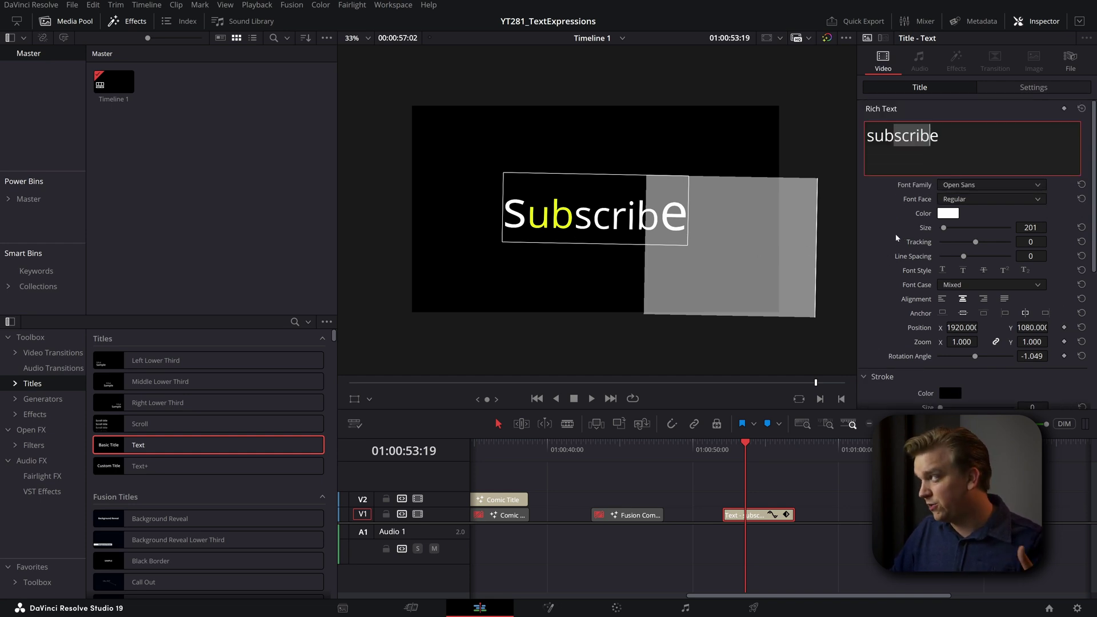
scroll(926, 303, down, 5)
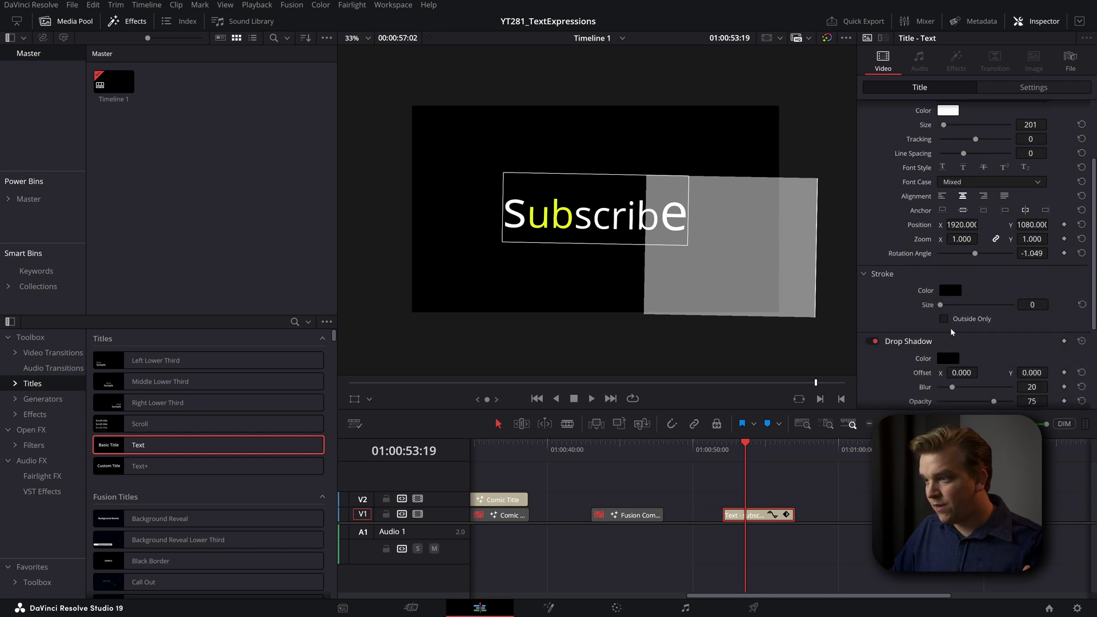
click(949, 292)
drag(665, 229, 665, 193)
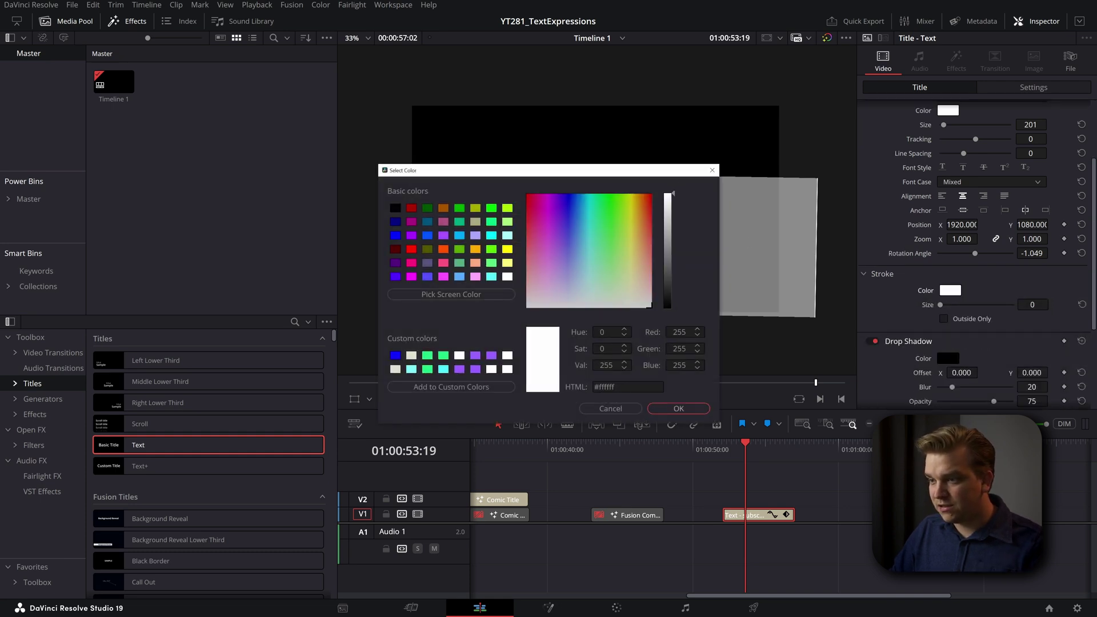
click(674, 404)
drag(975, 306, 1009, 305)
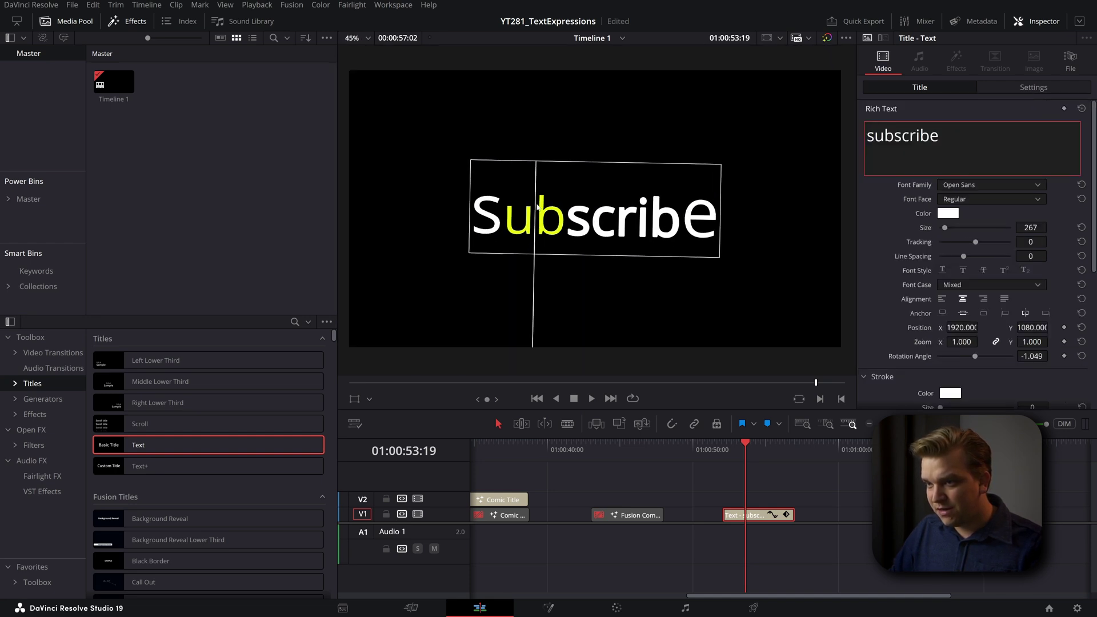
Reset the title's Rich Text settings to their defaults and replace the text with "SUBSCRIBE".
click(598, 249)
scroll(947, 362, down, 4)
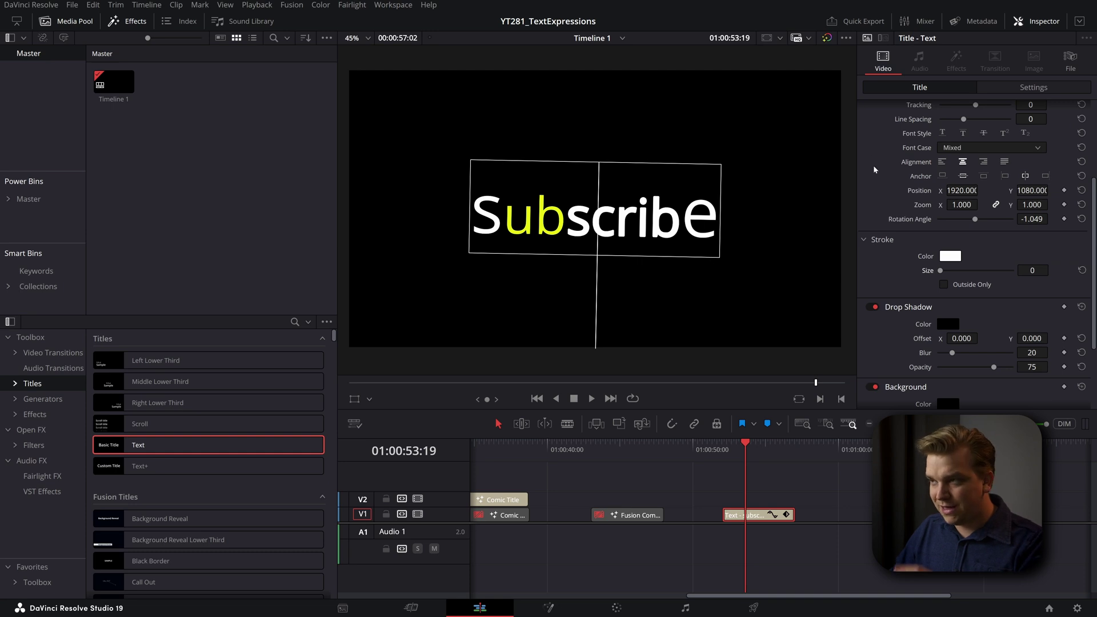
scroll(874, 170, up, 3)
click(1082, 108)
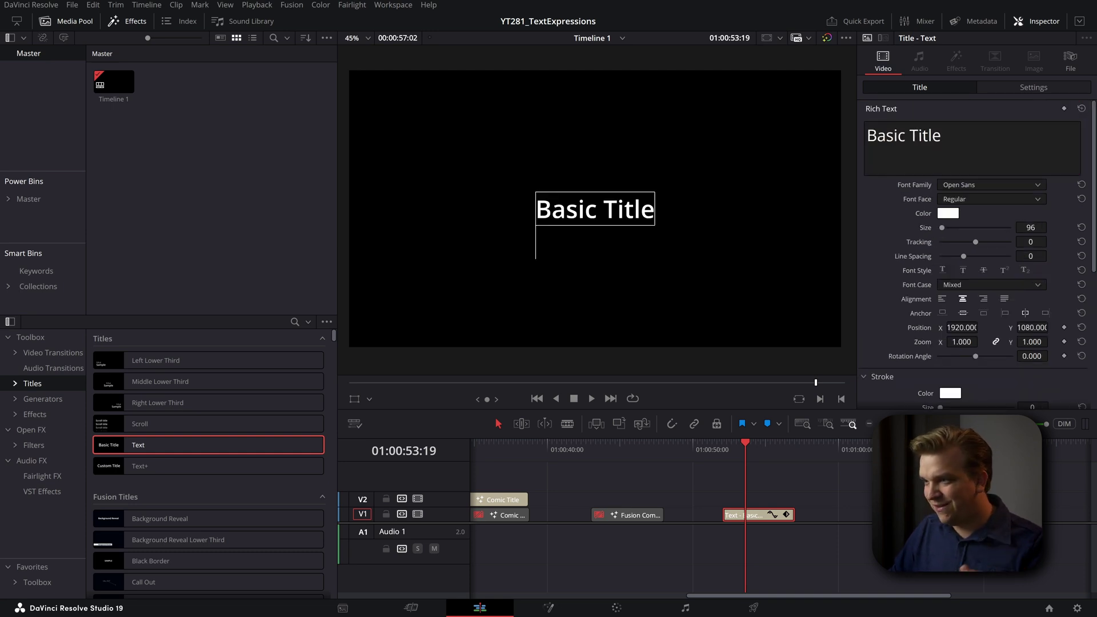
key(ctrl+a)
text(SU*BSCRIB)
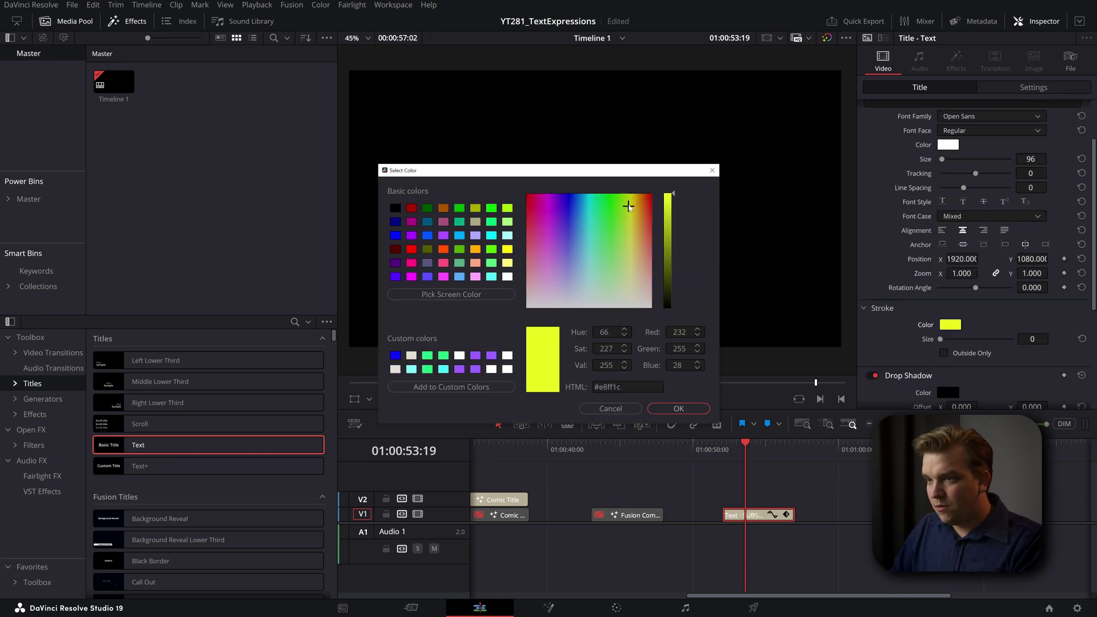
Give the SUBSCRIBE title a bright lime-green stroke of size 16.
click(622, 201)
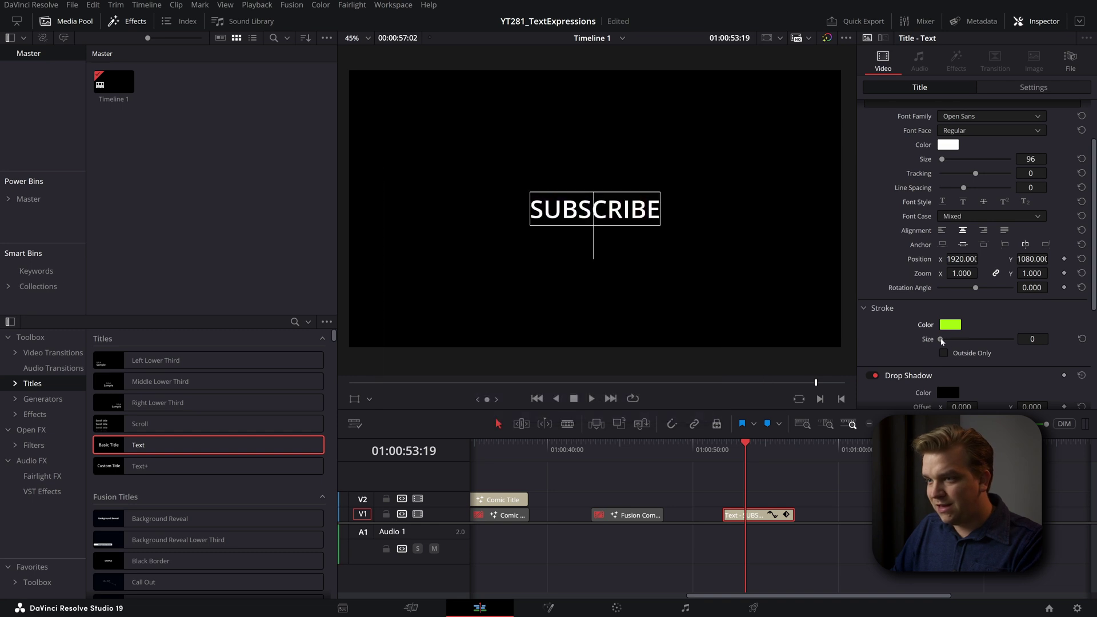
drag(940, 340, 1046, 358)
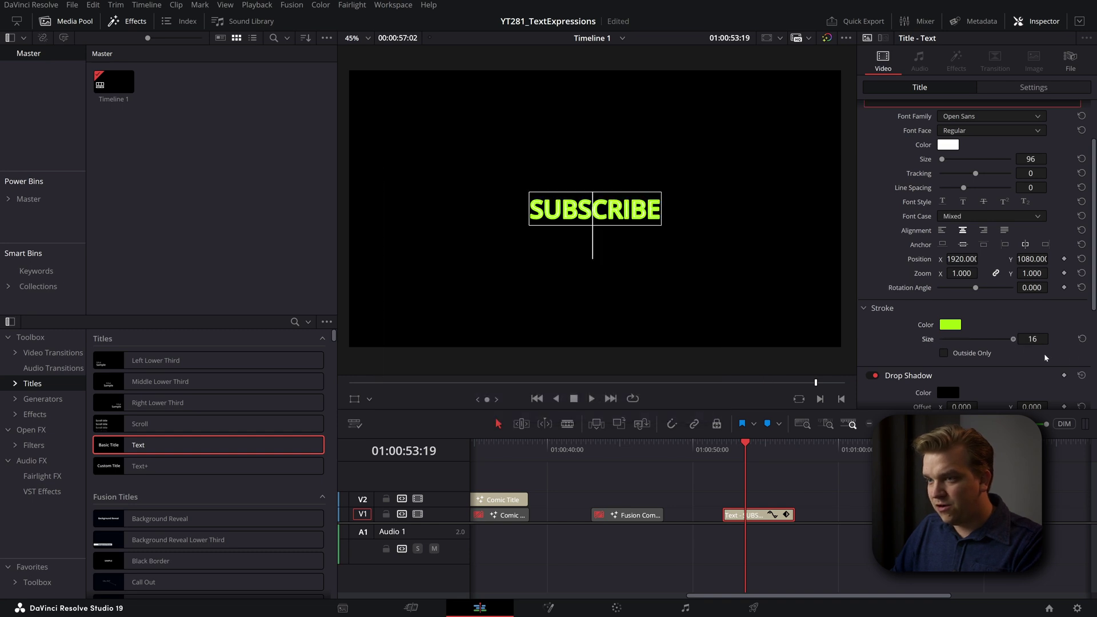
click(872, 205)
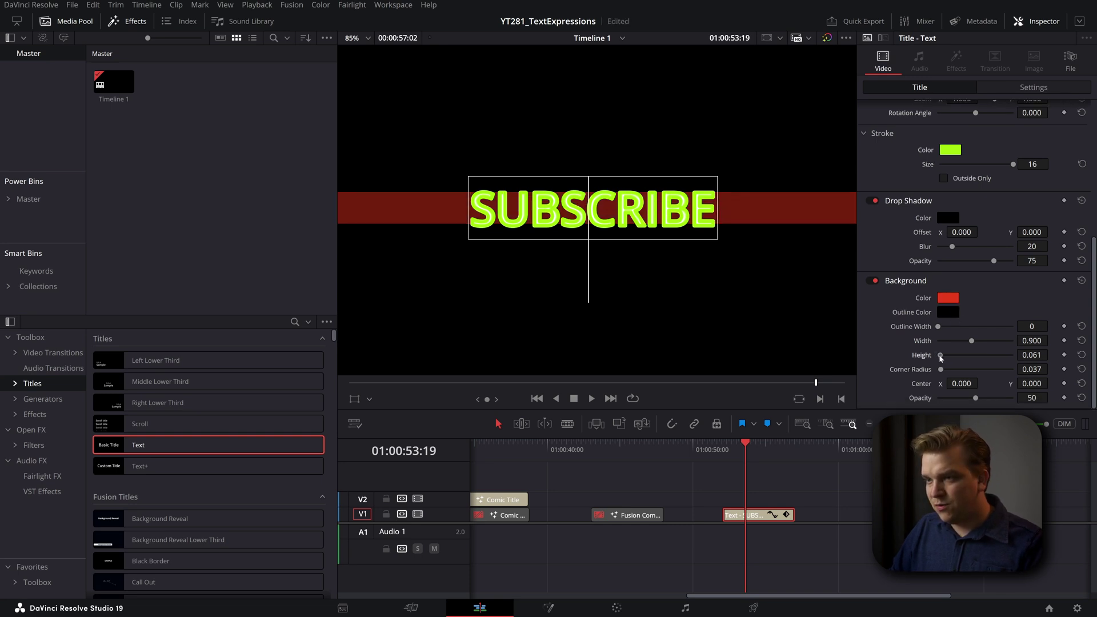
Add a red background box behind the title with height 0.183 and width 0.351.
drag(939, 359, 945, 358)
scroll(752, 314, down, 5)
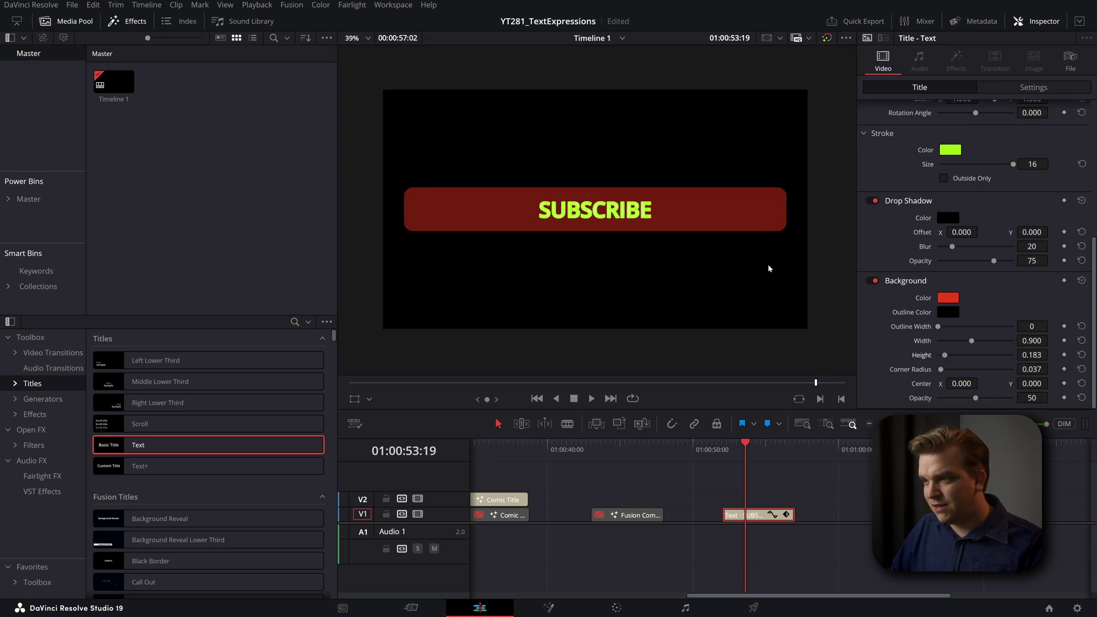
drag(973, 345, 951, 348)
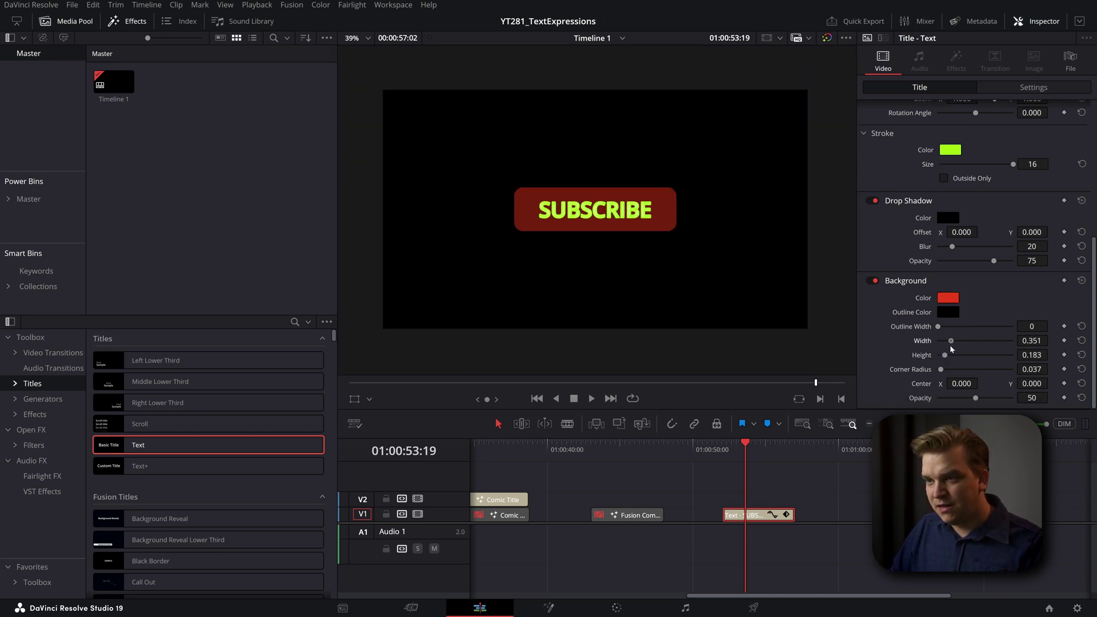
Enter the random test characters "dtyrrtyrtyrt" in the title's Rich Text box.
scroll(884, 287, up, 5)
click(987, 142)
text(dtyrrtyrtyrt)
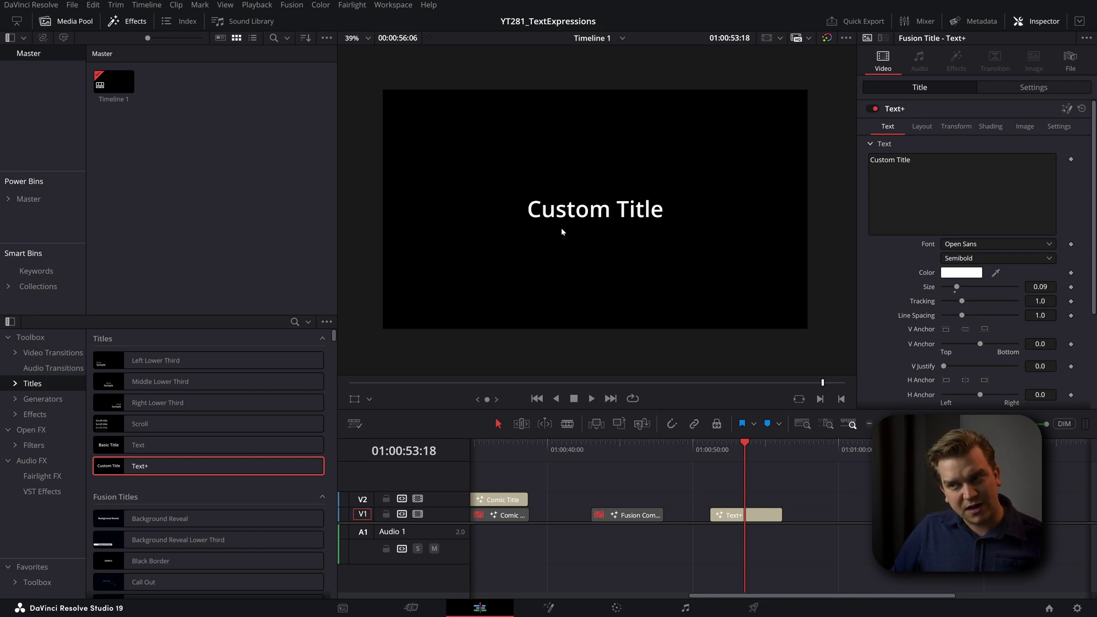
Hide the Media Pool and narrow the Effects library to give the viewer more room.
scroll(535, 217, up, 1)
click(78, 22)
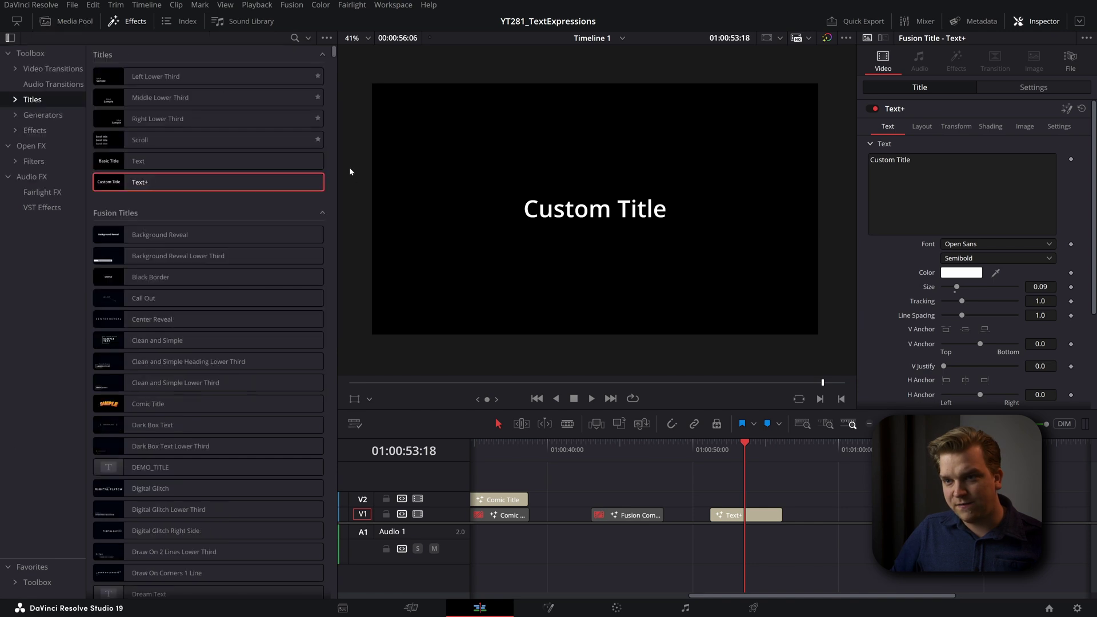
drag(339, 189, 208, 208)
Show the Fusion Overlay controls in the viewer, and move the Custom Title slightly down and tilt it counterclockwise.
click(263, 399)
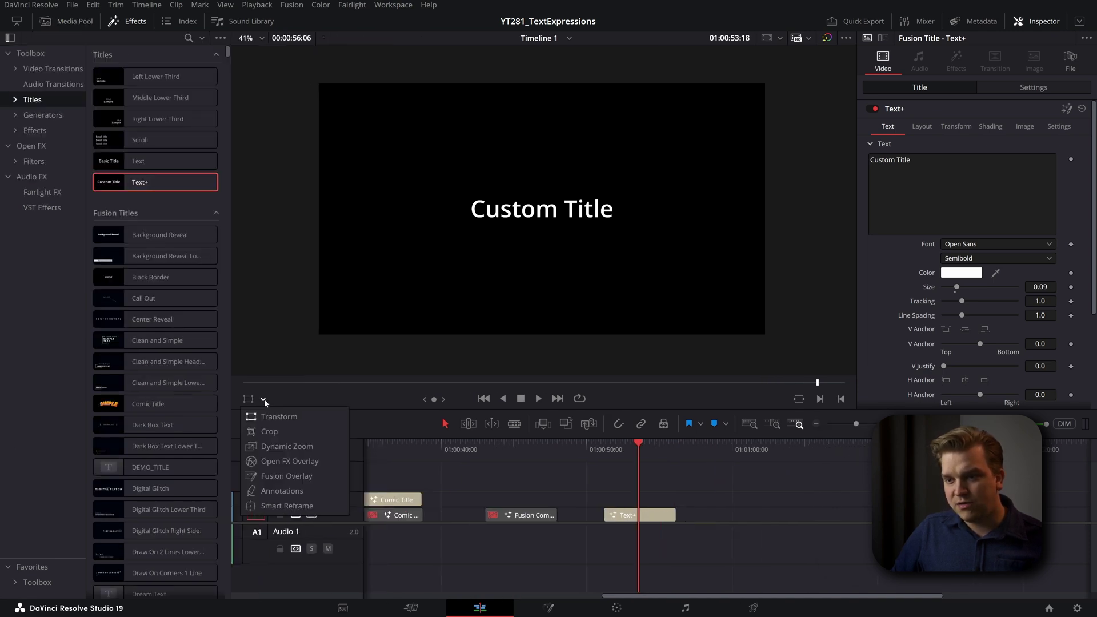
click(303, 480)
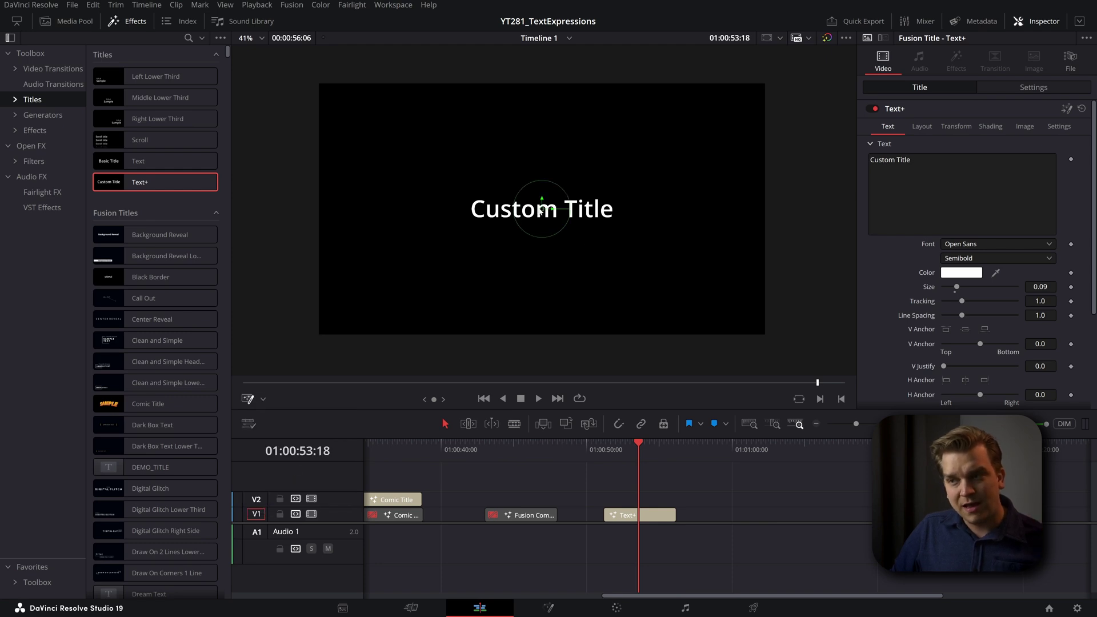
drag(543, 210, 559, 251)
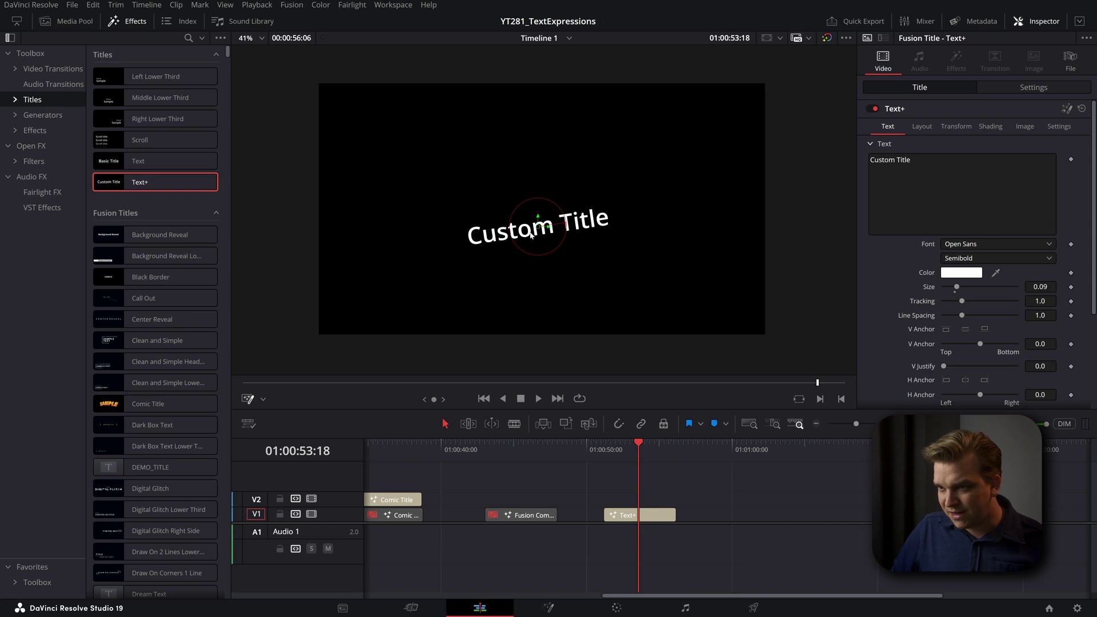
Replace the Text+ title's text with "Subscribe" and set its size to 0.2441.
text(rddfgdsfg)
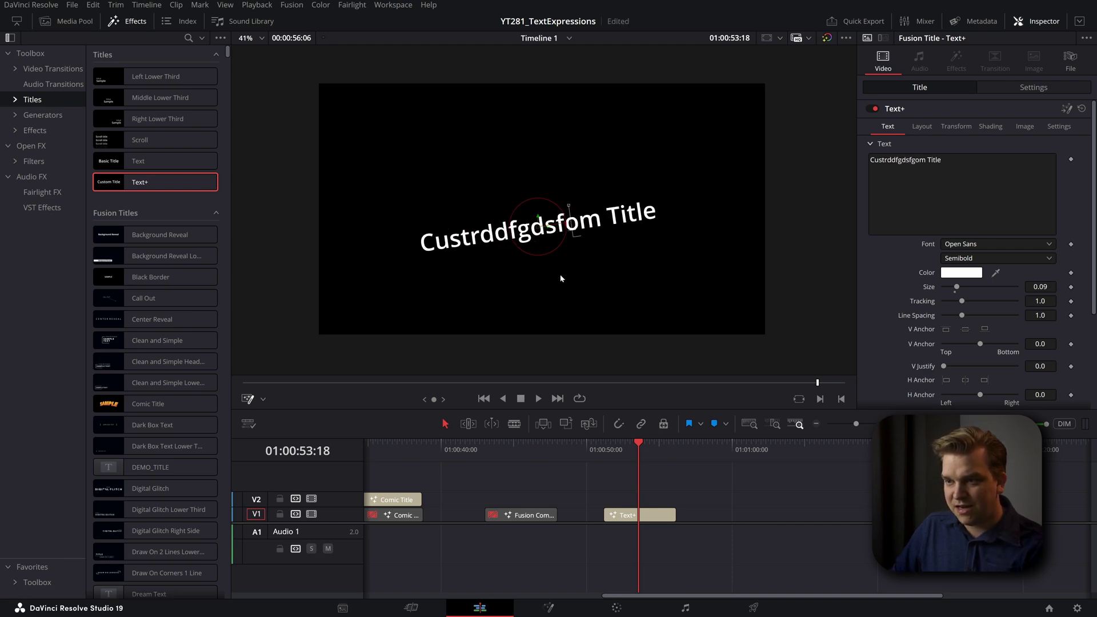
key(BackSpace)
key(BackSpace)
key(BackSpace)
key(BackSpace)
key(BackSpace)
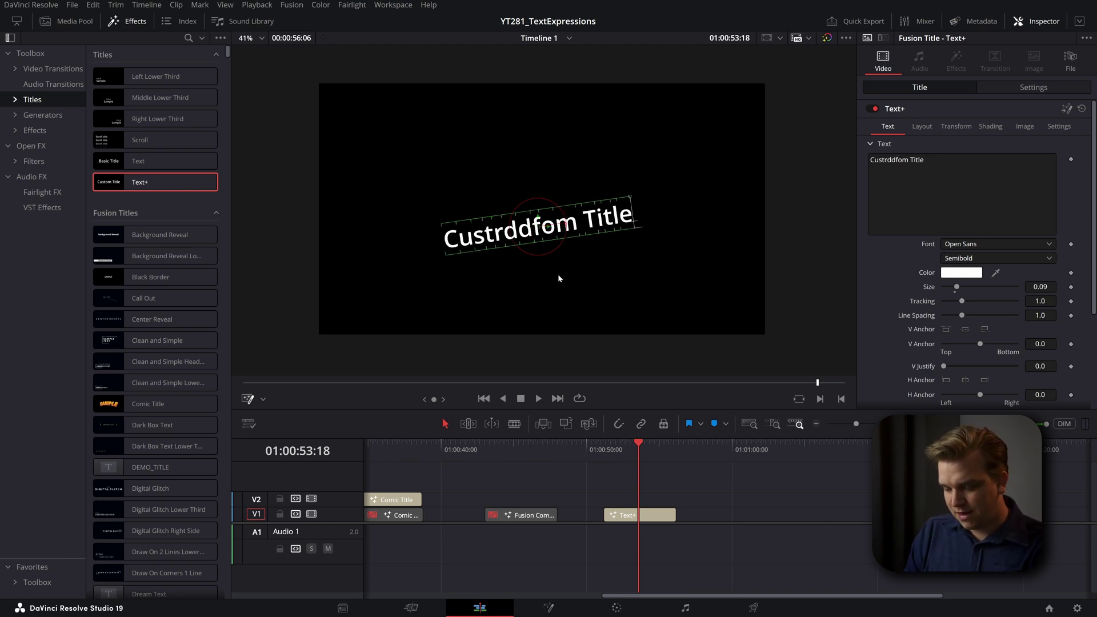
key(ctrl+a)
text(Cubscribe)
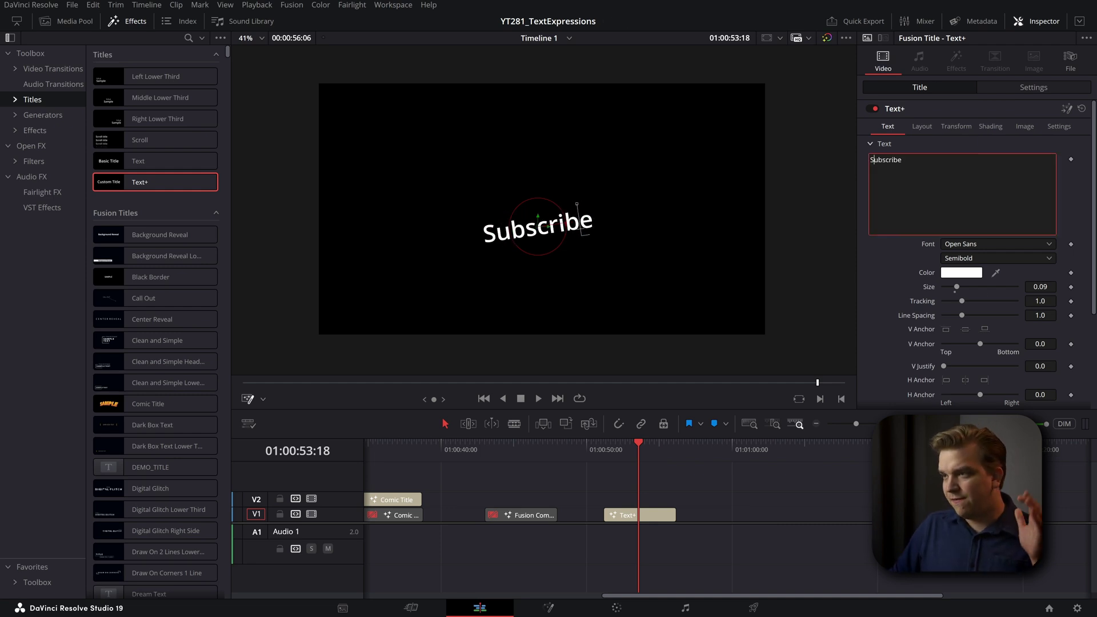
drag(957, 288, 978, 289)
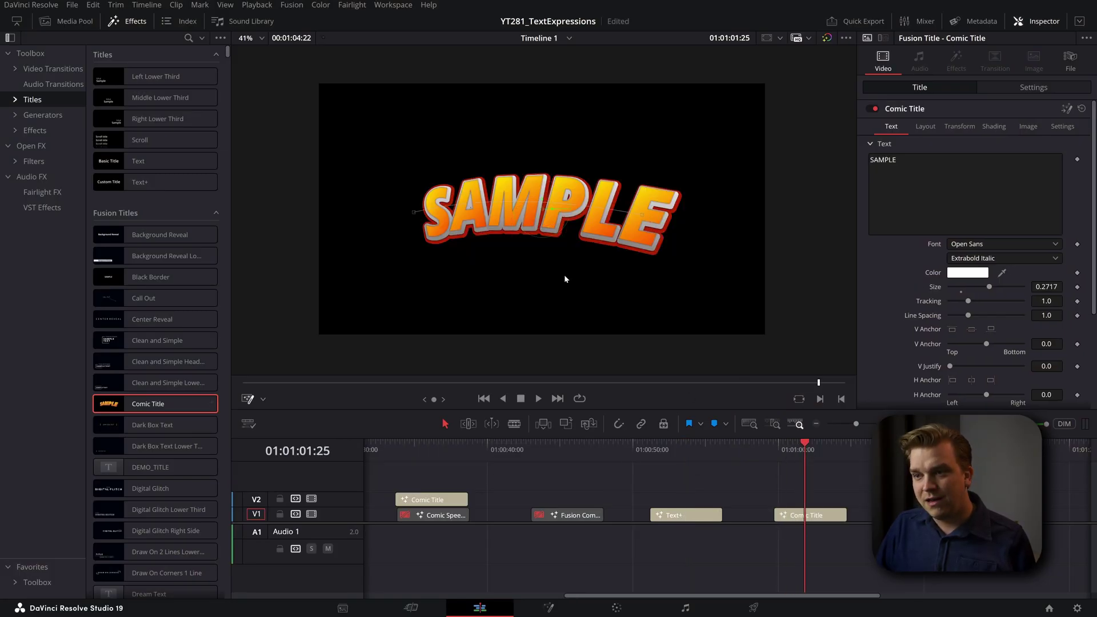
Move the playhead back to 01:00:53:05 and select the Text+ clip on track V1.
scroll(622, 274, up, 2)
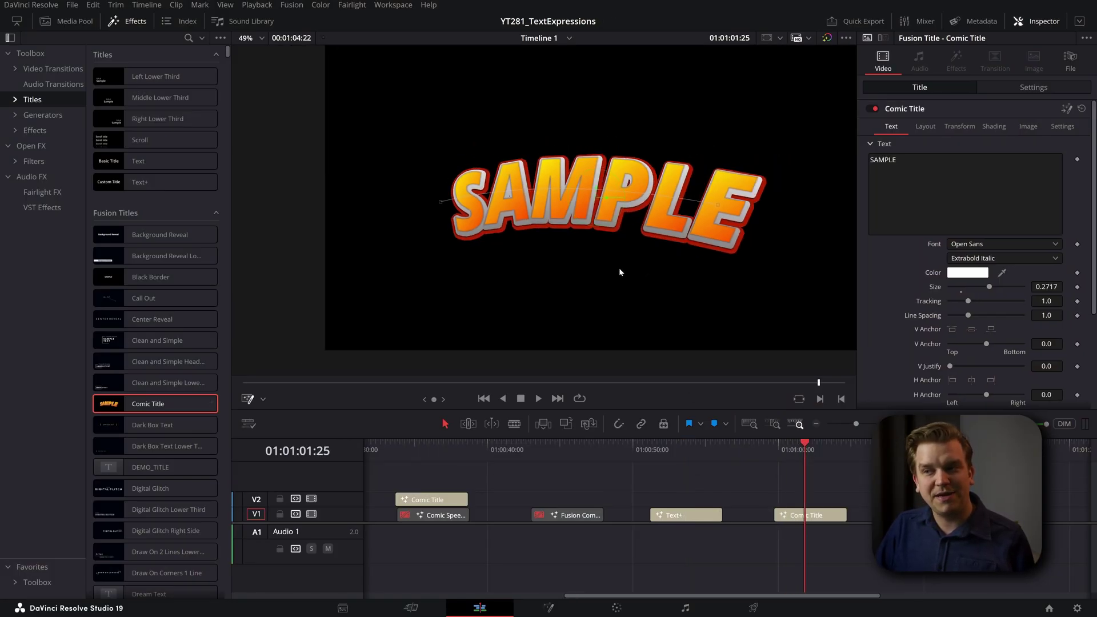
drag(620, 272, 549, 294)
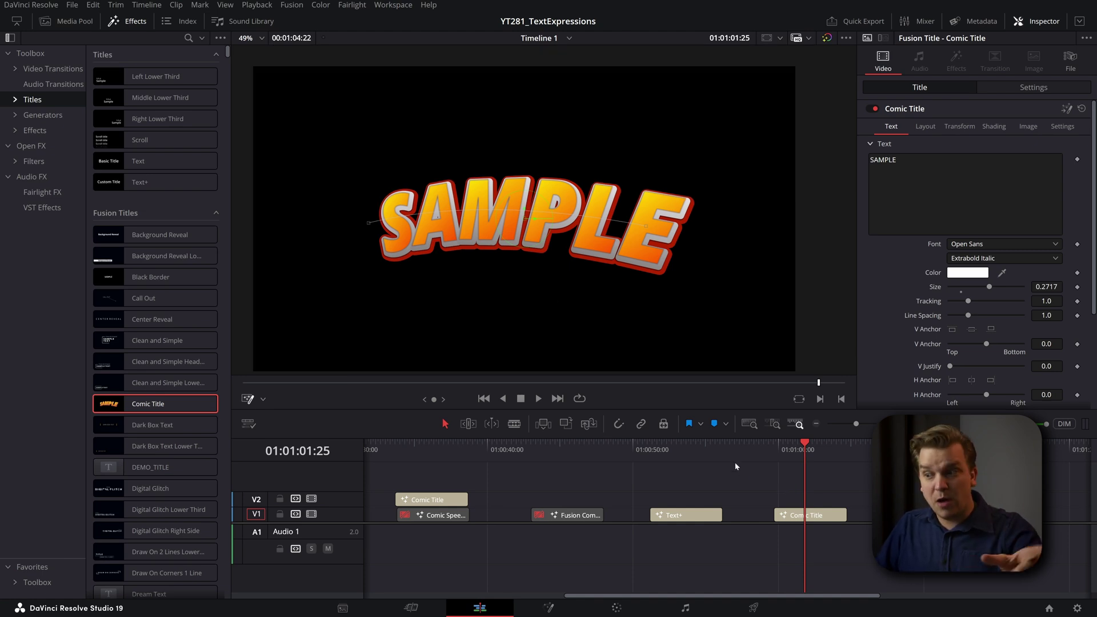
drag(704, 450, 679, 451)
click(673, 515)
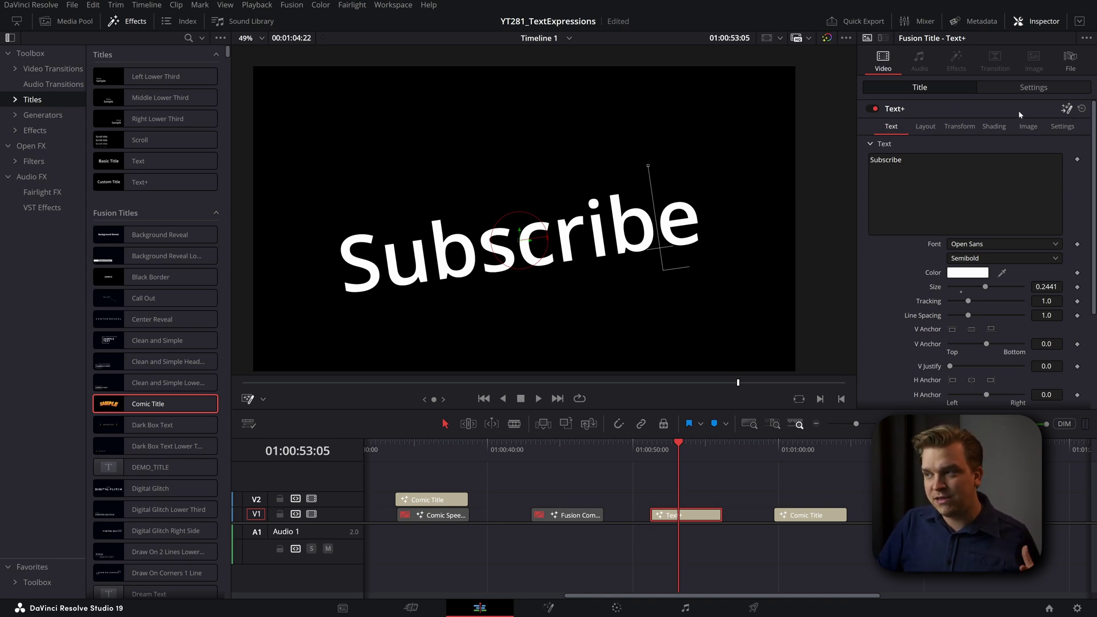
Open the Subscribe title in the Fusion page and display its Template node in the second viewer.
key(shift+5)
scroll(272, 449, up, 1)
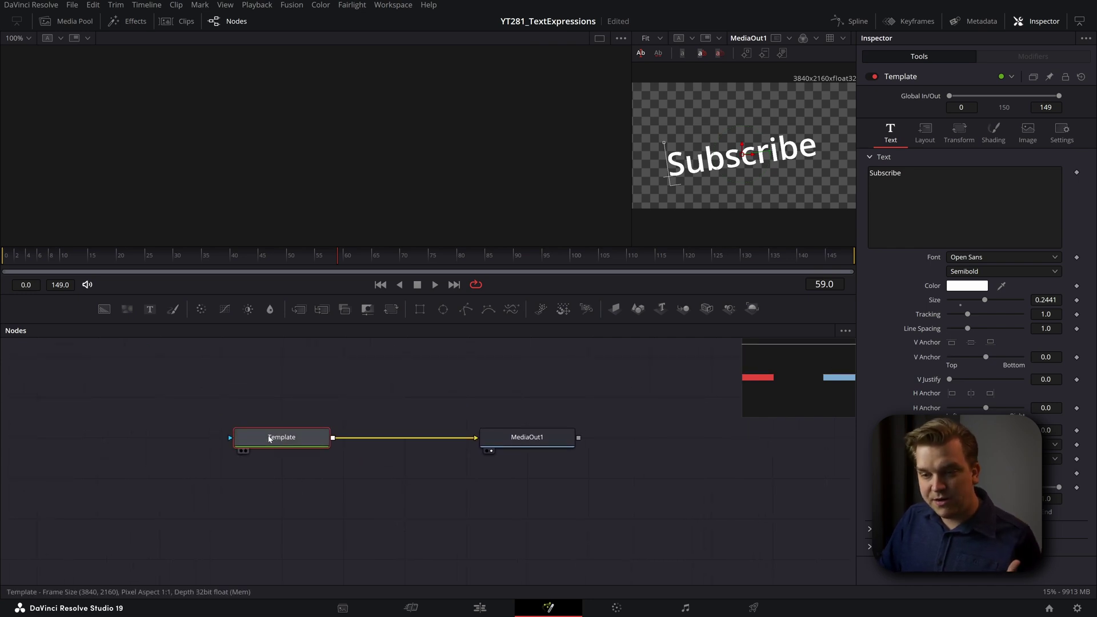
mouse_move(269, 438)
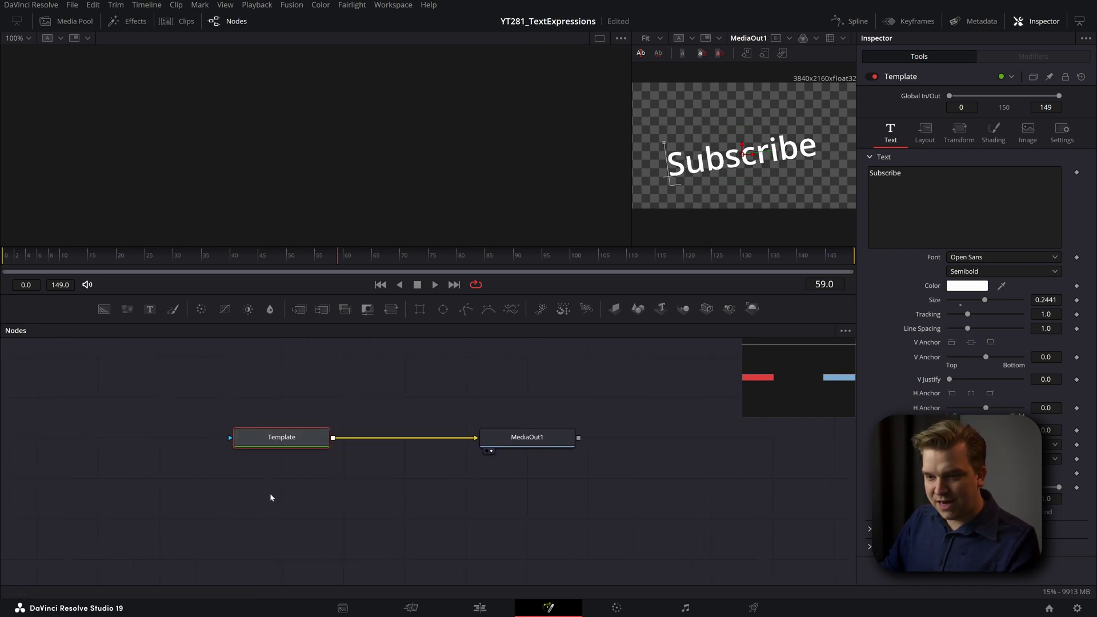
key(2)
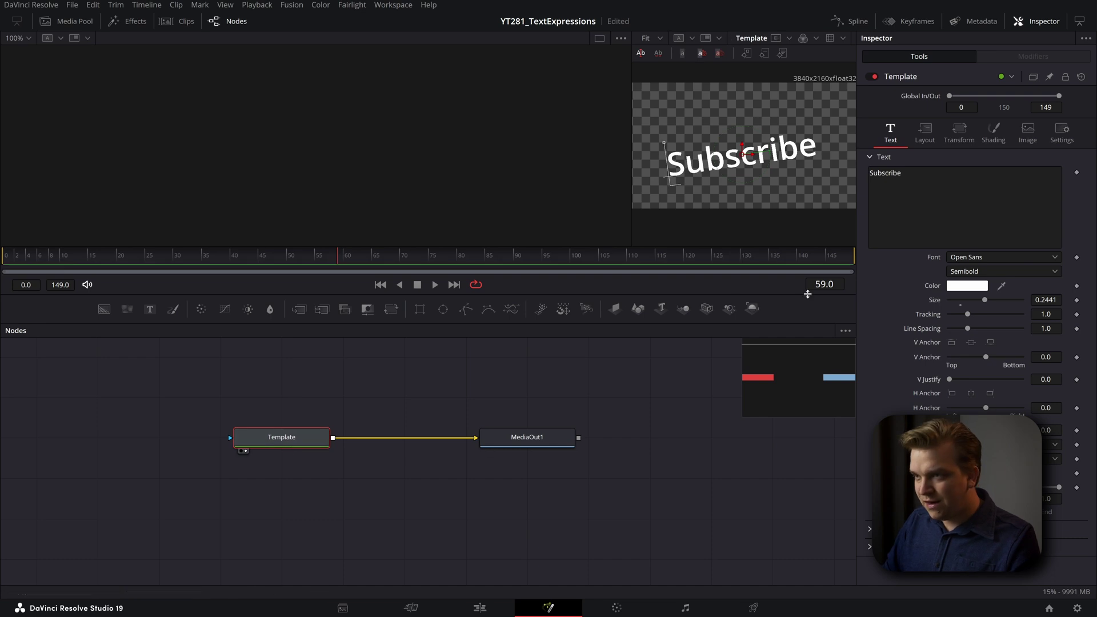
Add a separate Text+ node below Template, display it in the second viewer, enter "sdfsdfsdfsdfdsf" and set its size to 0.0906.
click(270, 512)
key(shift+space)
text(text+)
key(Return)
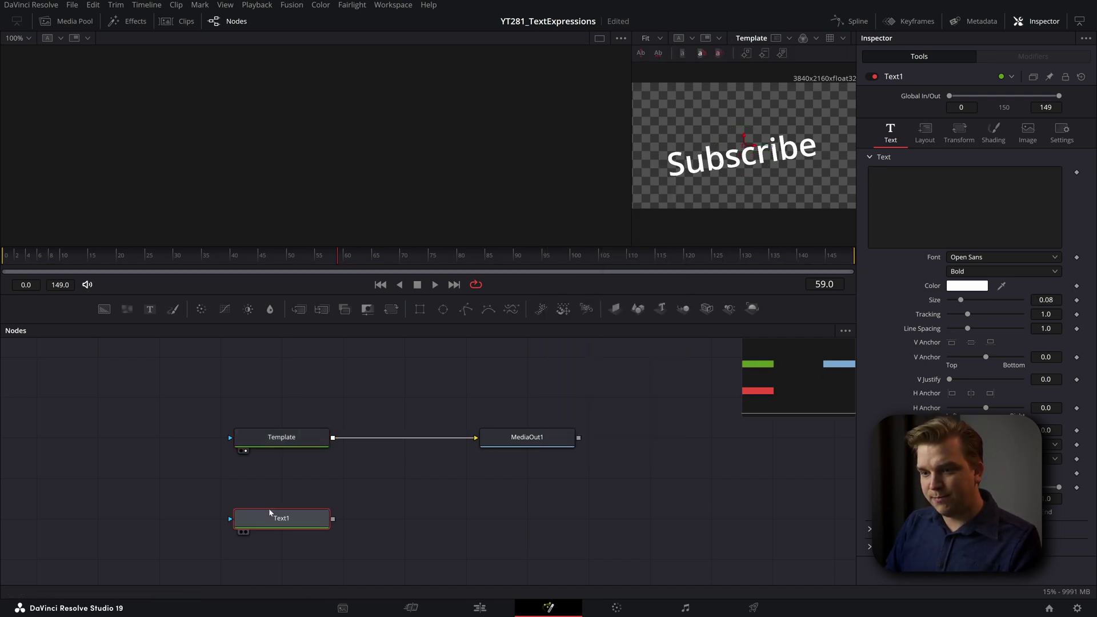
key(2)
click(937, 207)
text(sdfsdfsdfsdfdsf)
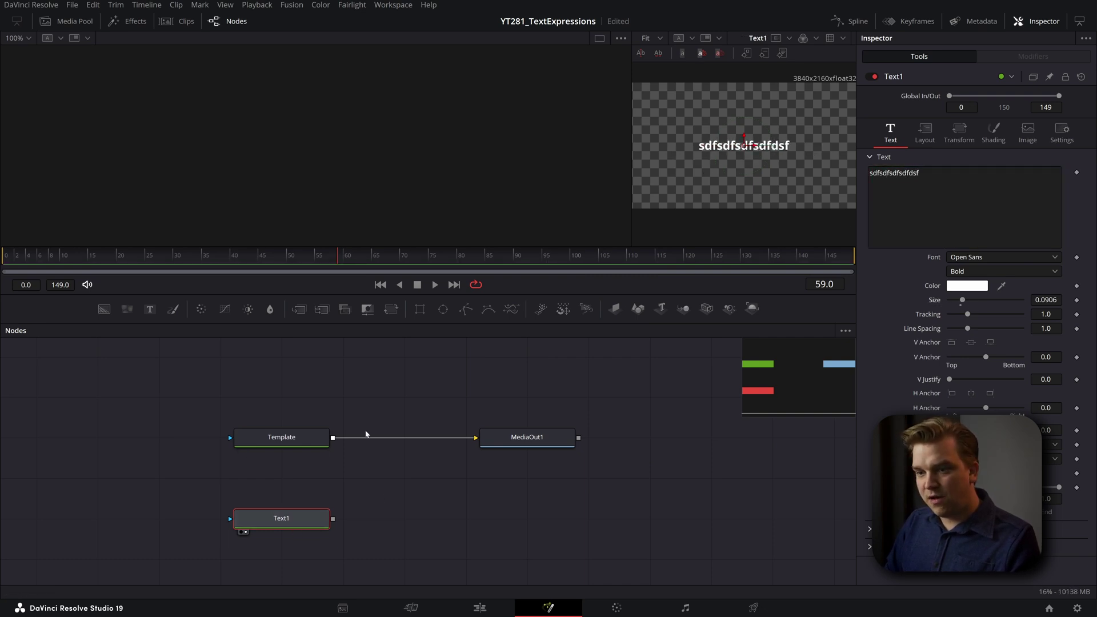
Compare the settings of the Template node with those of the new Text+ node.
click(321, 441)
click(283, 519)
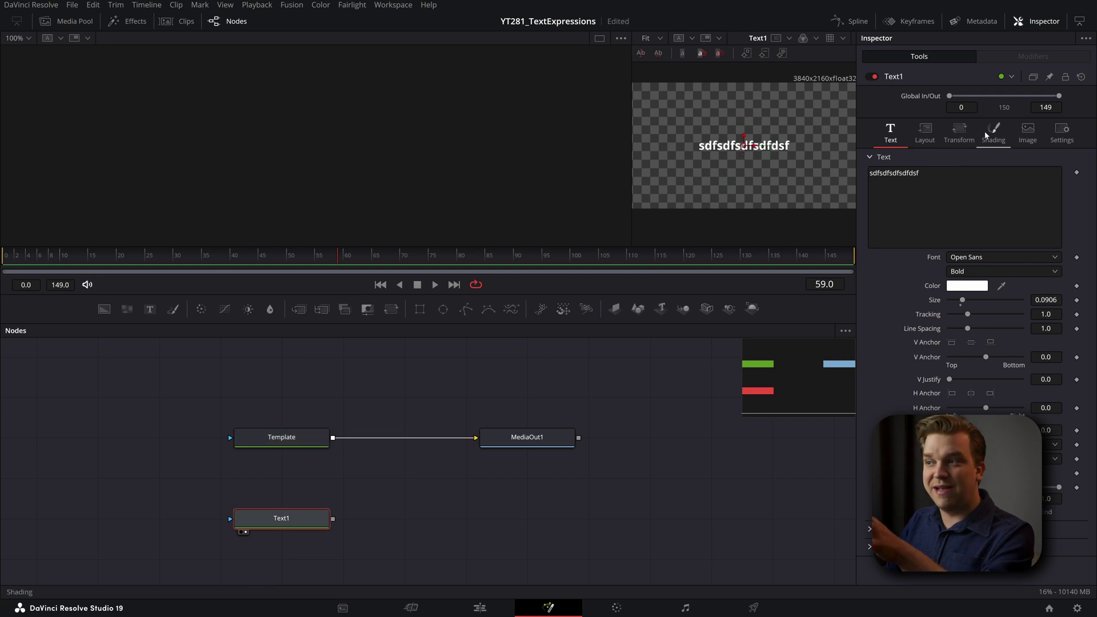
click(289, 443)
click(295, 512)
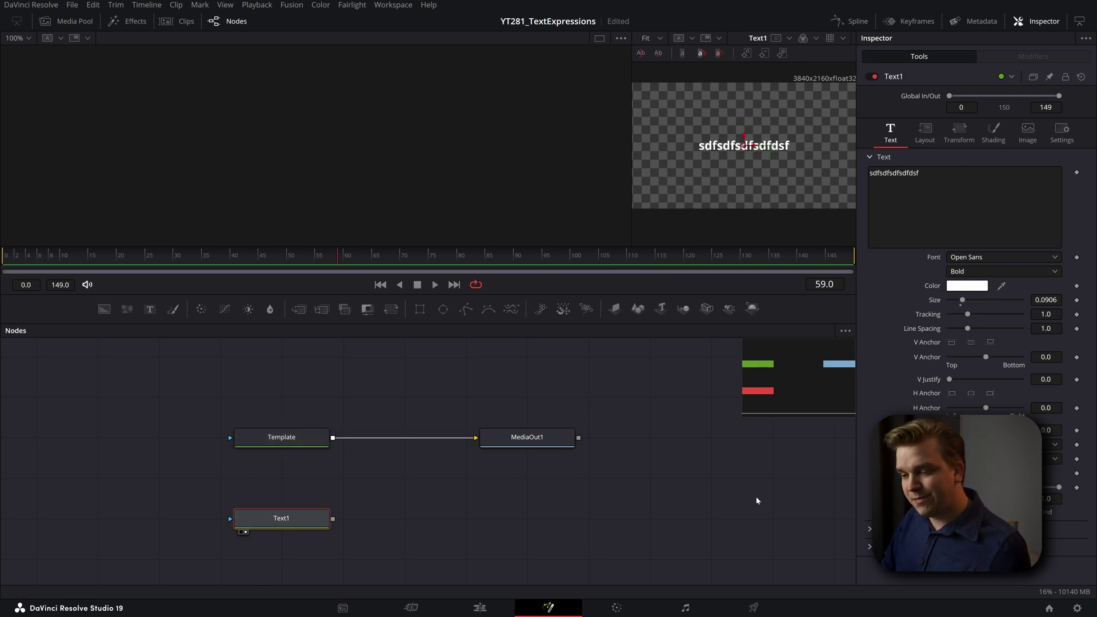
Select the Comic Title clip on V1 in the Edit page, inspect its node composition in Fusion, and return to the Edit page.
click(490, 615)
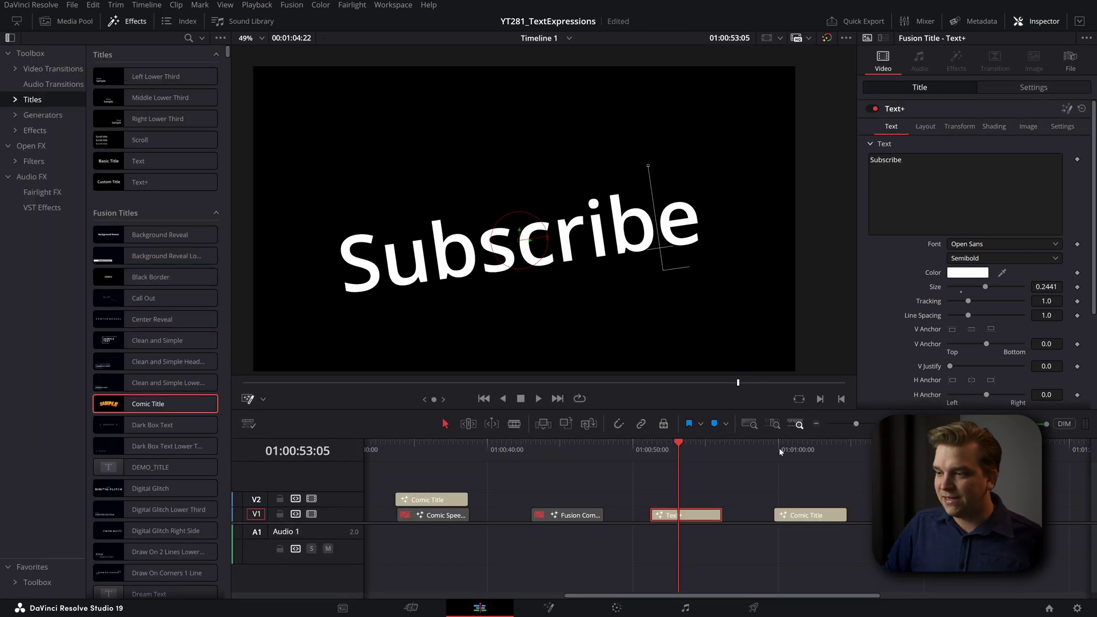
click(795, 447)
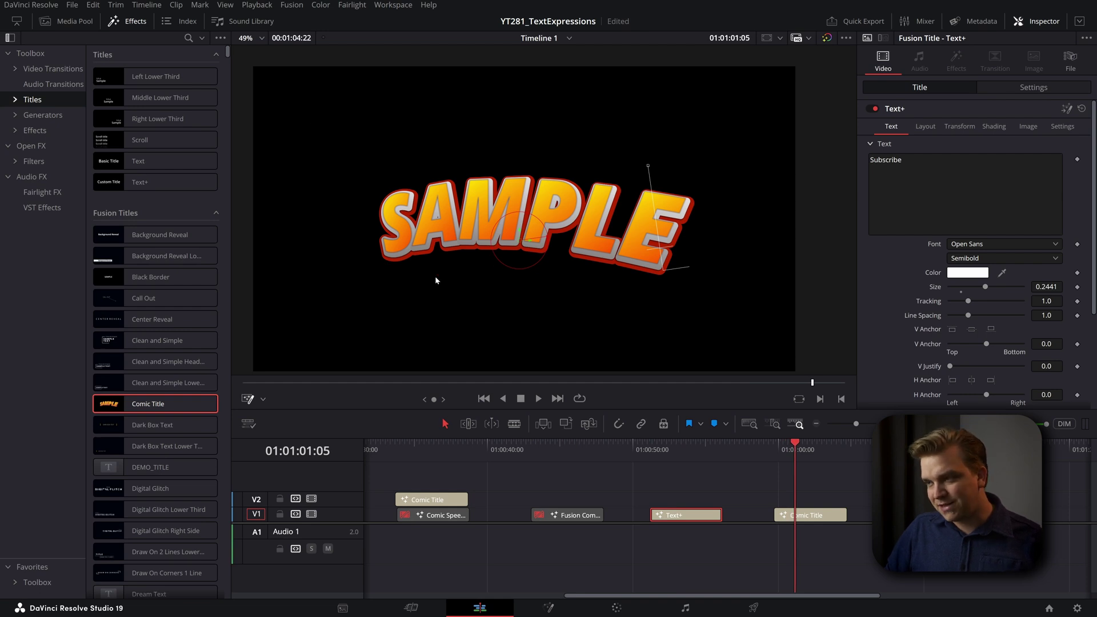
click(814, 515)
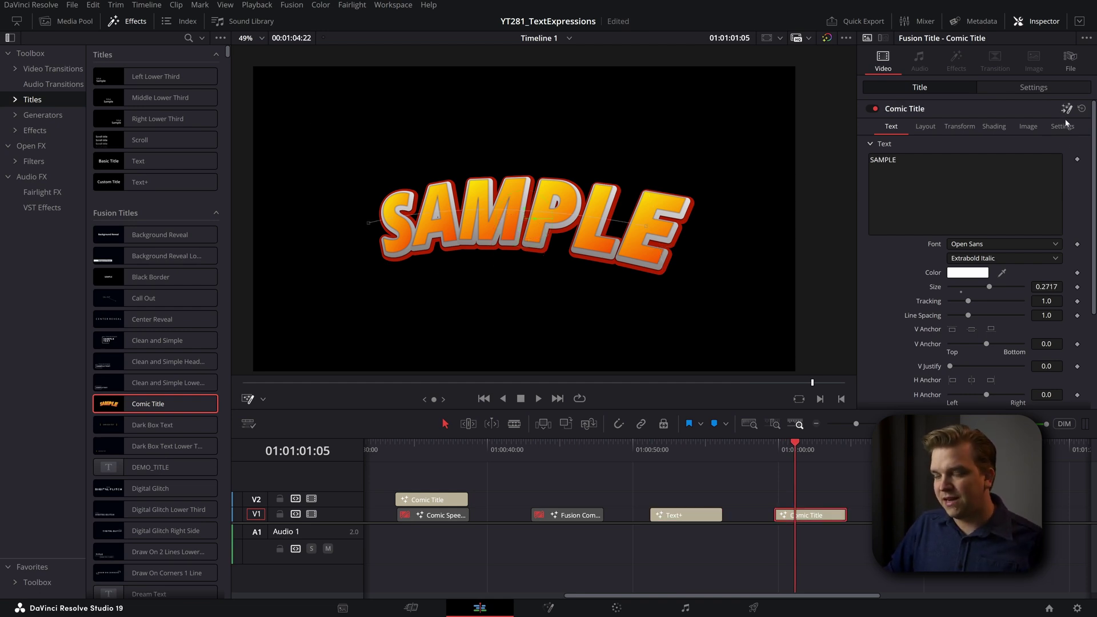
key(shift+5)
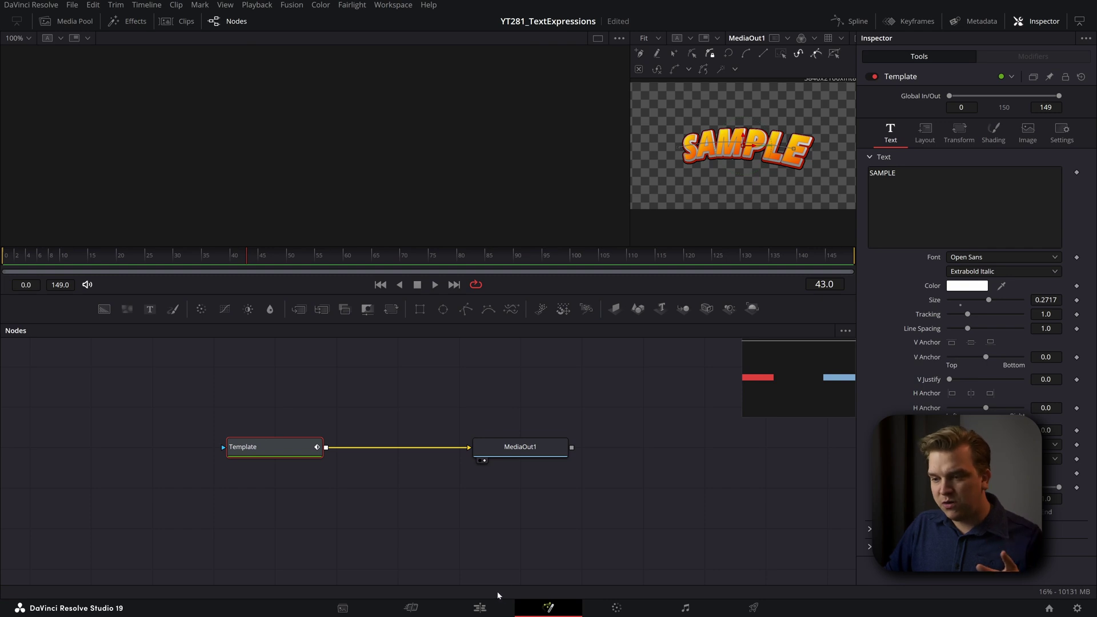
click(480, 607)
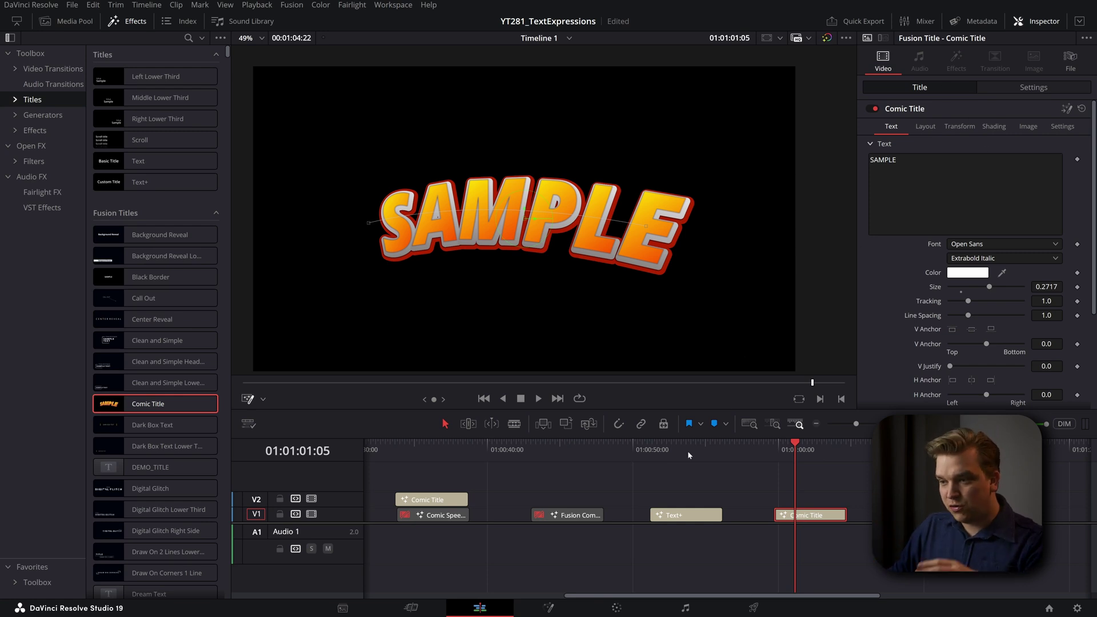
Compare the Text+ and Comic Title clips on the timeline, and review the Comic Title's layout type options at 01:01:01:20.
drag(689, 452, 682, 452)
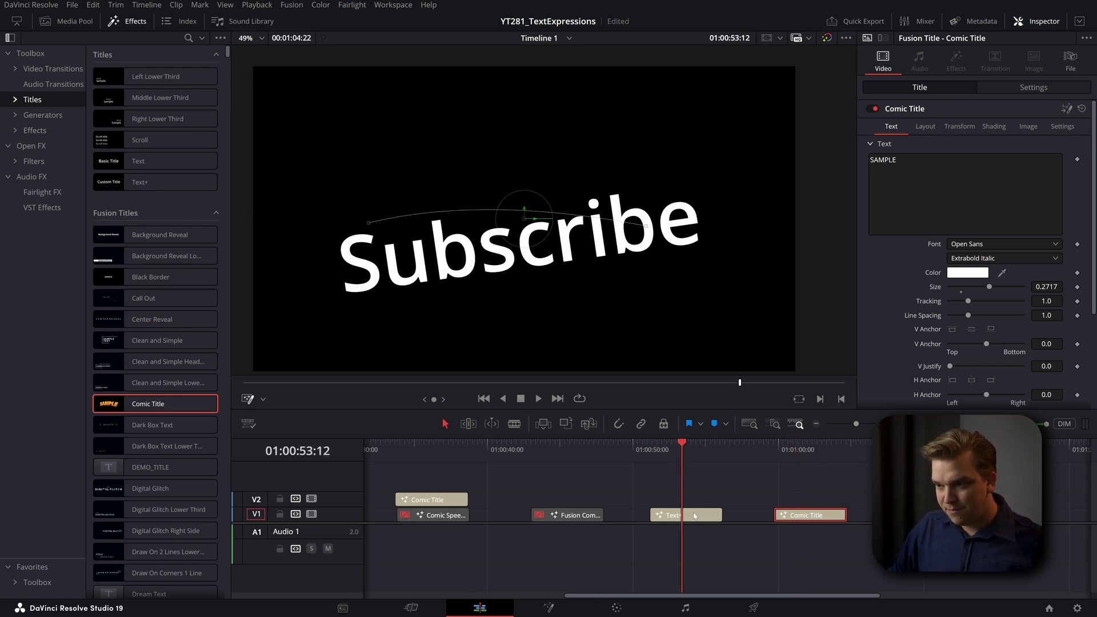
click(801, 444)
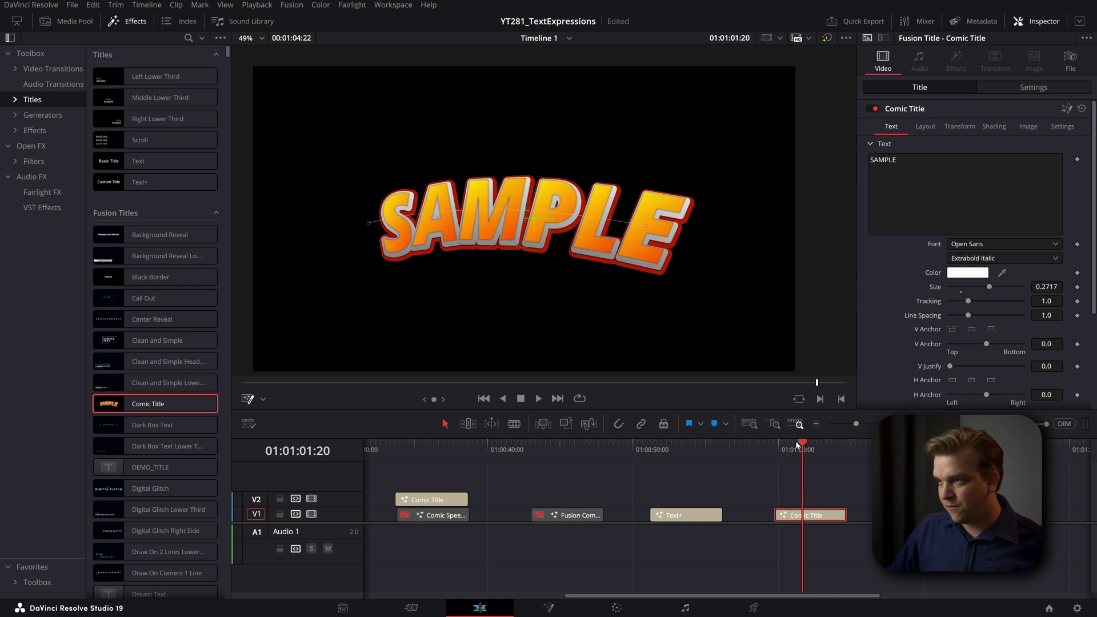
click(926, 127)
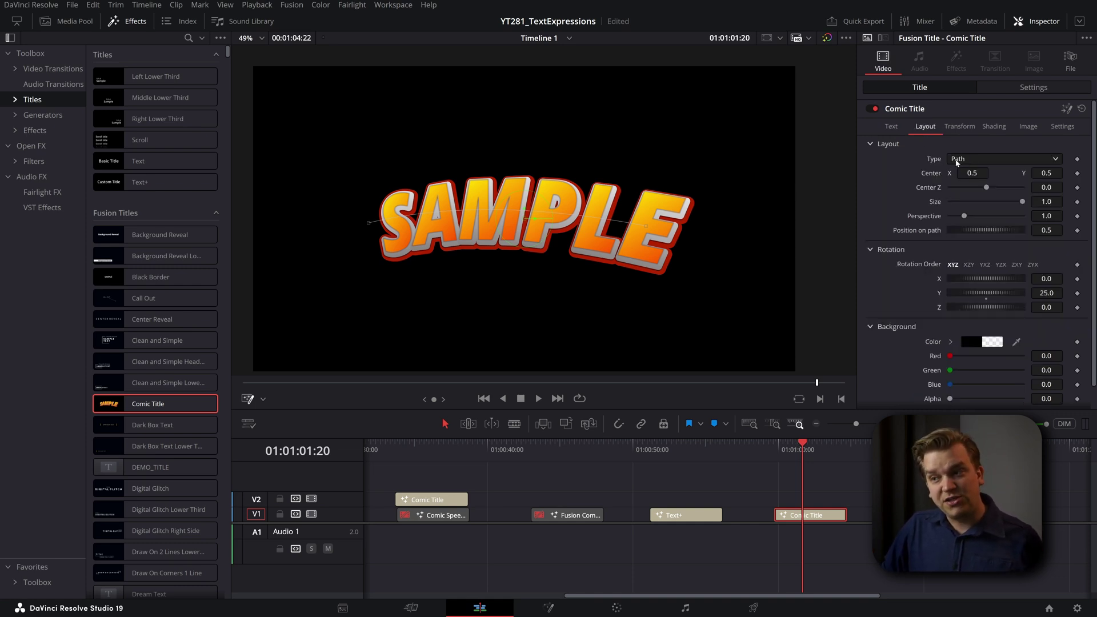
click(969, 160)
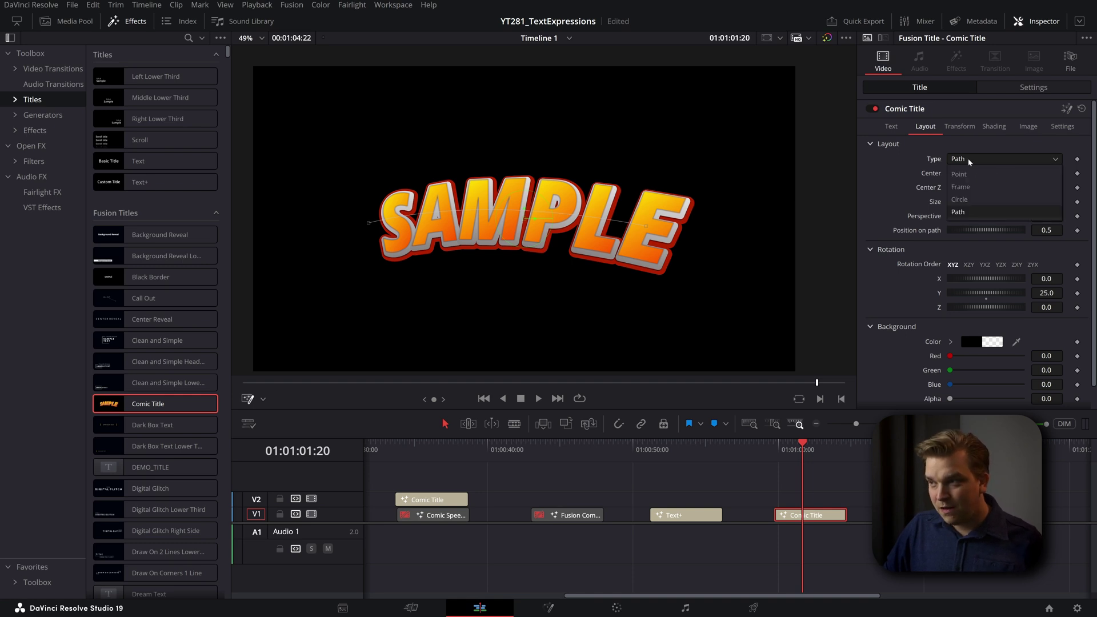
click(890, 170)
Examine the Comic Title's curved path closely, toggling the Fusion Overlay controls off and back on.
drag(459, 264, 472, 263)
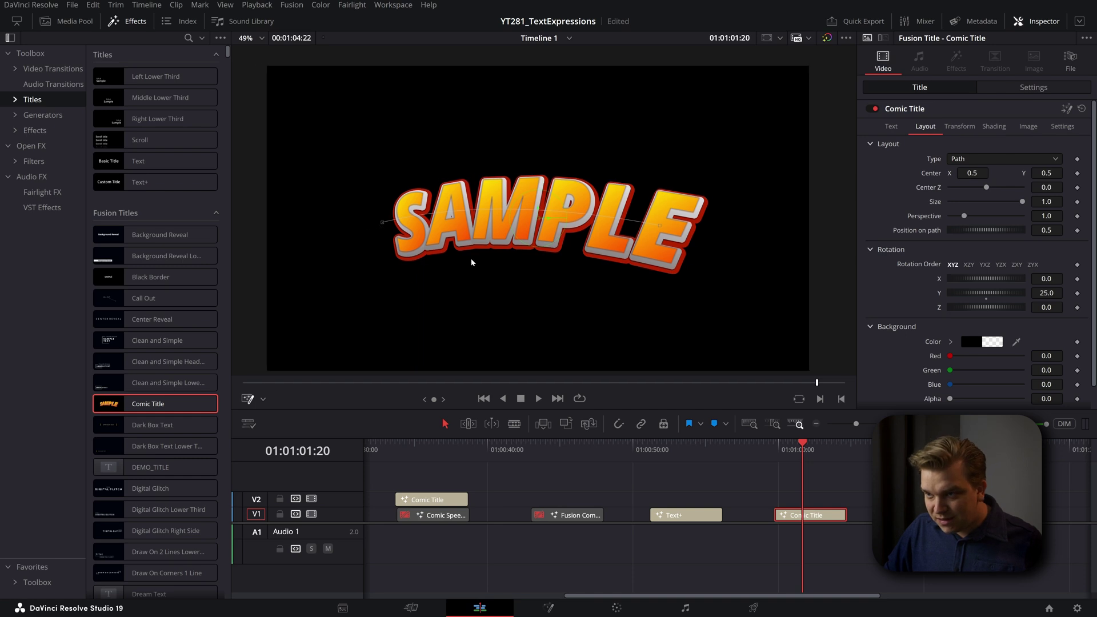
scroll(472, 262, up, 4)
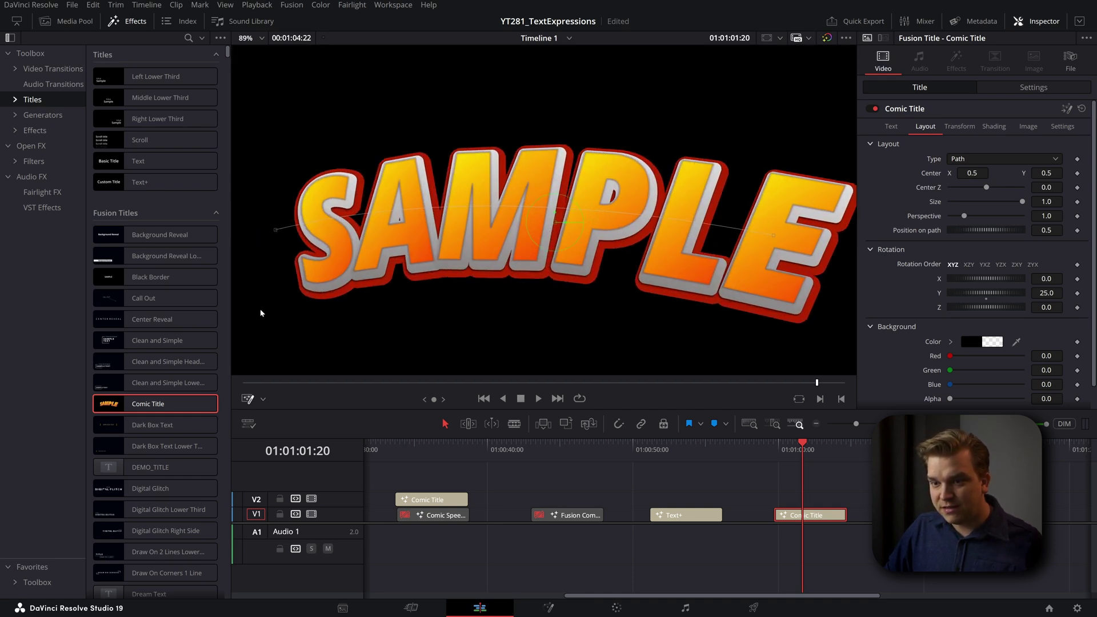
scroll(261, 313, down, 4)
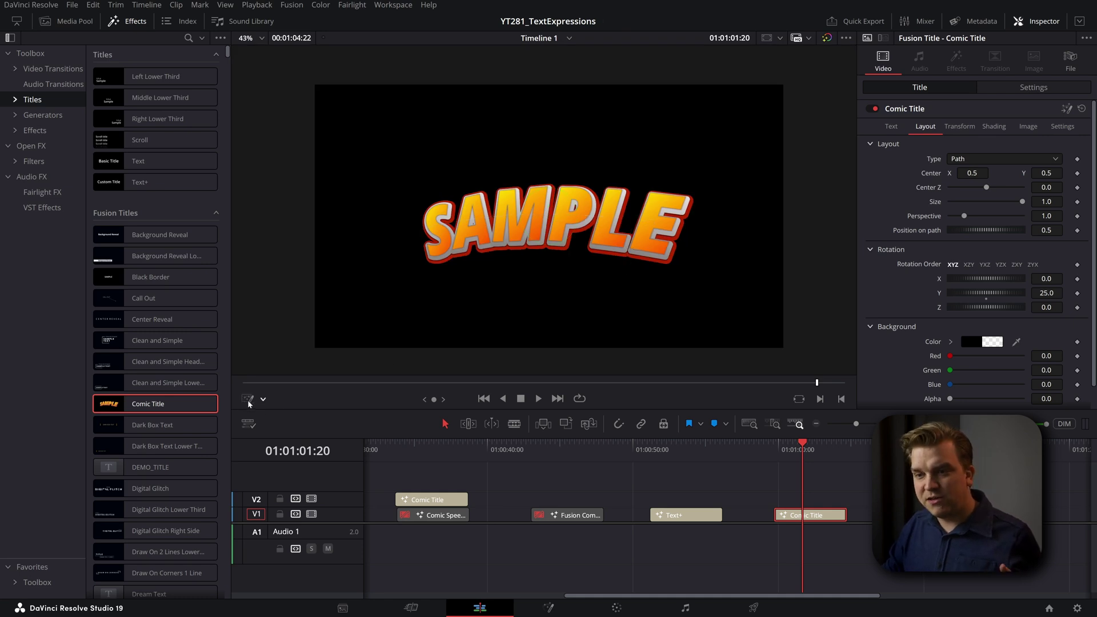
scroll(389, 309, up, 2)
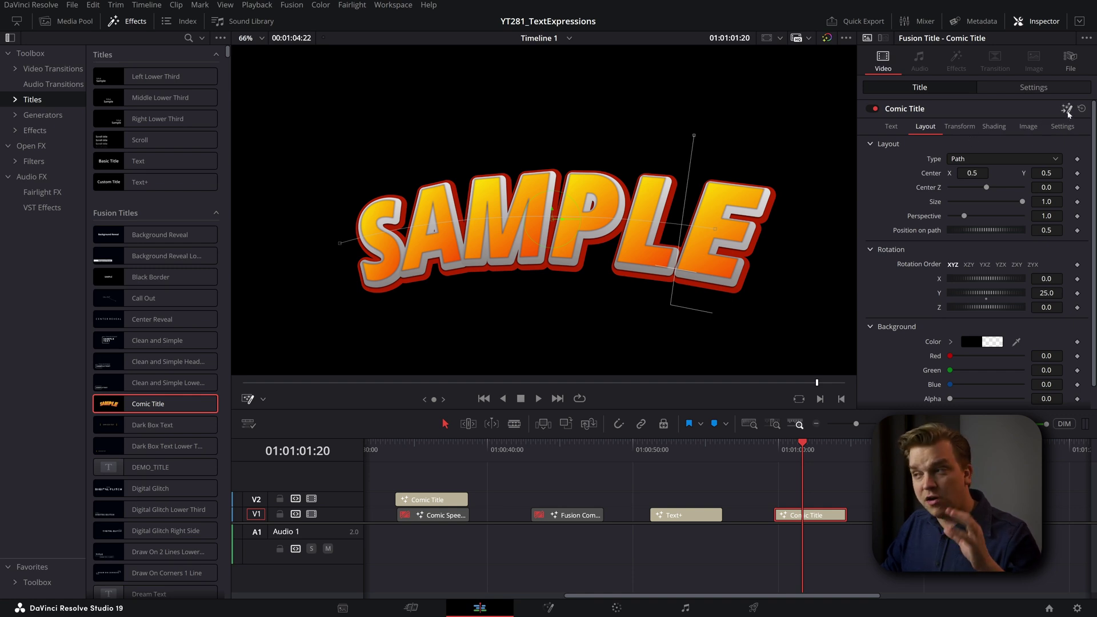
Open the Comic Title in the Fusion page and switch to a single enlarged viewer.
click(1068, 110)
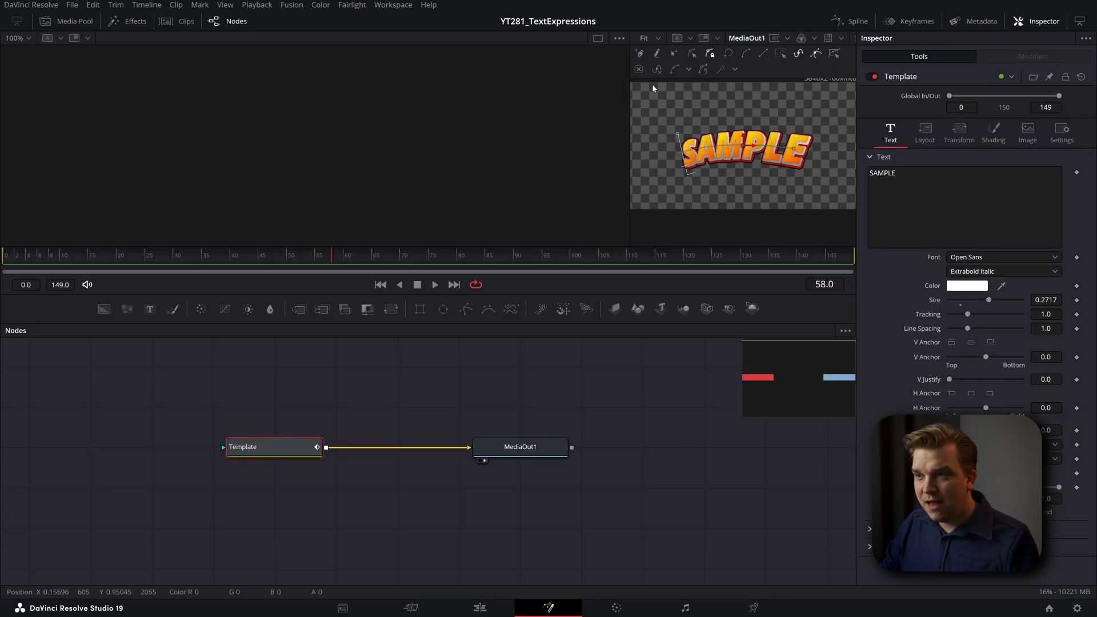
drag(631, 84, 488, 84)
click(824, 39)
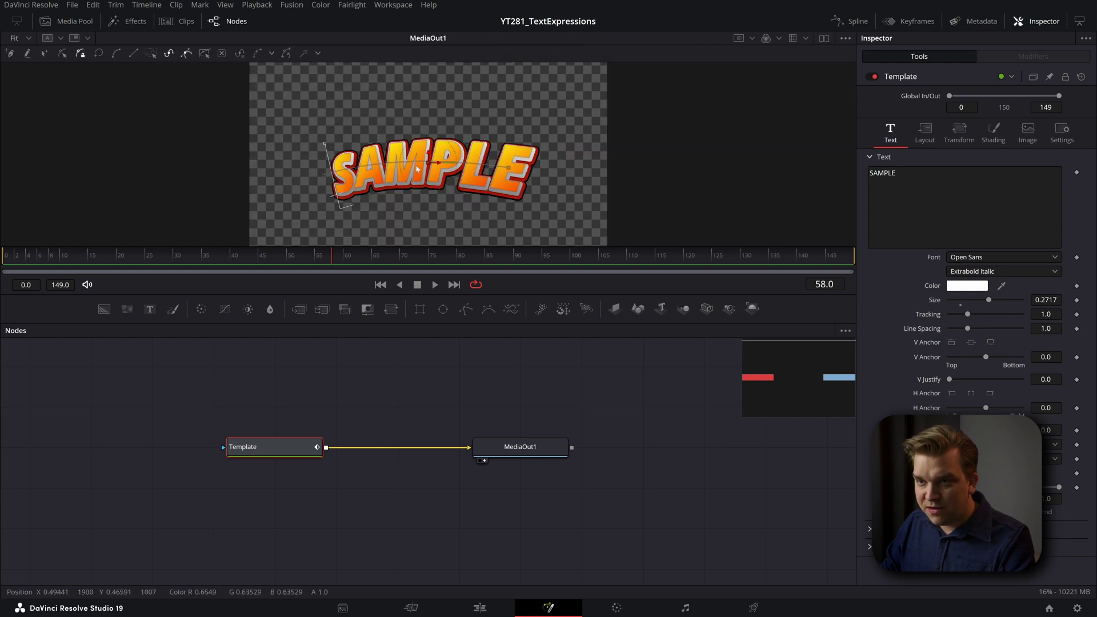
scroll(398, 185, up, 4)
scroll(399, 184, down, 2)
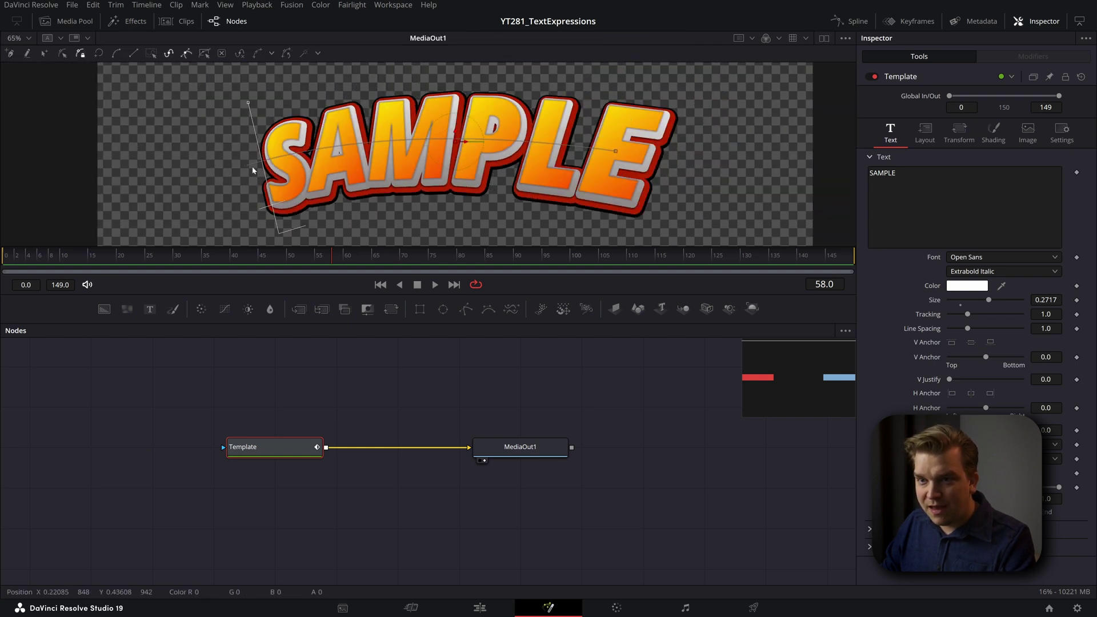
Set the title's path to Insert and Modify mode and pull its left end slightly outward and down.
click(43, 54)
drag(246, 167, 239, 174)
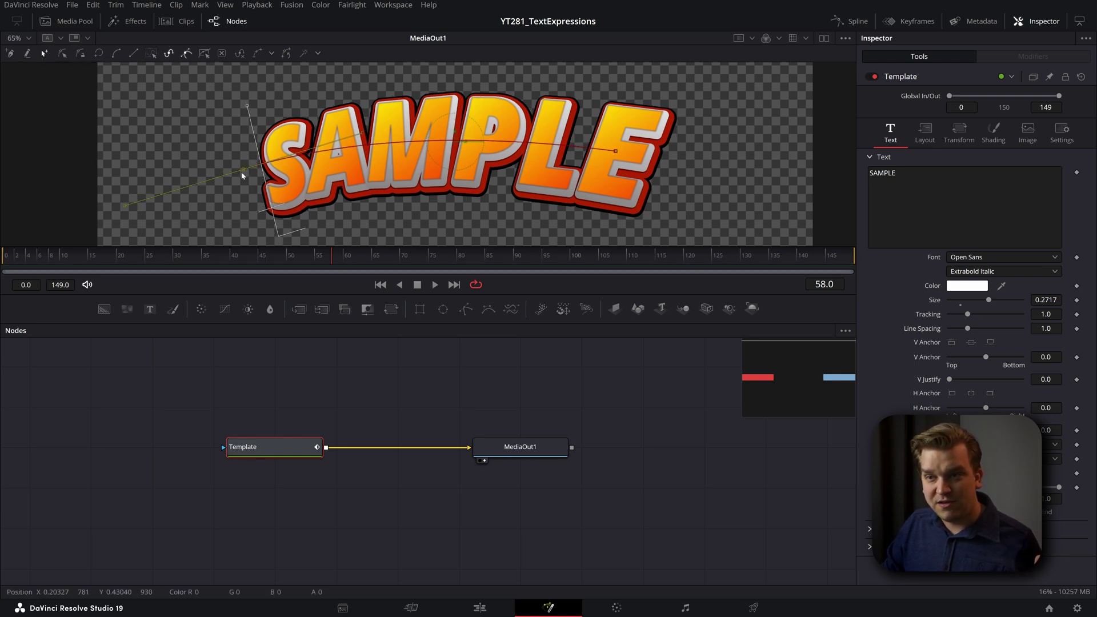
mouse_move(359, 136)
mouse_down()
mouse_move(476, 102)
mouse_move(371, 127)
mouse_up()
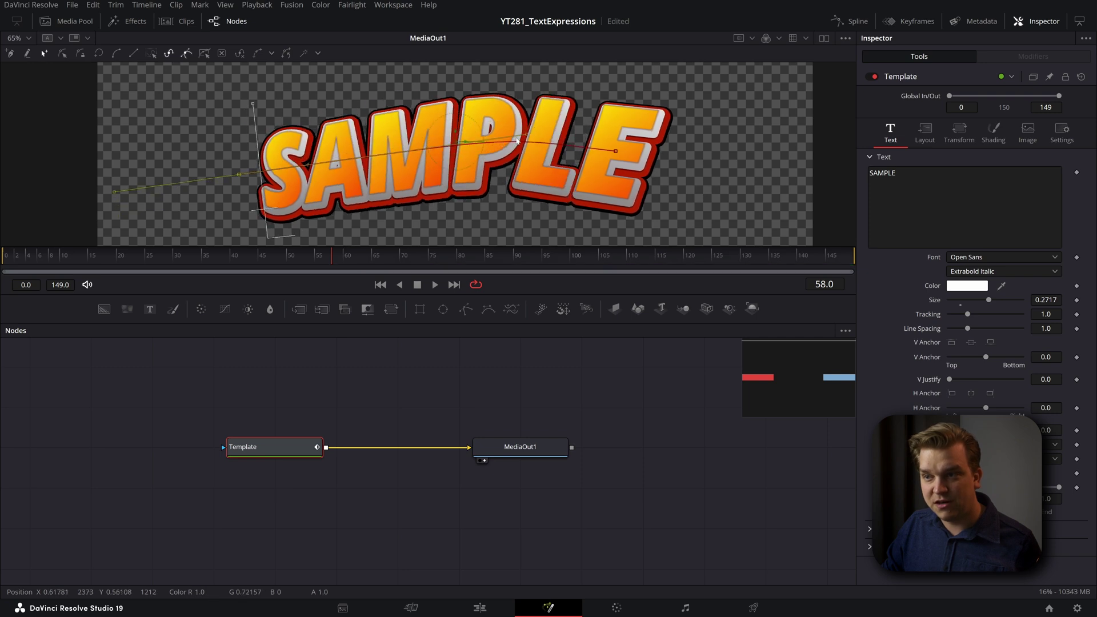
Show the Template's layout settings, pull the path's right end outward and down, and return to the Edit page.
click(924, 133)
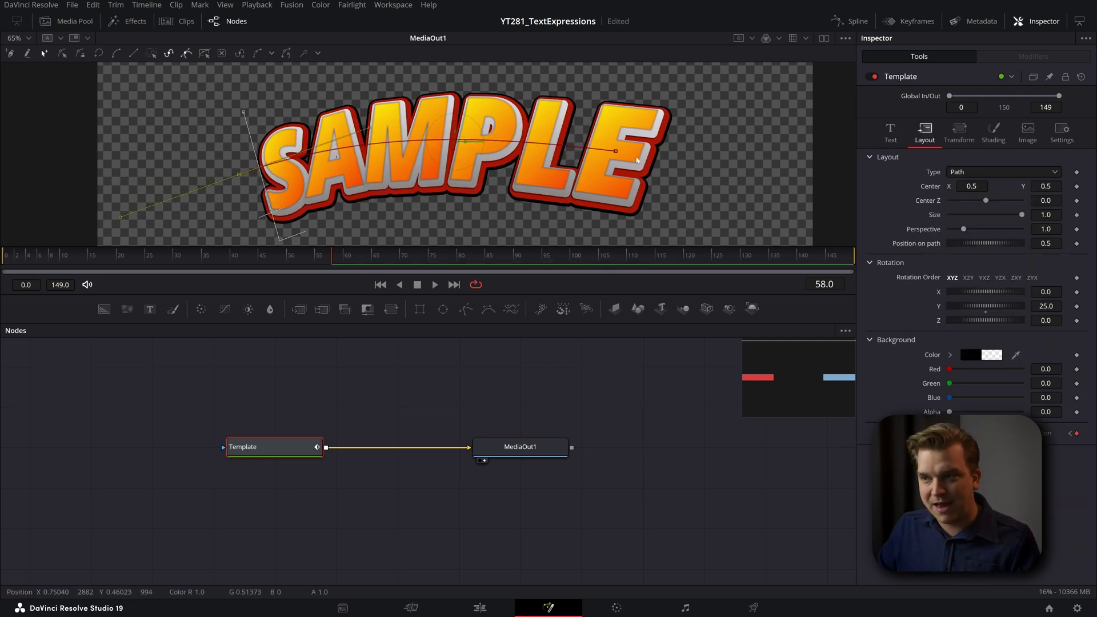
drag(616, 151, 505, 114)
click(480, 608)
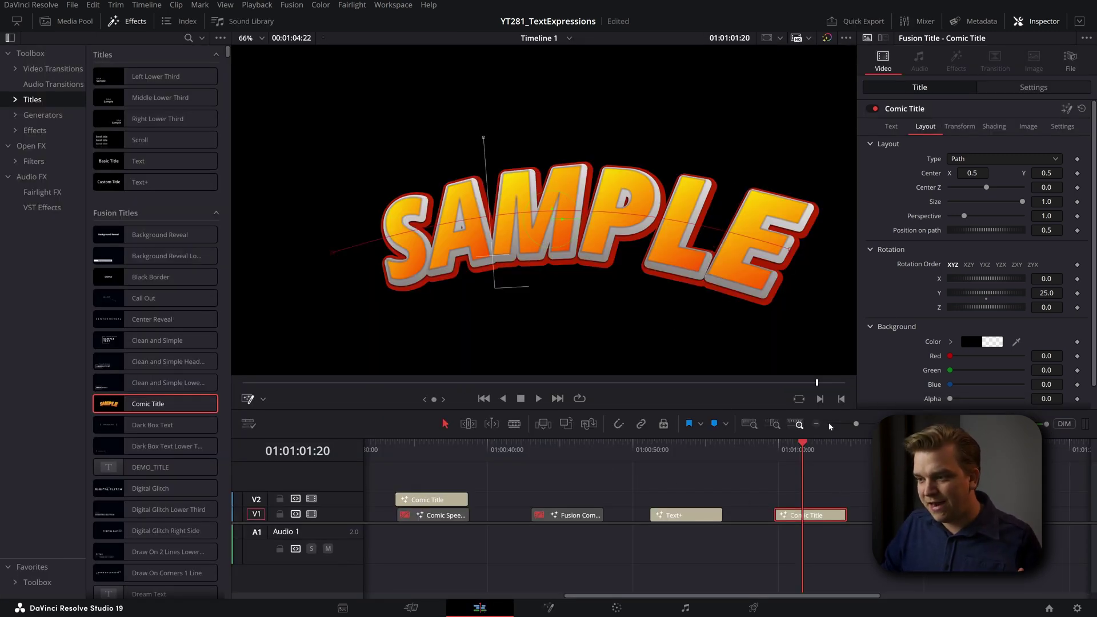
Try moving the path's left end point inward with the playhead at 01:01:01:00.
mouse_move(793, 460)
mouse_down()
mouse_move(774, 451)
mouse_move(793, 460)
mouse_up()
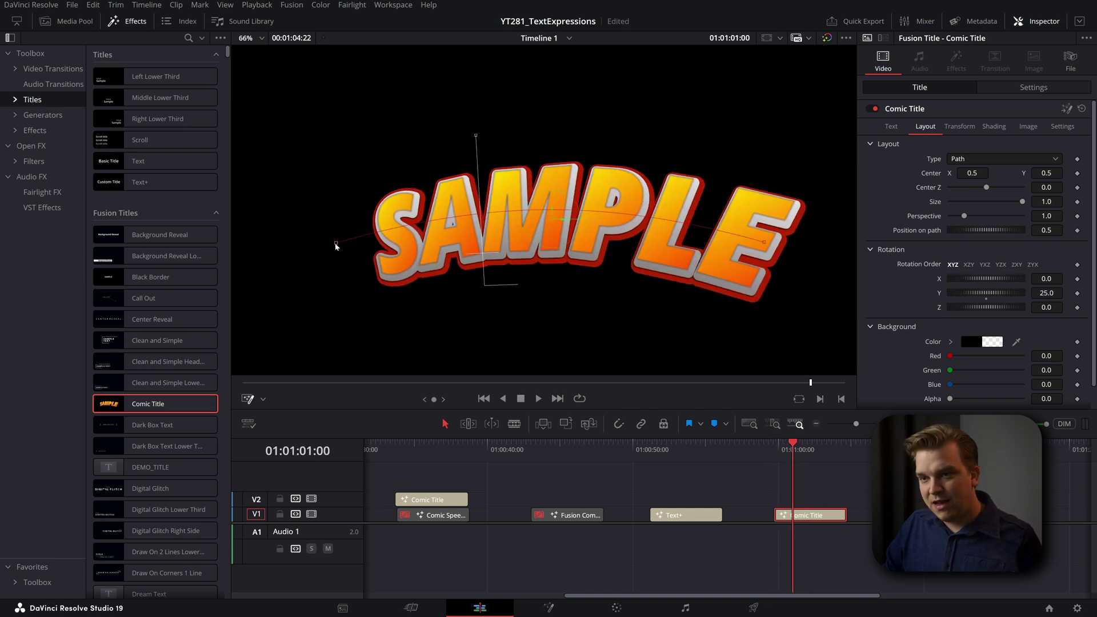
drag(336, 246, 358, 246)
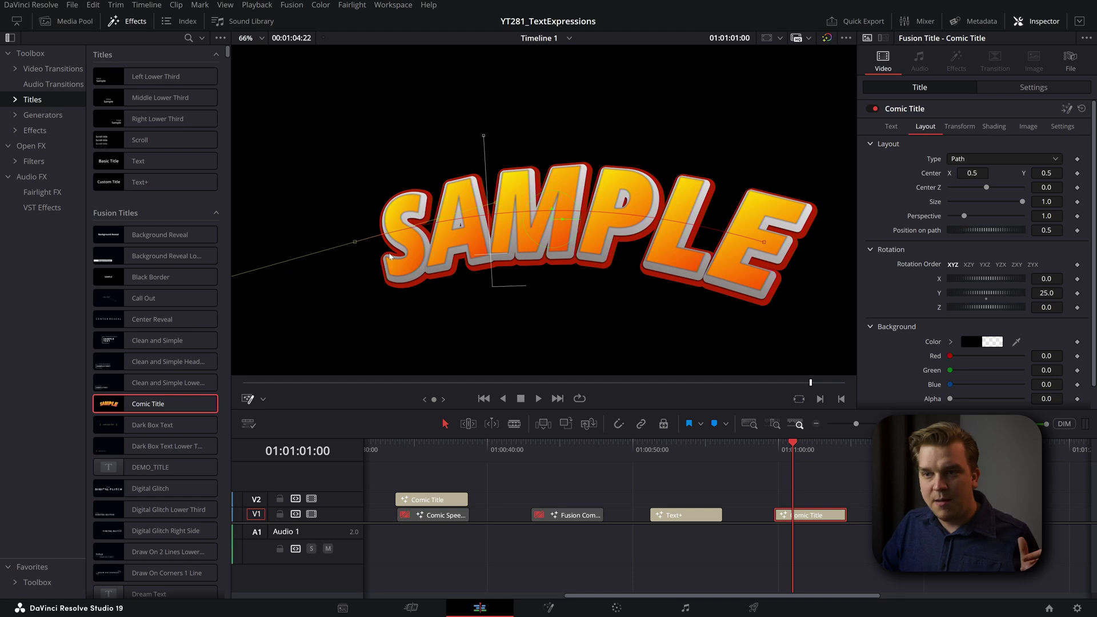
Set the path's drawing mode to Done, make it editable again, and try pulling its left end point down.
right_click(390, 257)
mouse_move(425, 278)
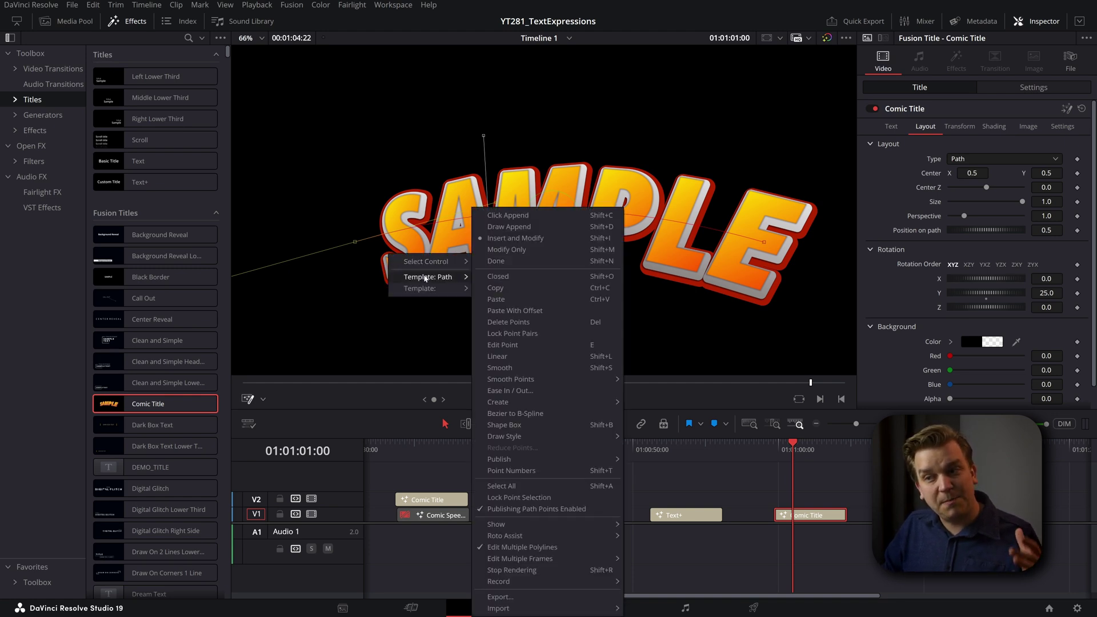
click(505, 262)
right_click(355, 253)
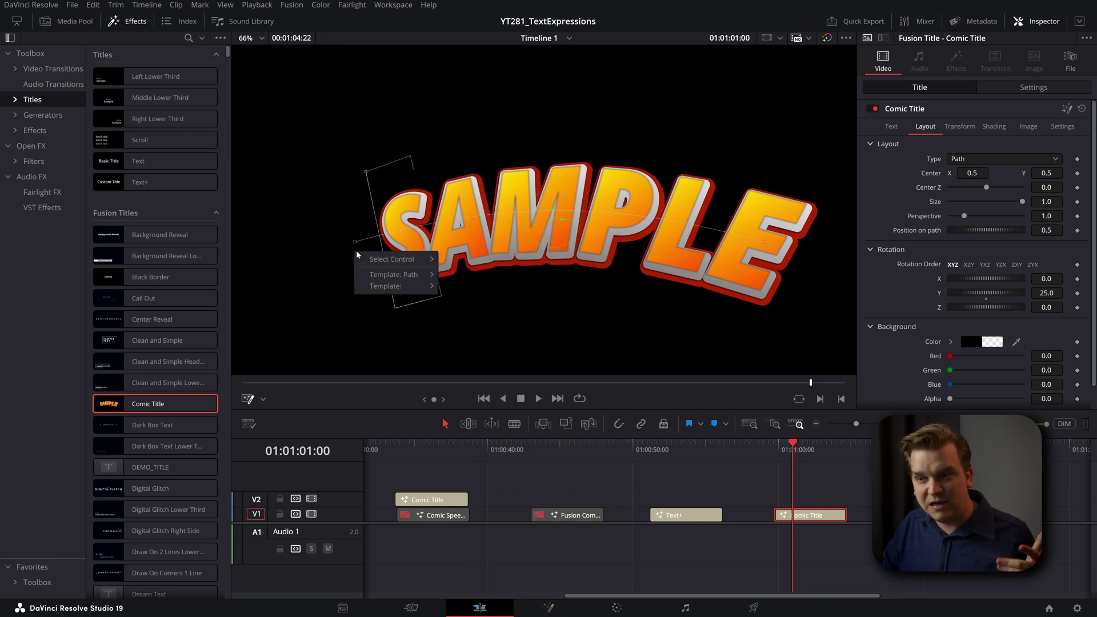
mouse_move(391, 273)
click(482, 266)
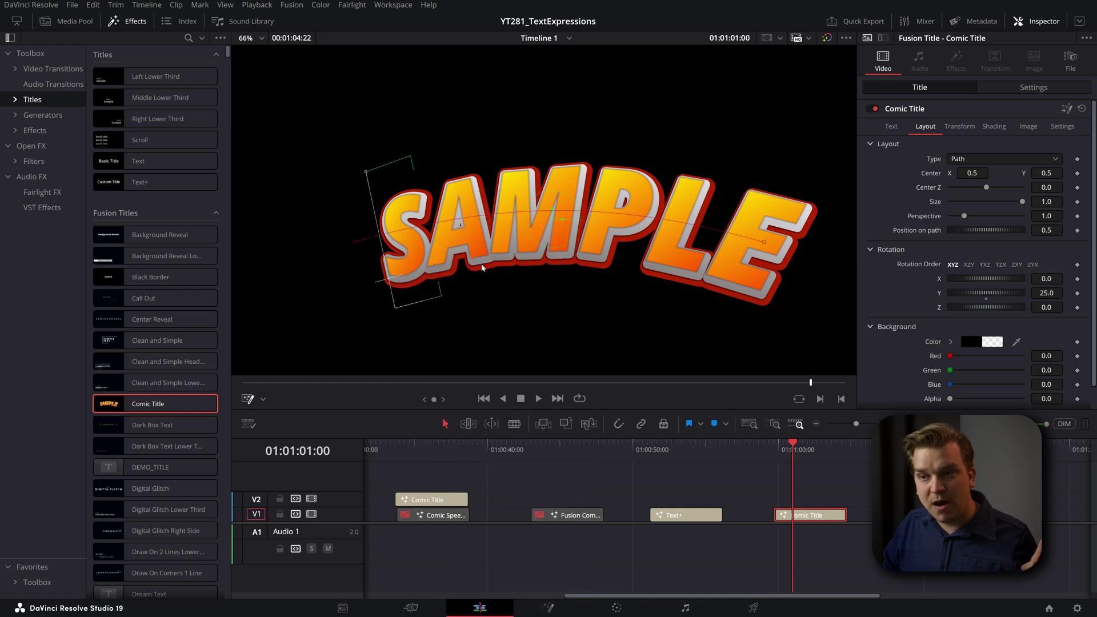
drag(355, 243, 363, 273)
Scrub the start of the Comic Title clip and step between the keyframes of the path's shape animation.
click(780, 455)
mouse_move(780, 456)
mouse_down()
mouse_move(810, 456)
mouse_move(766, 455)
mouse_move(802, 455)
mouse_up()
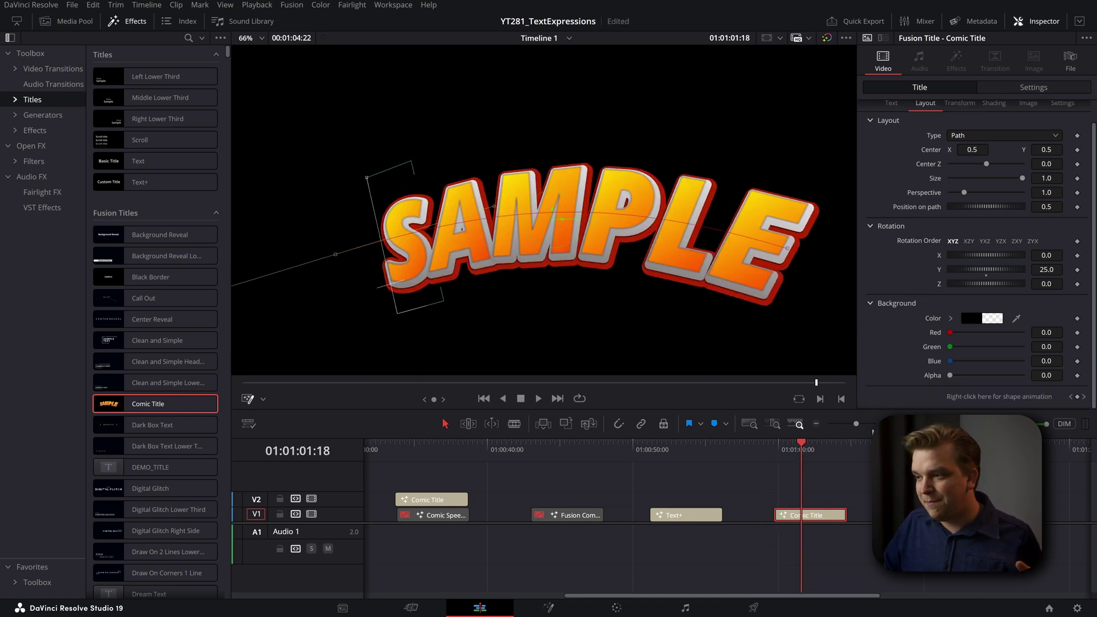
click(1071, 397)
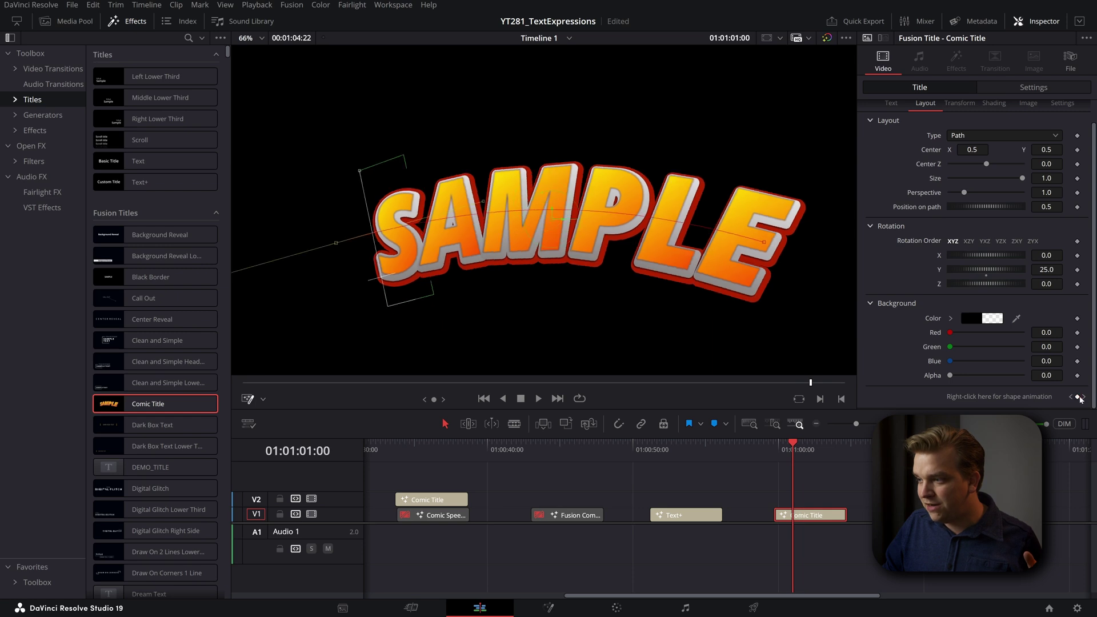
click(1084, 398)
click(1071, 397)
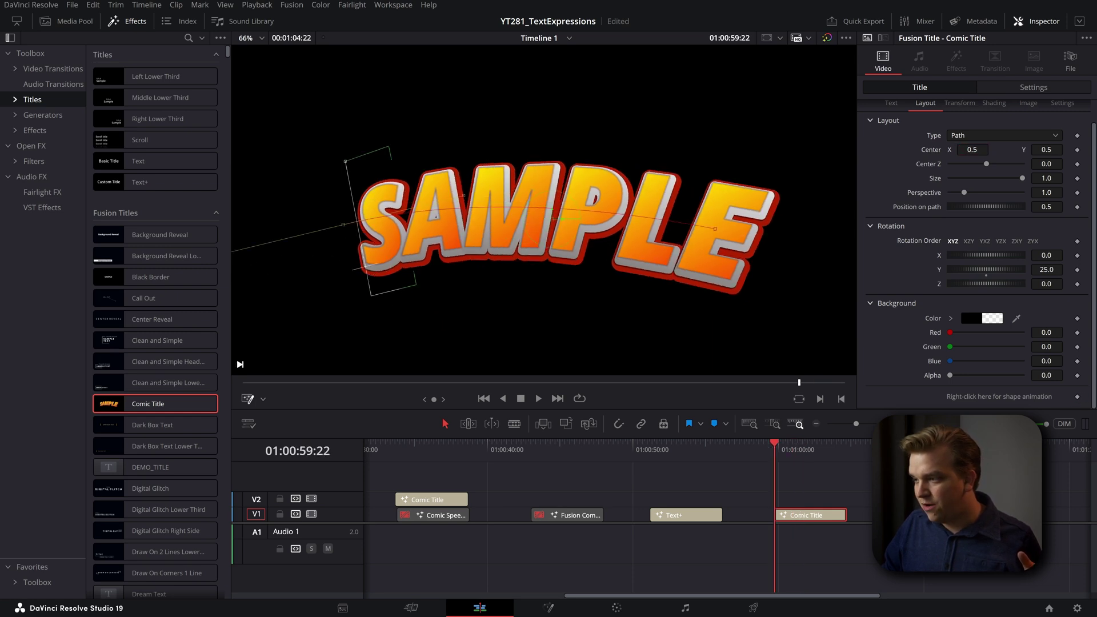
At 01:01:01:23, pull the path's right end point outward and down, and set the title's Y rotation to 21.7.
drag(780, 467, 804, 456)
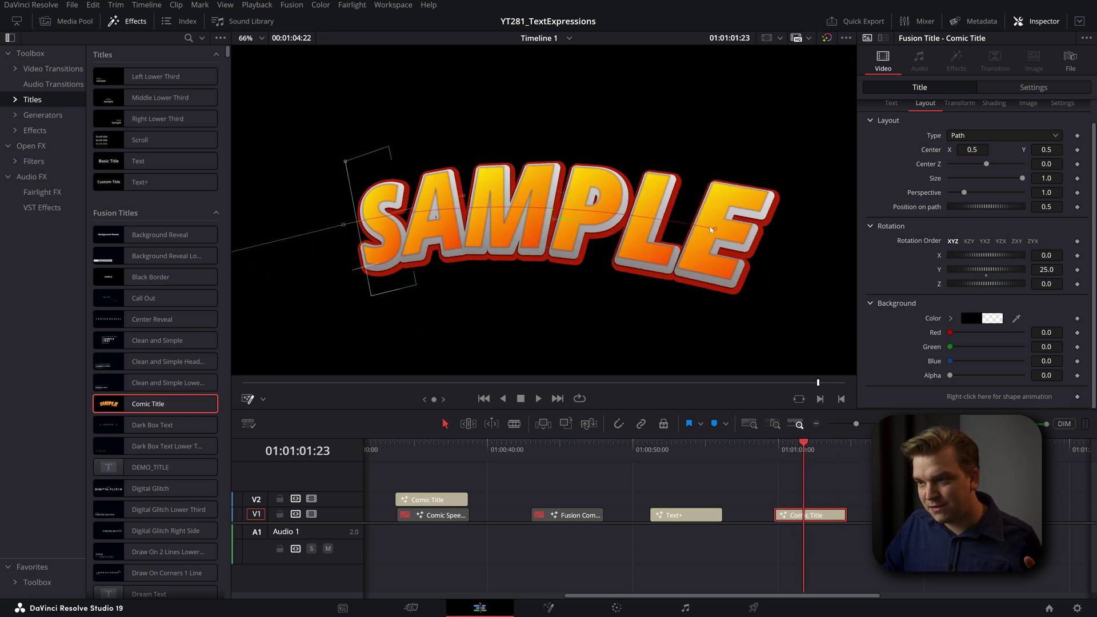
drag(719, 231, 753, 239)
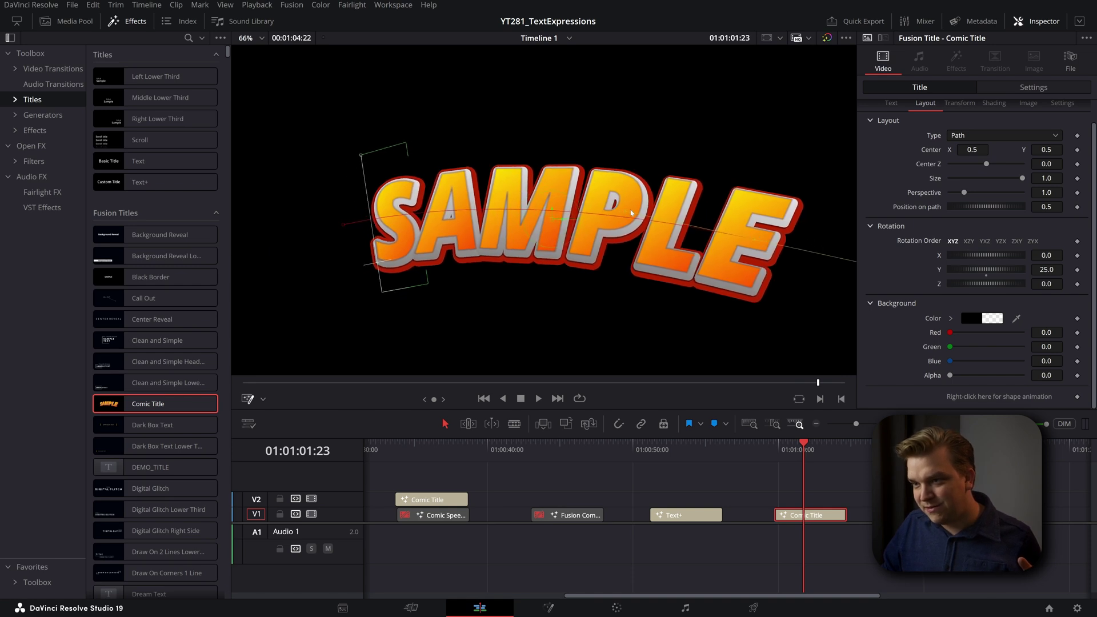
drag(630, 213, 591, 184)
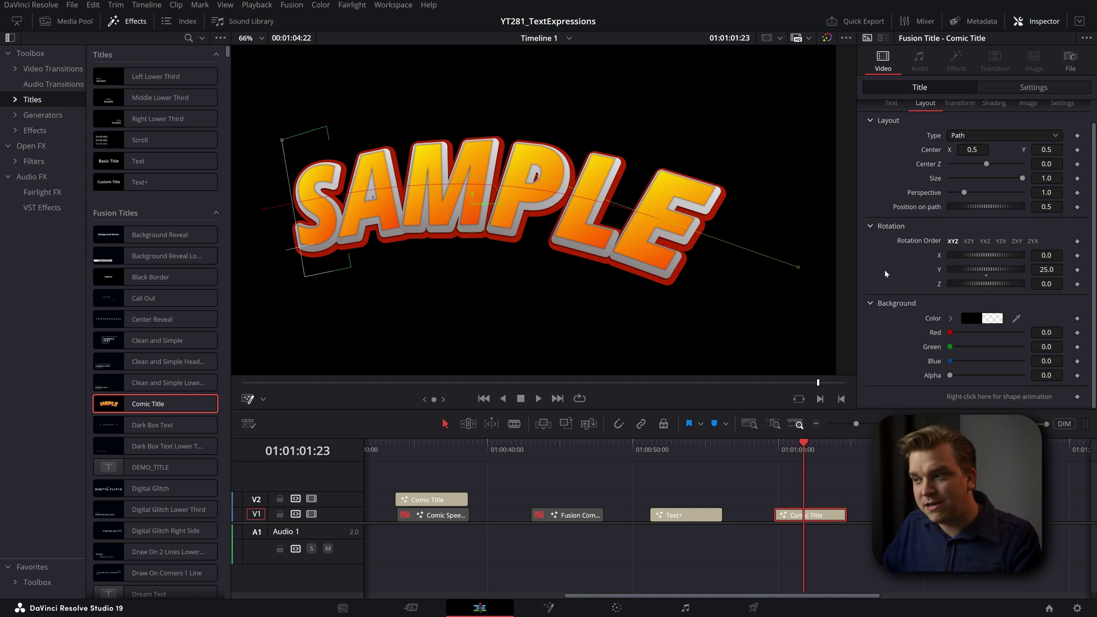
mouse_move(1047, 269)
mouse_down()
mouse_move(1061, 269)
mouse_move(1020, 269)
mouse_move(1043, 269)
mouse_up()
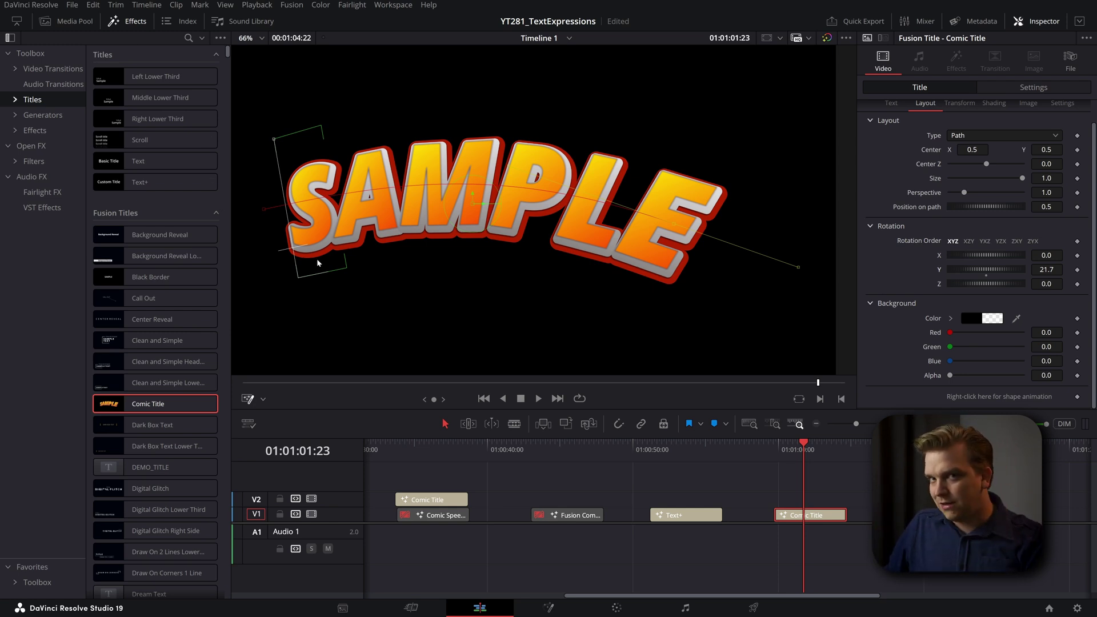
Open the Comic Title clip in Fusion to view its Template node, and return to the Edit page.
scroll(1023, 237, up, 2)
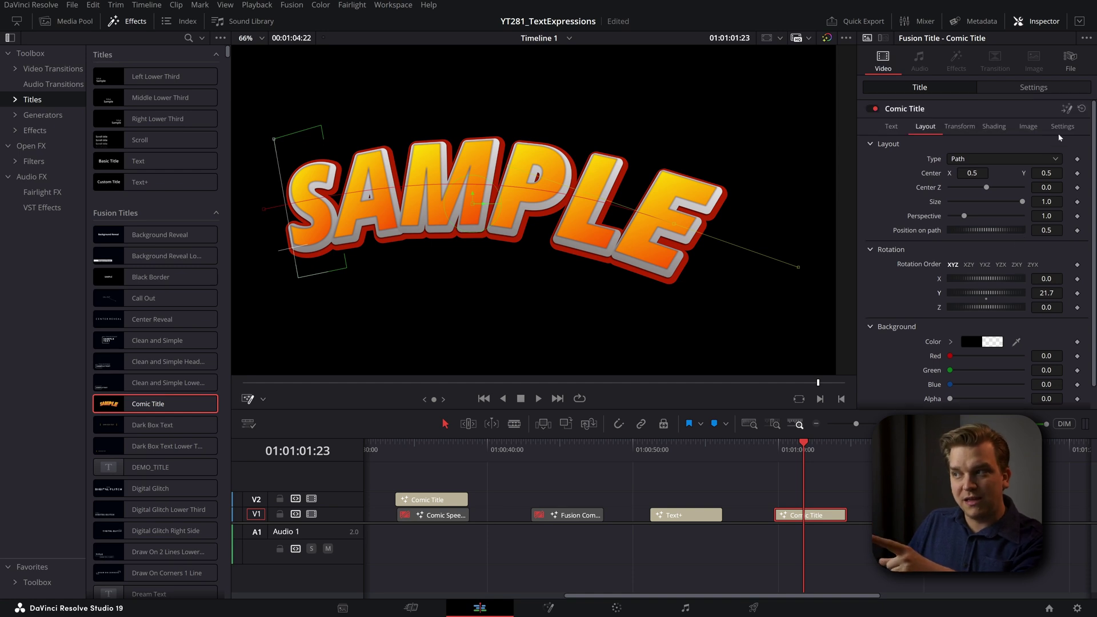
click(1069, 109)
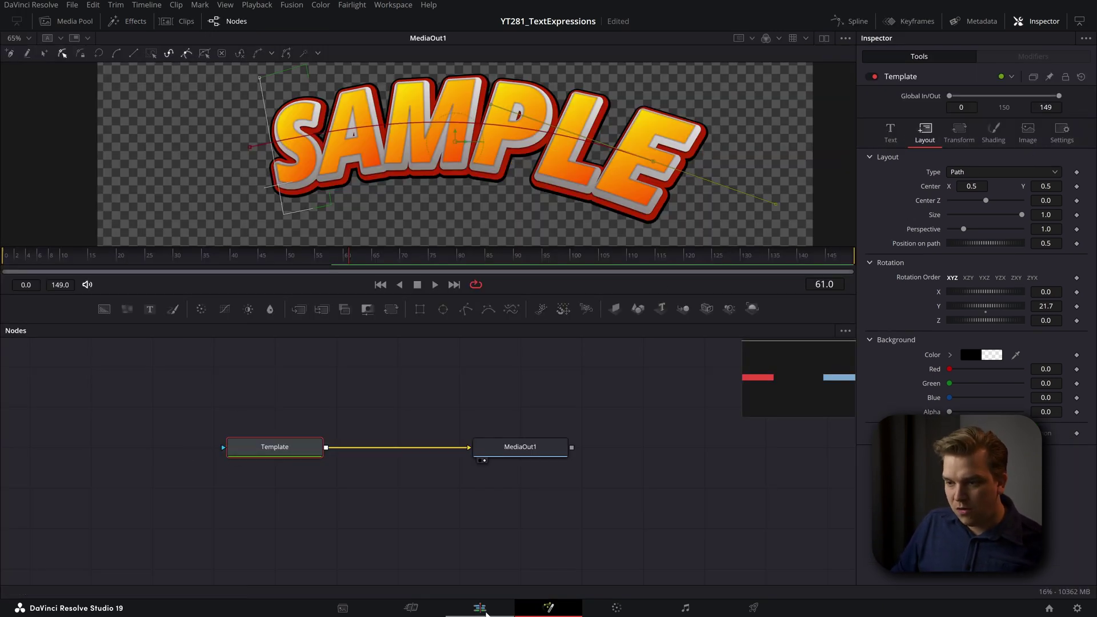
click(485, 611)
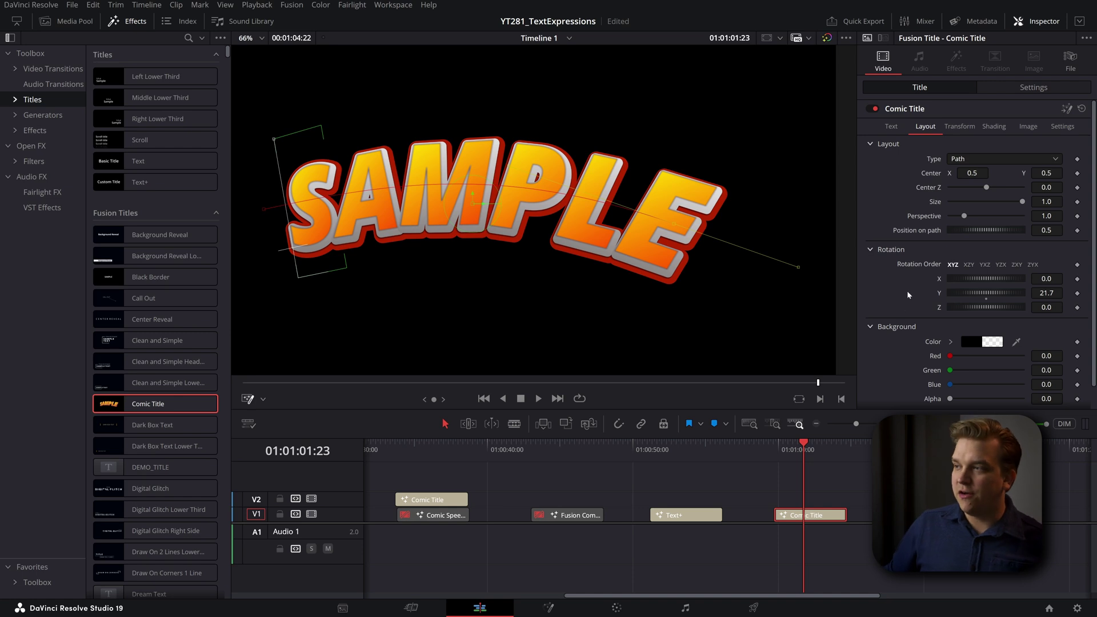
Disable the Comic Title's shading elements 6 and 5 (Outline_02).
click(994, 127)
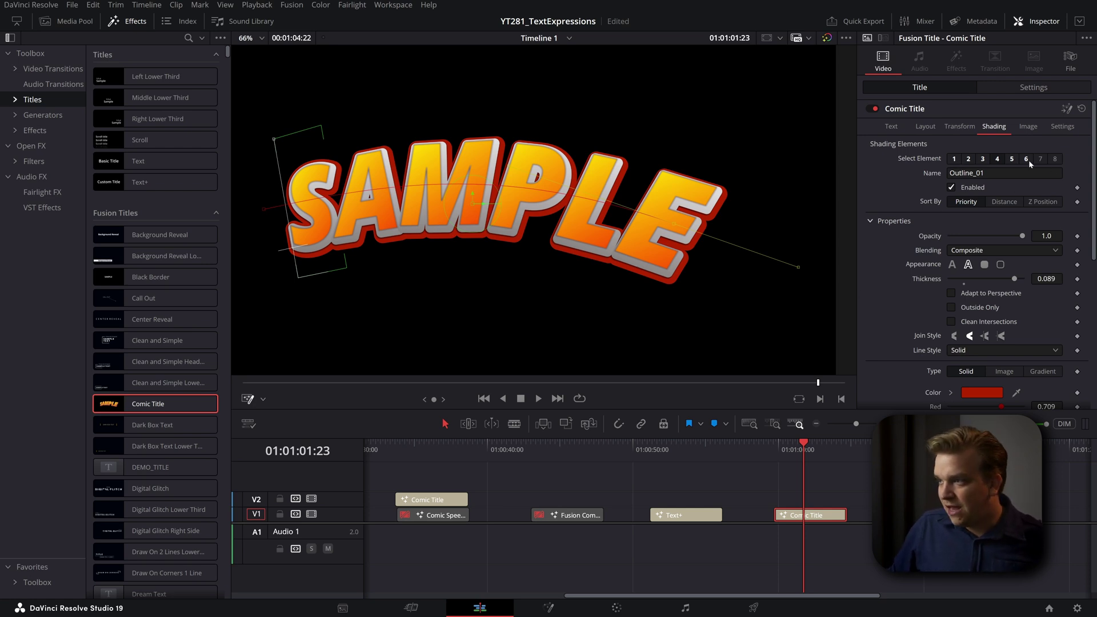
click(925, 126)
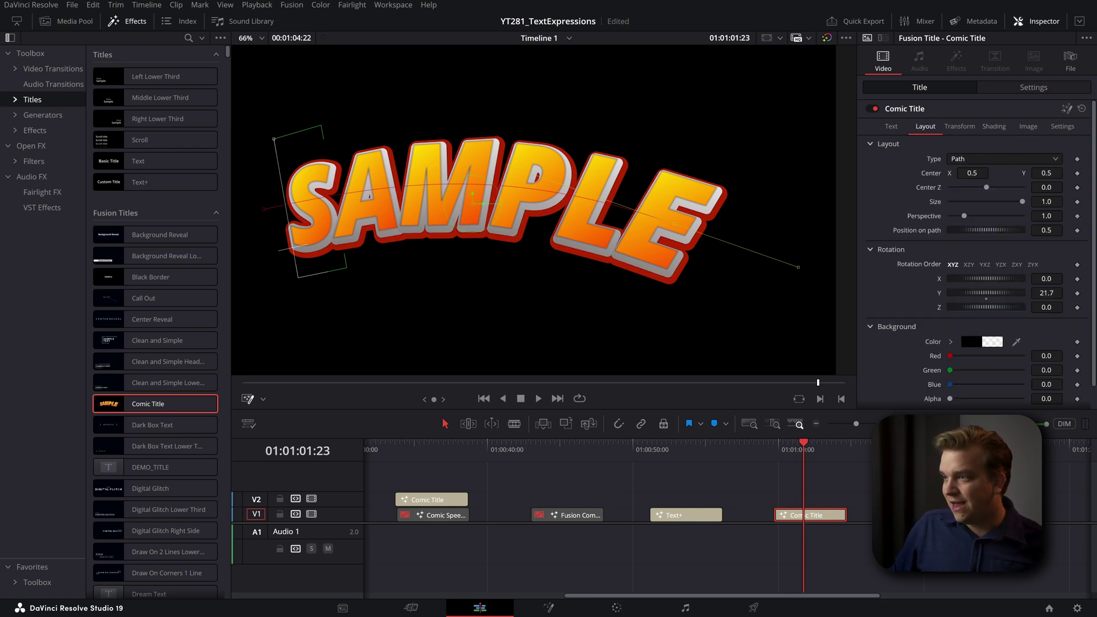
click(994, 126)
click(1011, 158)
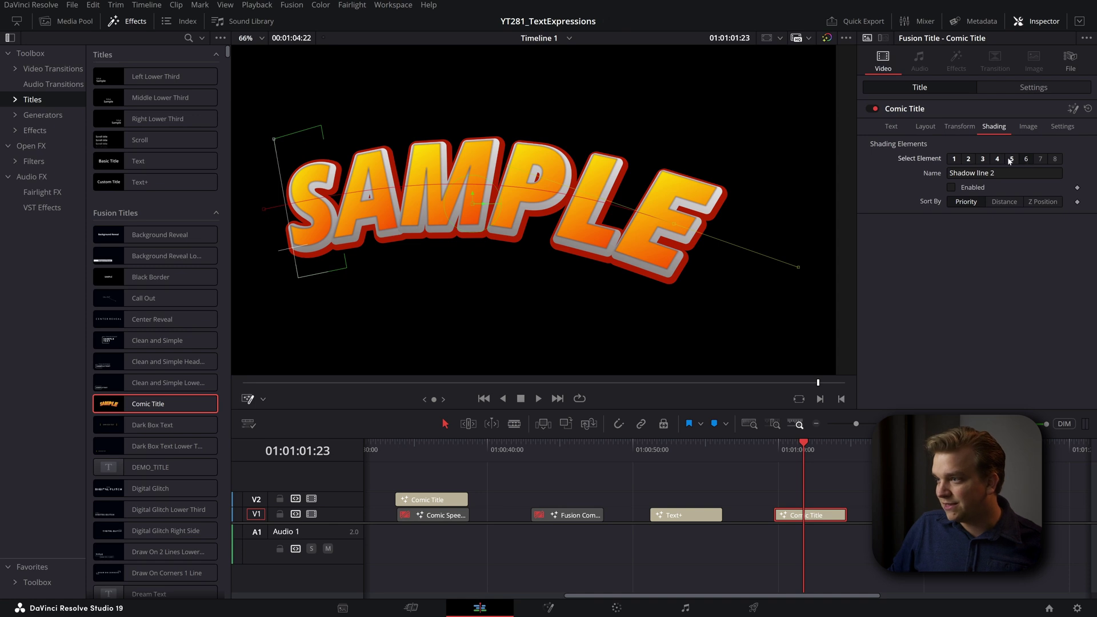
click(975, 189)
click(999, 127)
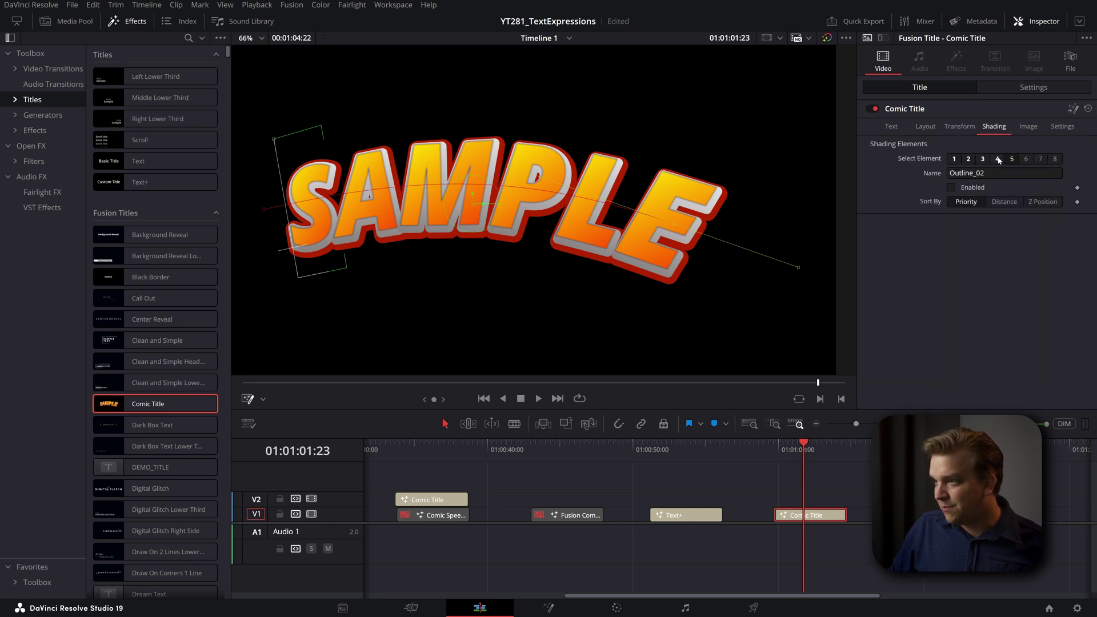
Disable shading elements 4 (Outline_01), 3 and 2 (Shadow Line), leaving only the gradient fill, and show the layout settings.
click(998, 159)
click(975, 188)
click(1000, 128)
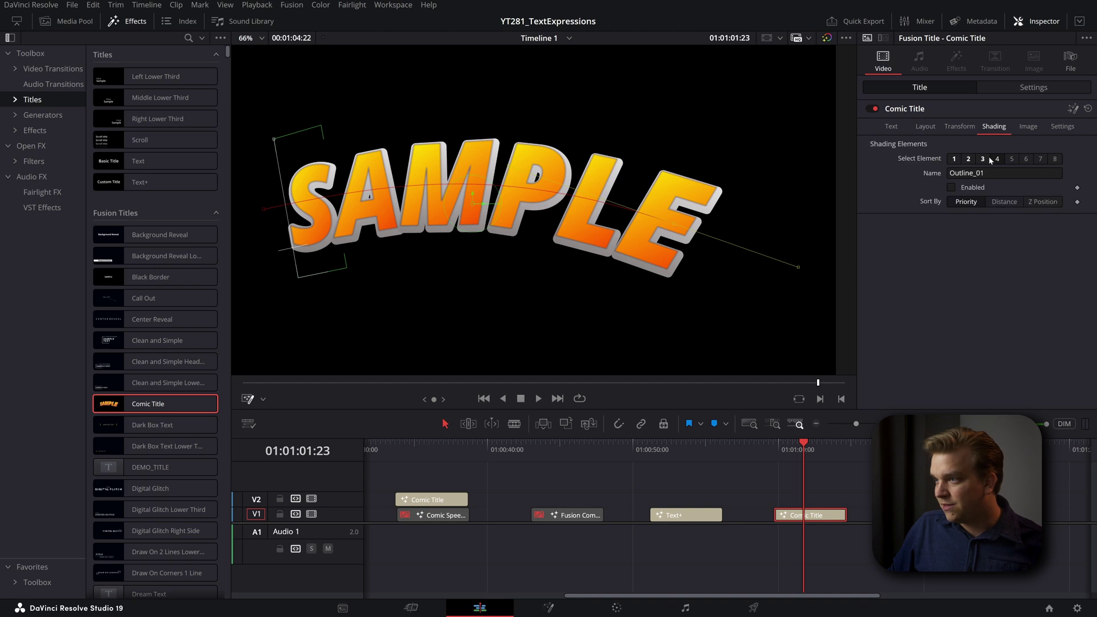
click(997, 158)
click(951, 188)
click(926, 127)
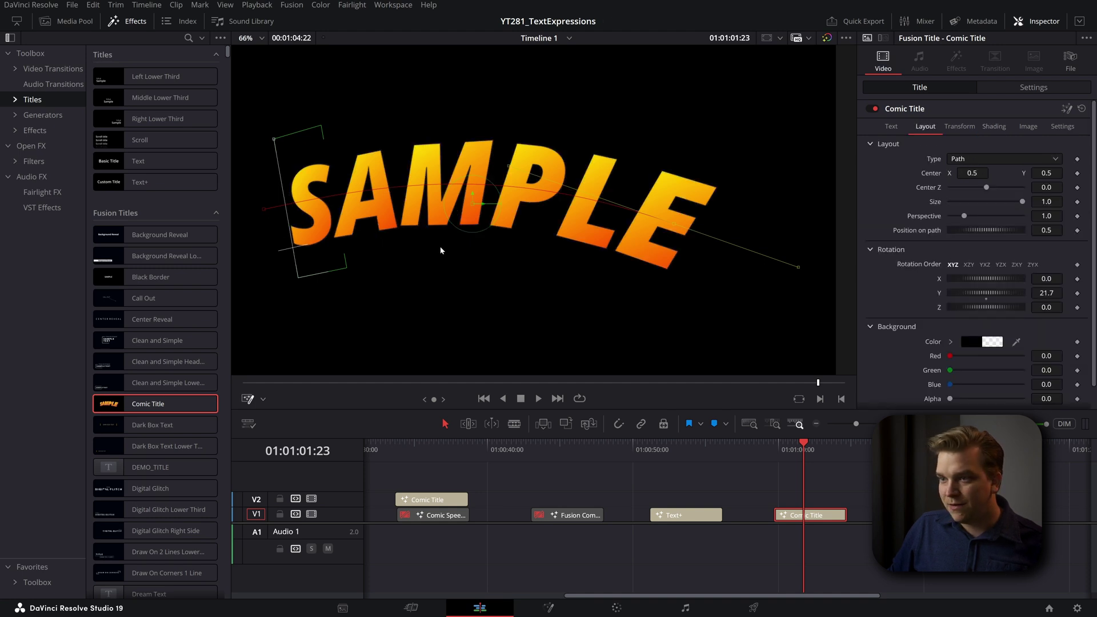
click(994, 127)
click(968, 159)
click(951, 188)
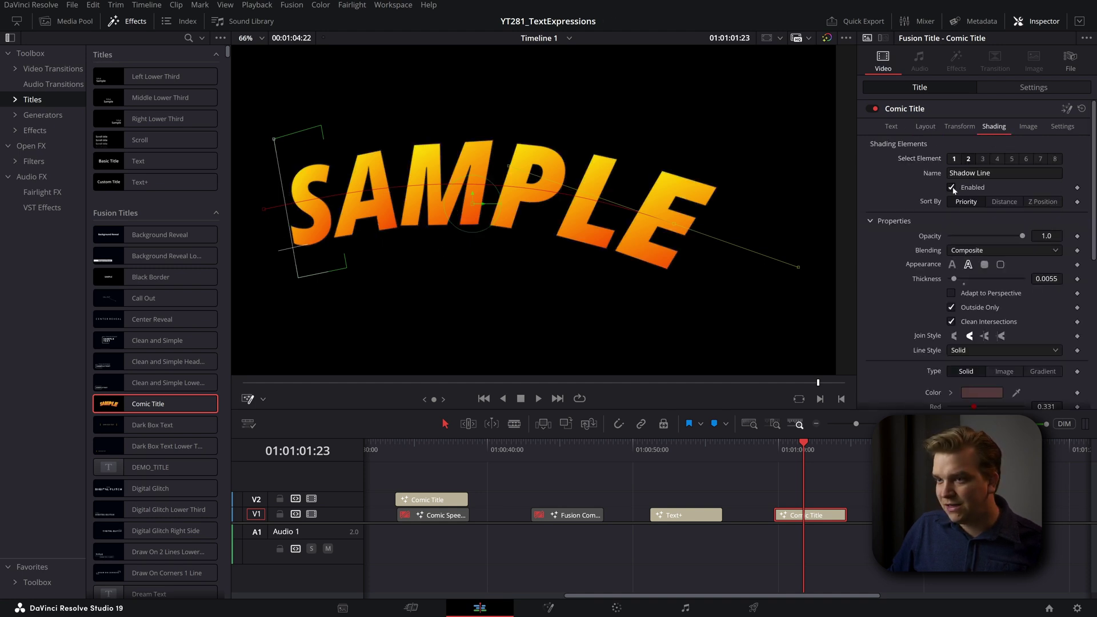
click(926, 126)
Set the timeline's viewer background to Checkerboard and enlarge the title in the viewer.
scroll(608, 293, down, 4)
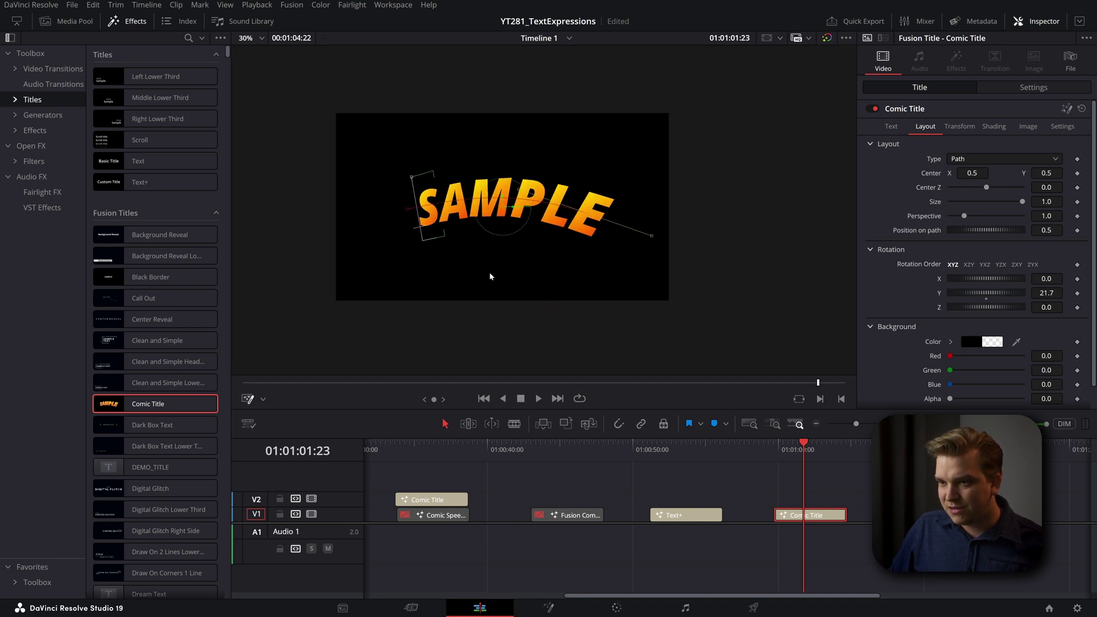
drag(490, 274, 520, 291)
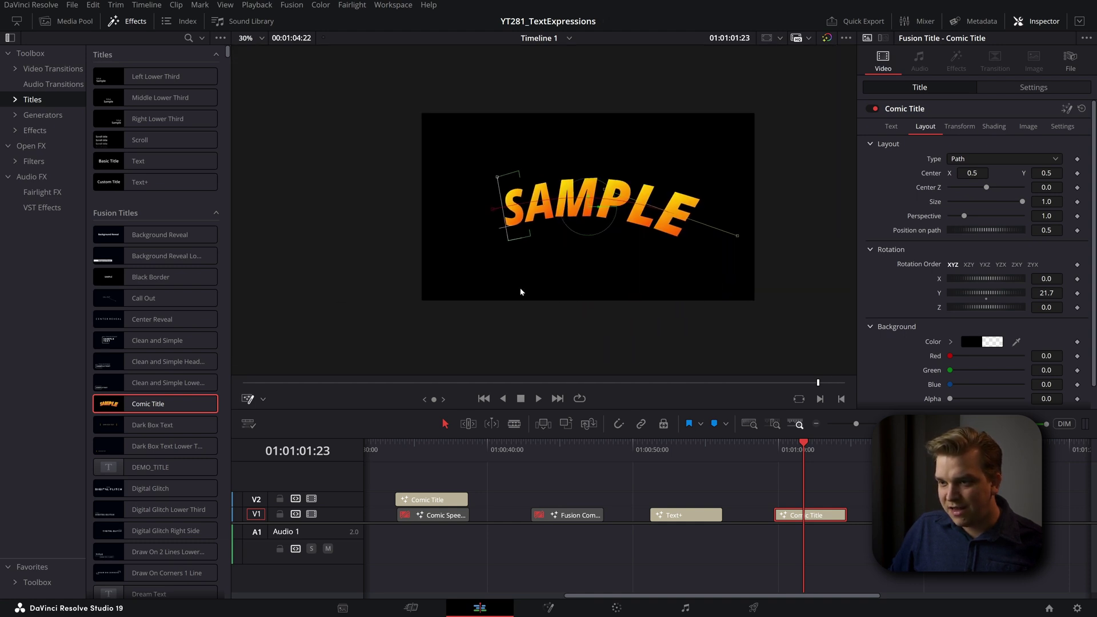
click(251, 425)
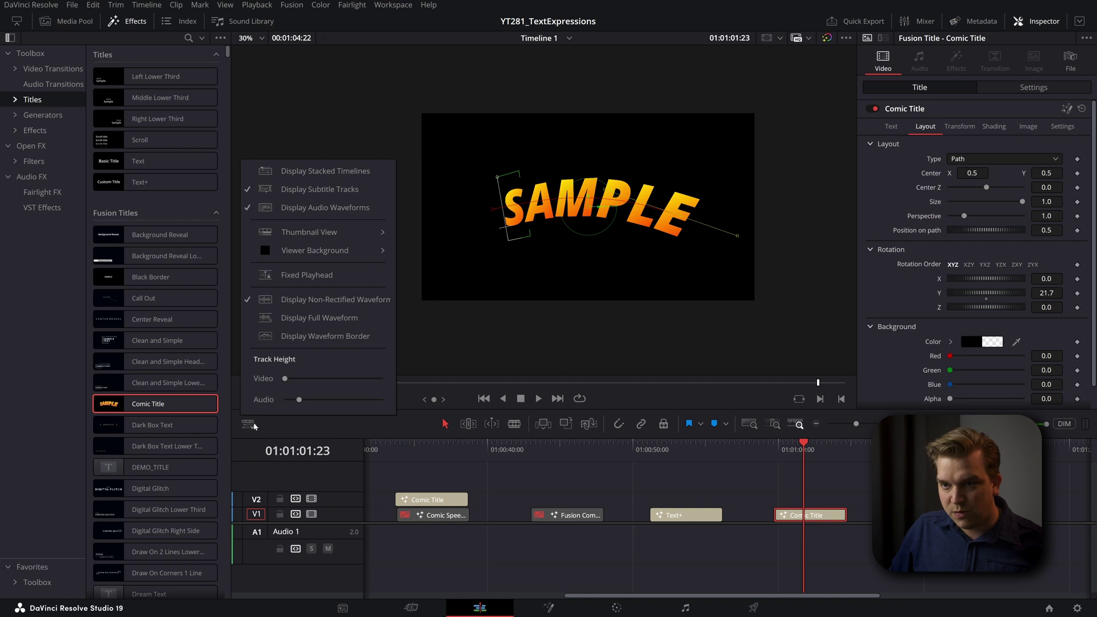
click(401, 356)
click(247, 430)
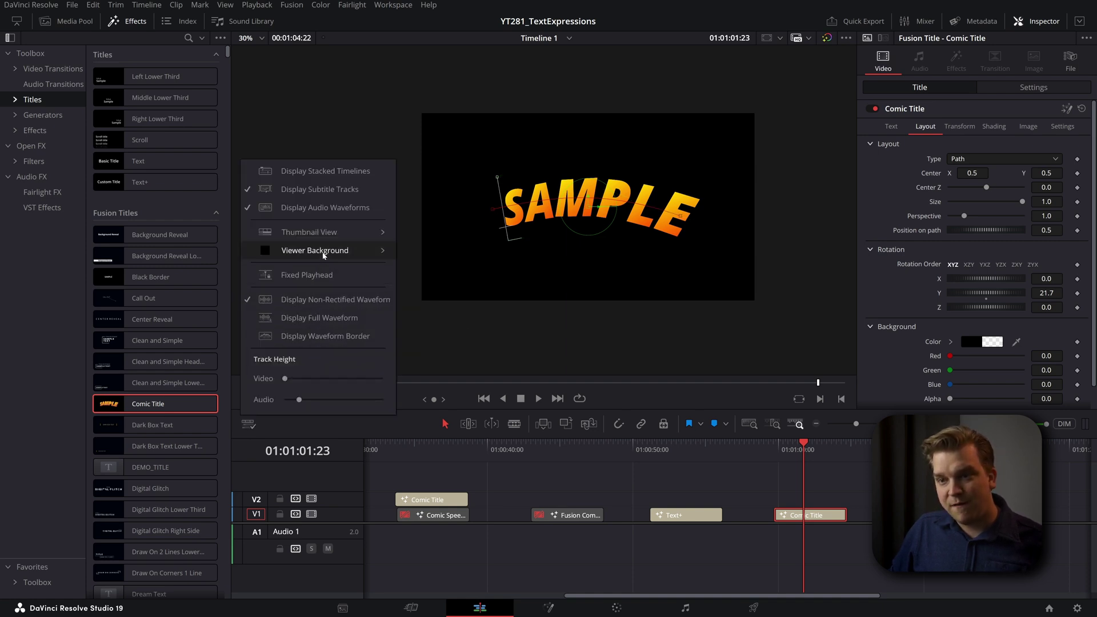
mouse_move(324, 255)
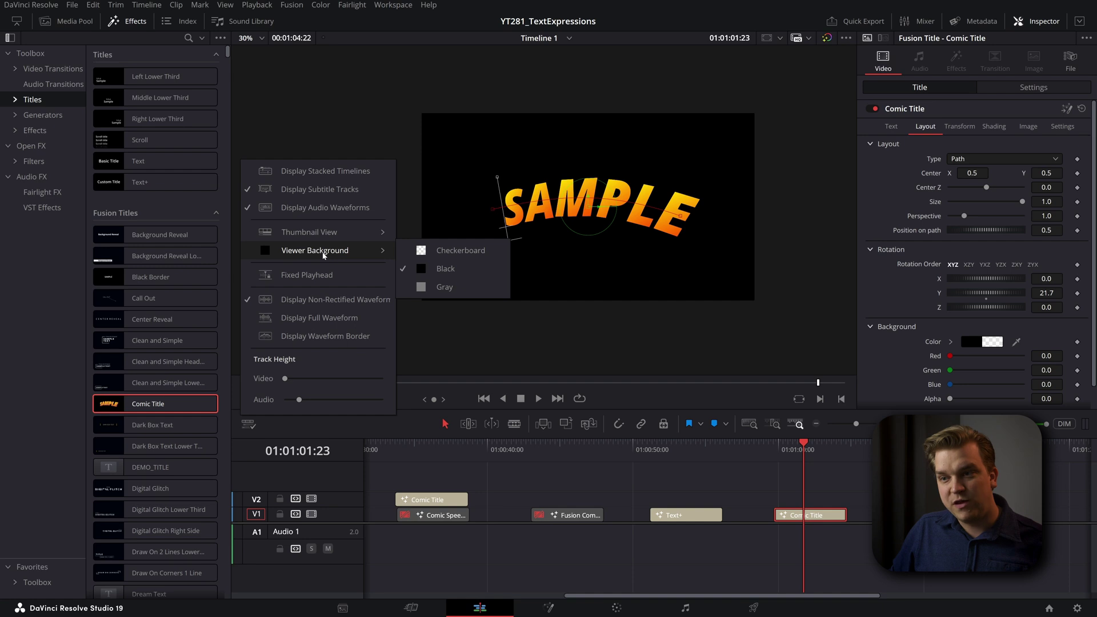
click(451, 250)
scroll(570, 222, up, 4)
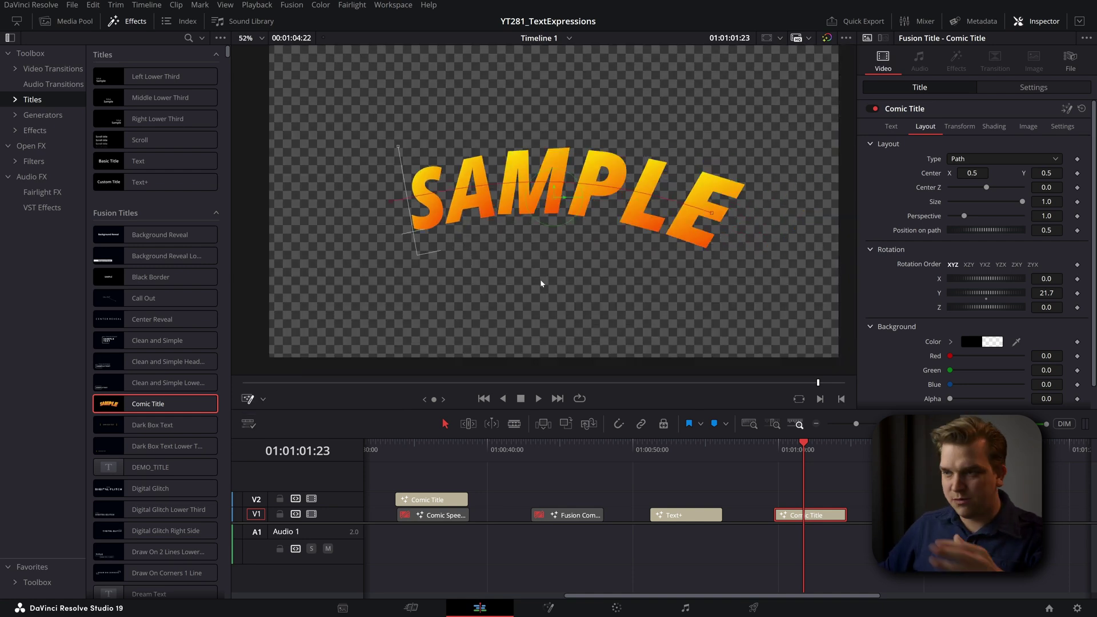
scroll(719, 226, up, 2)
scroll(718, 227, down, 1)
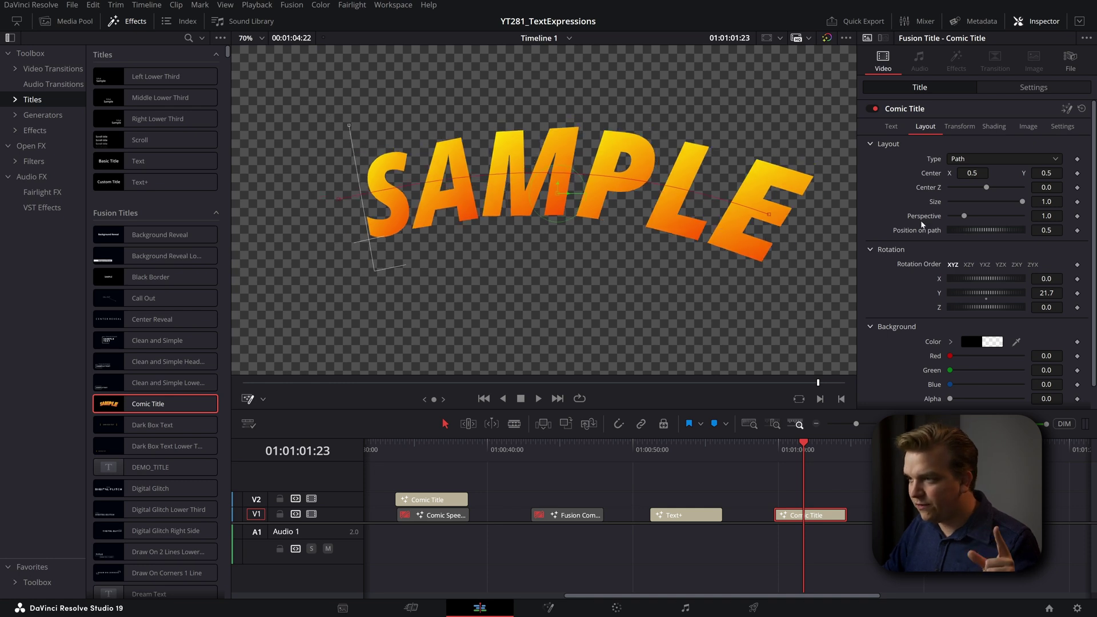
Try the Solid type on shading element 1 (Grad Fill) and set it back to Gradient.
click(995, 126)
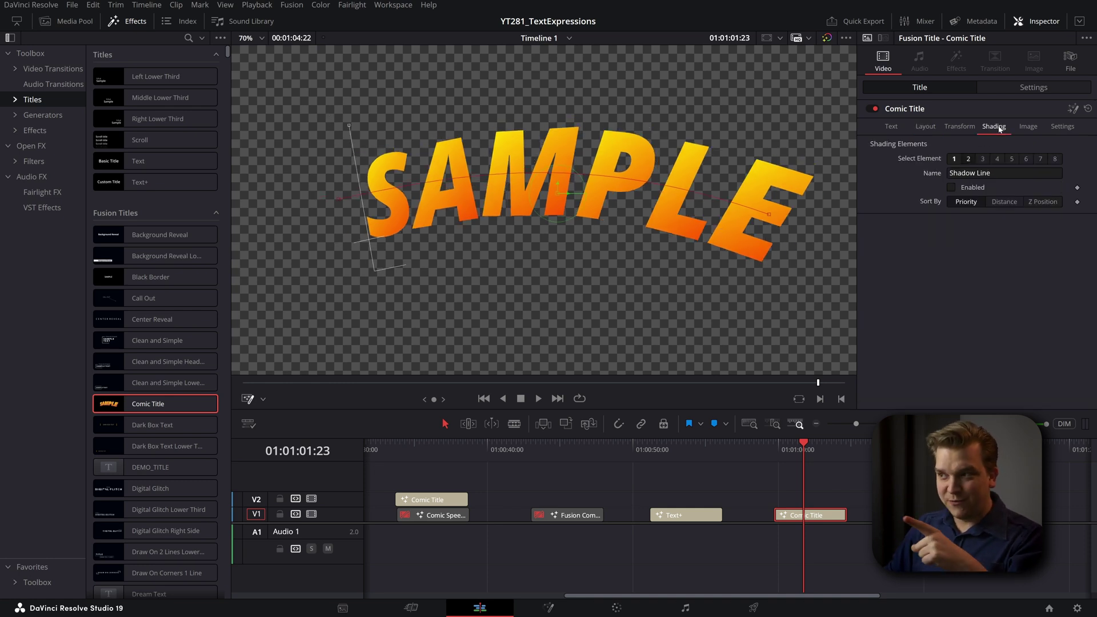
click(954, 158)
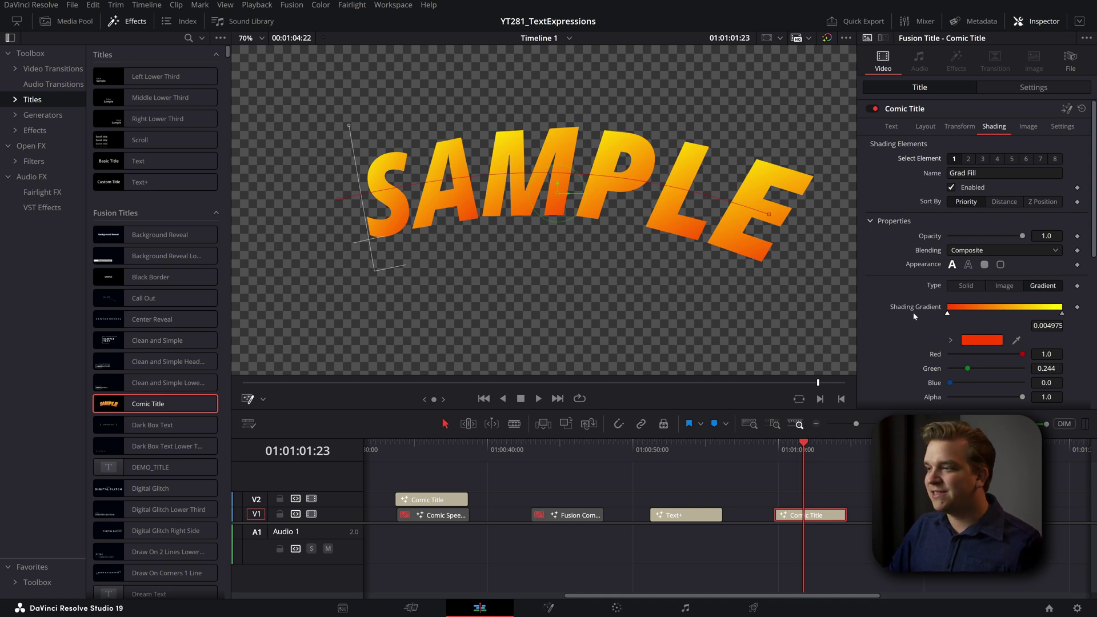
click(965, 285)
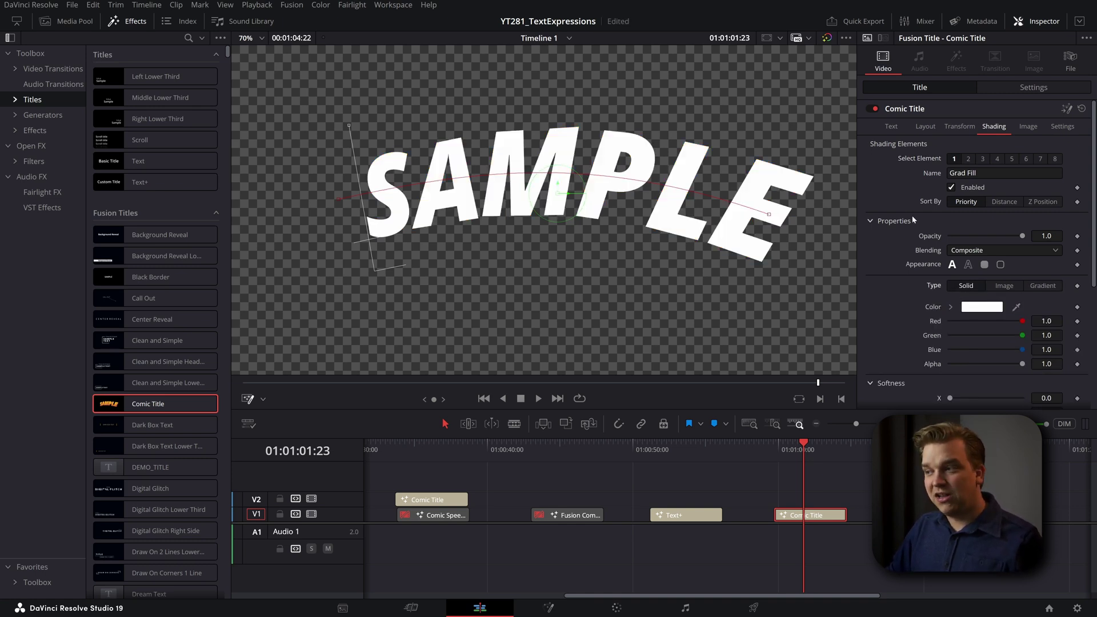
click(1043, 285)
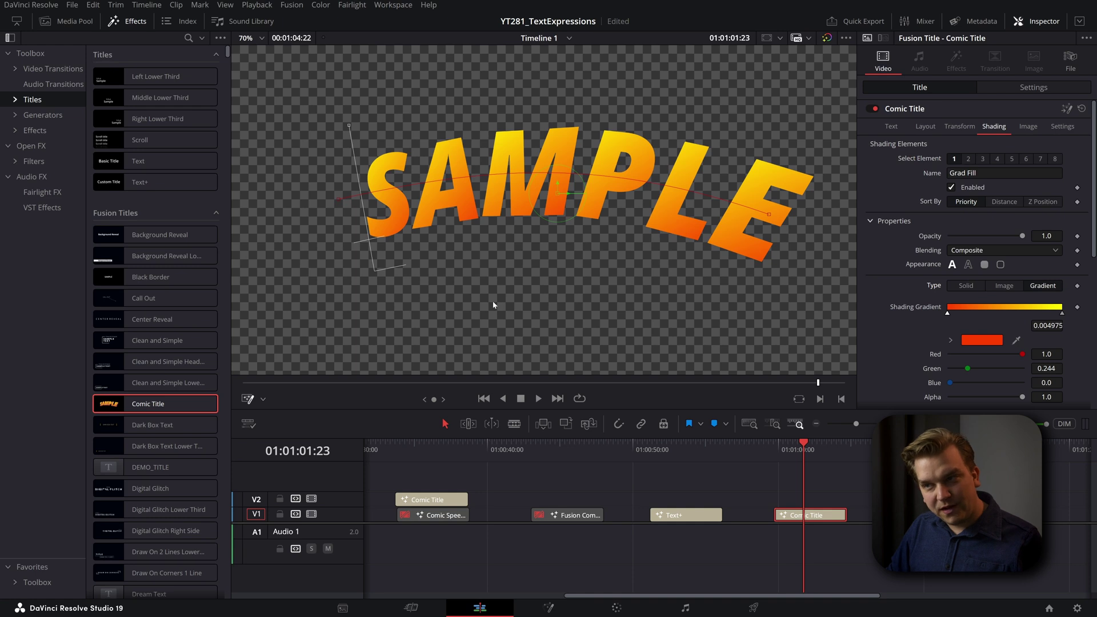
Add a middle stop at about 0.408 to the Grad Fill's shading gradient, try magenta for it, and undo the colour change.
scroll(937, 331, down, 3)
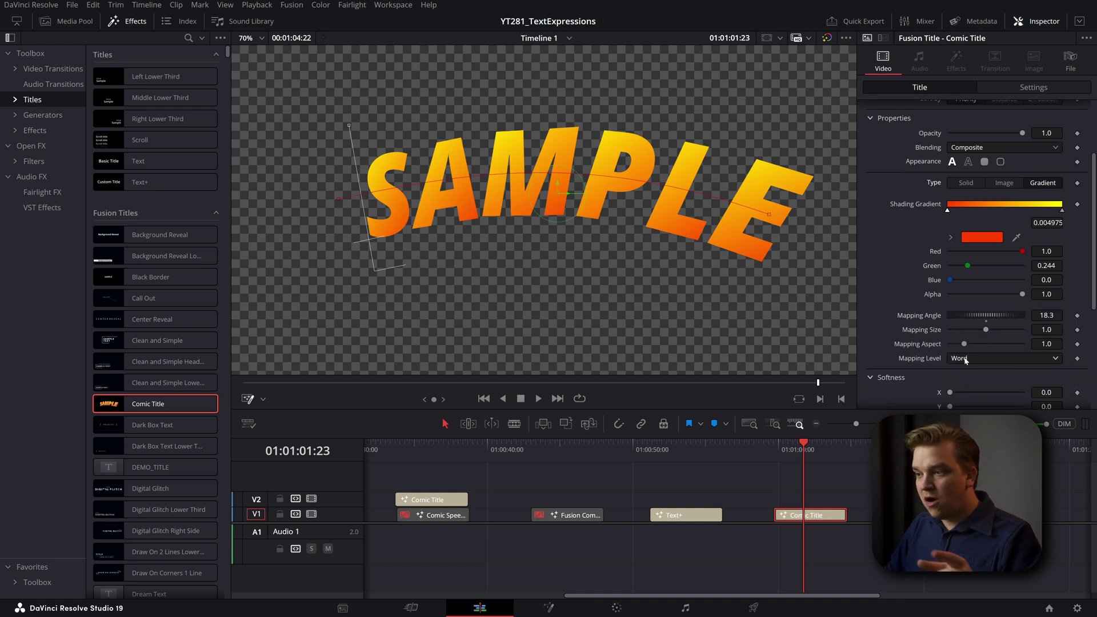
scroll(958, 361, up, 1)
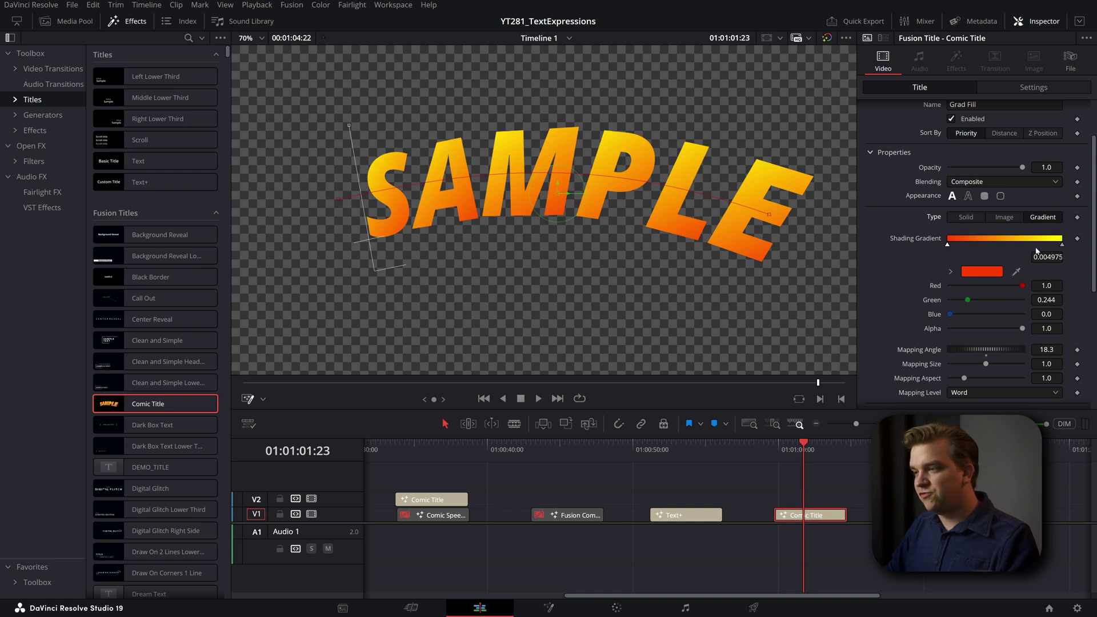
click(995, 241)
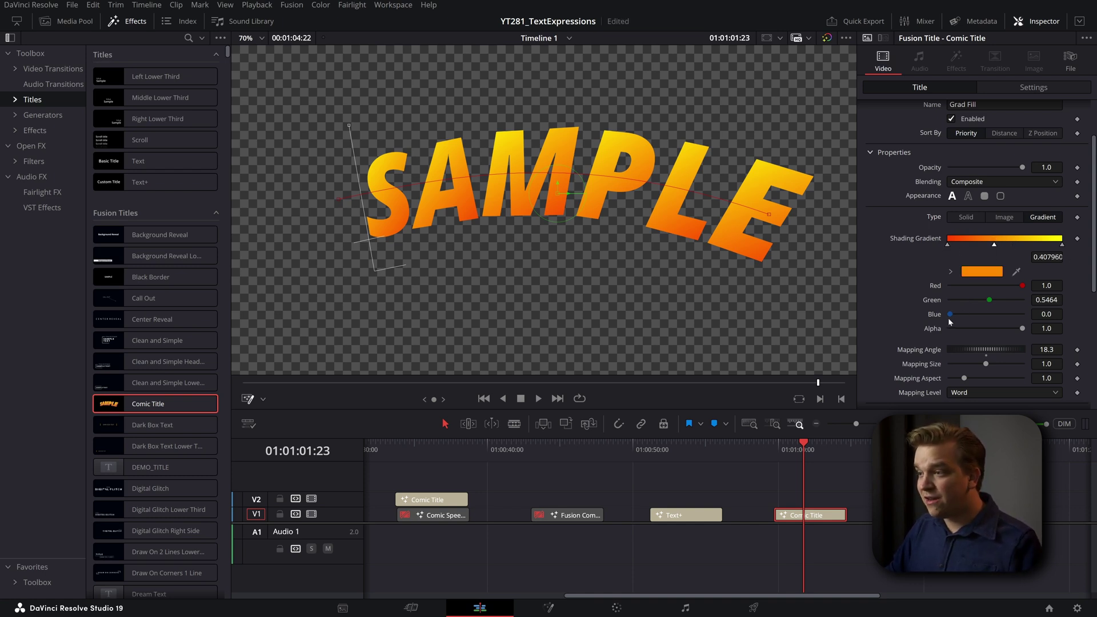
mouse_move(950, 315)
mouse_down()
mouse_move(1027, 314)
mouse_move(942, 303)
mouse_up()
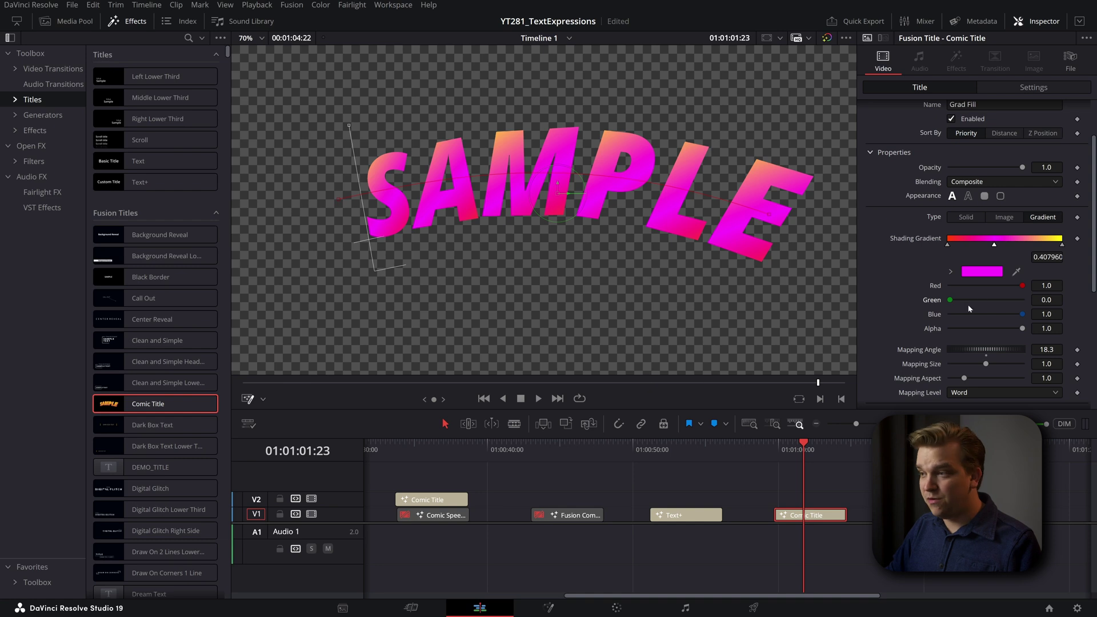
key(ctrl+z)
key(ctrl+z)
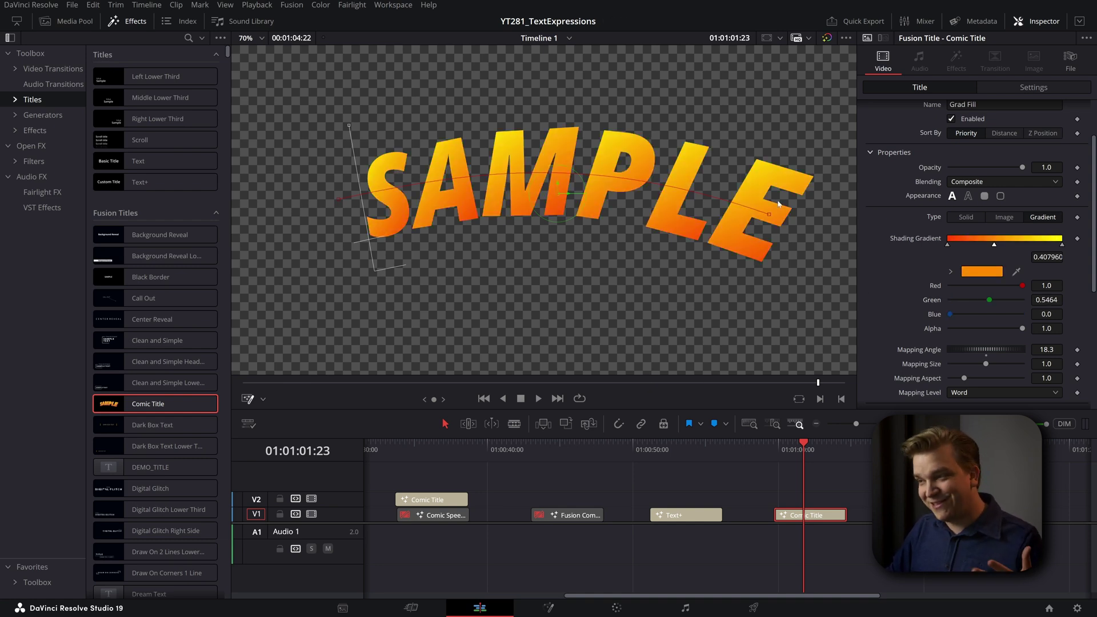
Look through the Grad Fill's remaining shading settings, including mapping, softness and position.
scroll(894, 245, up, 1)
scroll(938, 197, up, 1)
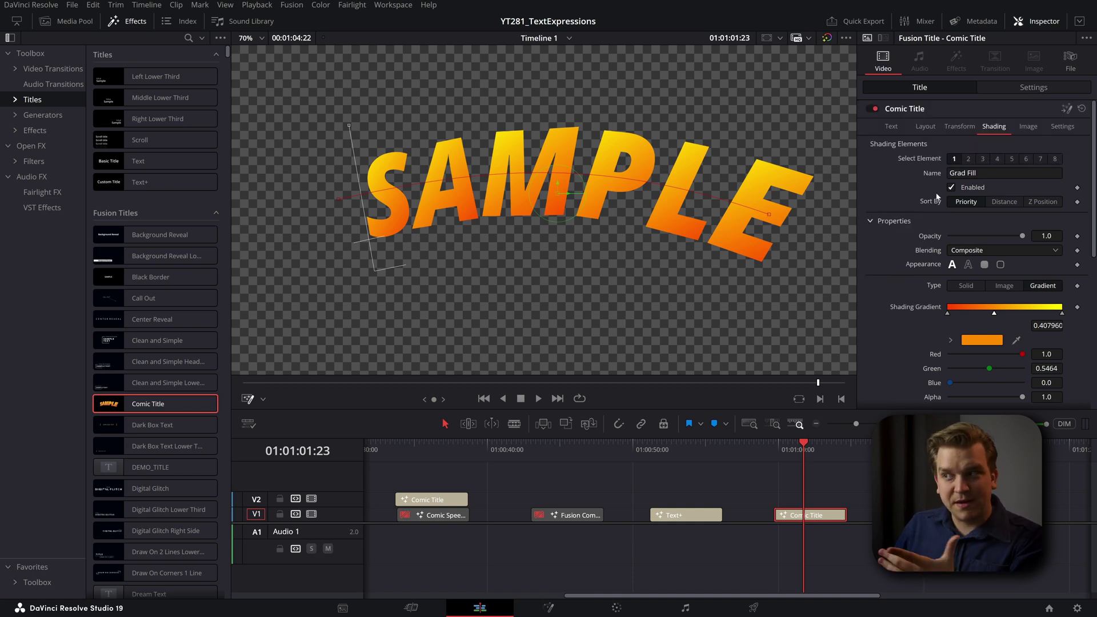
scroll(918, 248, down, 6)
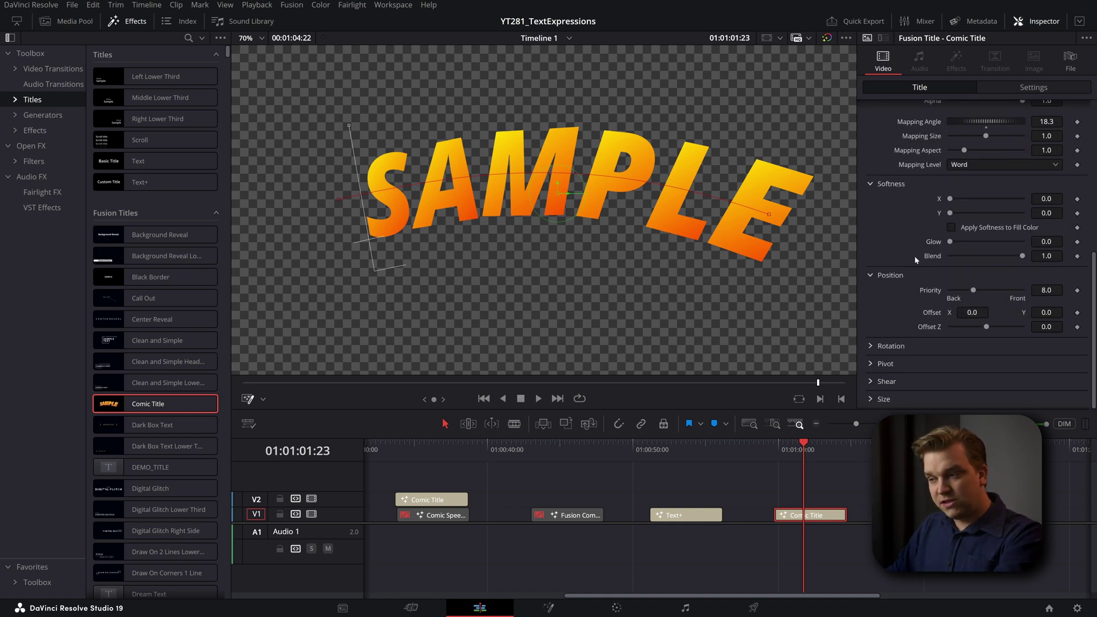
scroll(914, 255, up, 6)
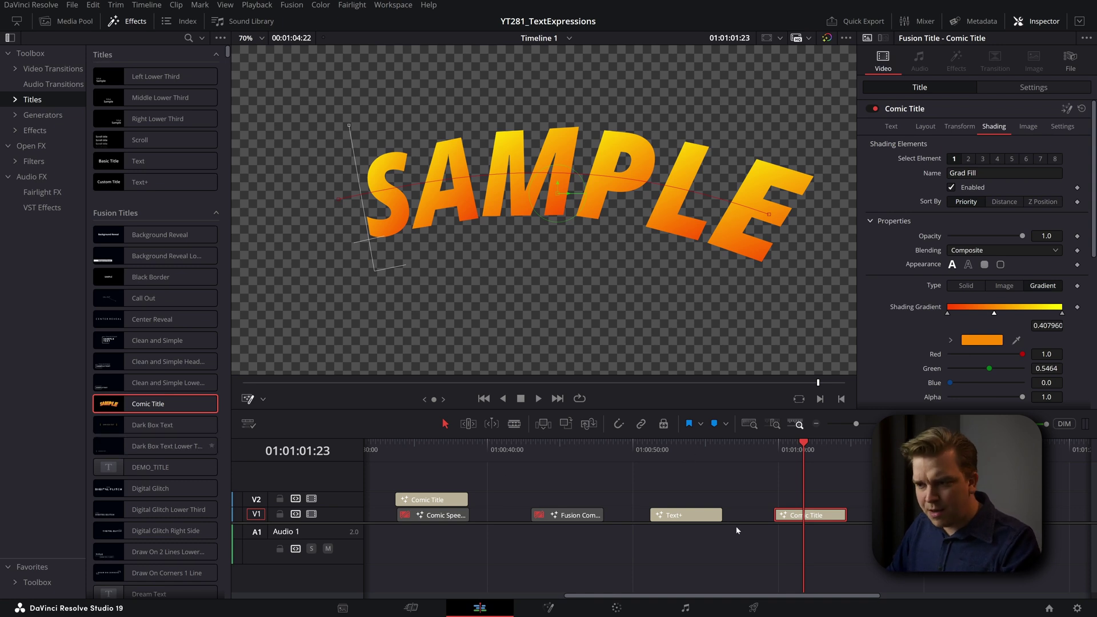
Show the shading elements of the Text+ "Subscribe" clip with the playhead at 01:00:53:12.
click(682, 450)
click(691, 515)
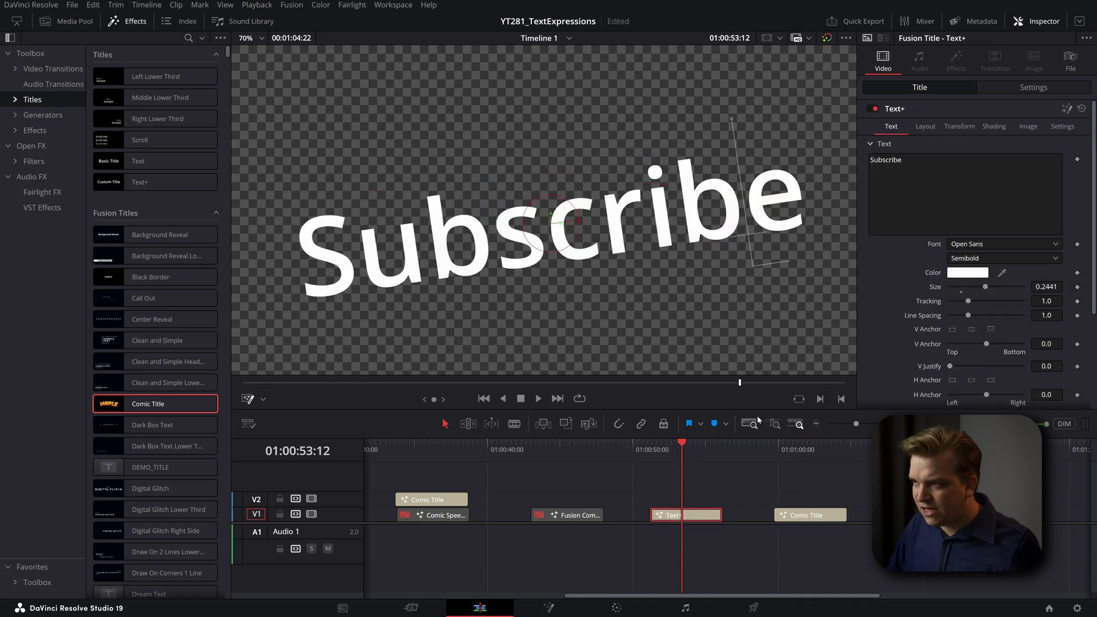
click(994, 126)
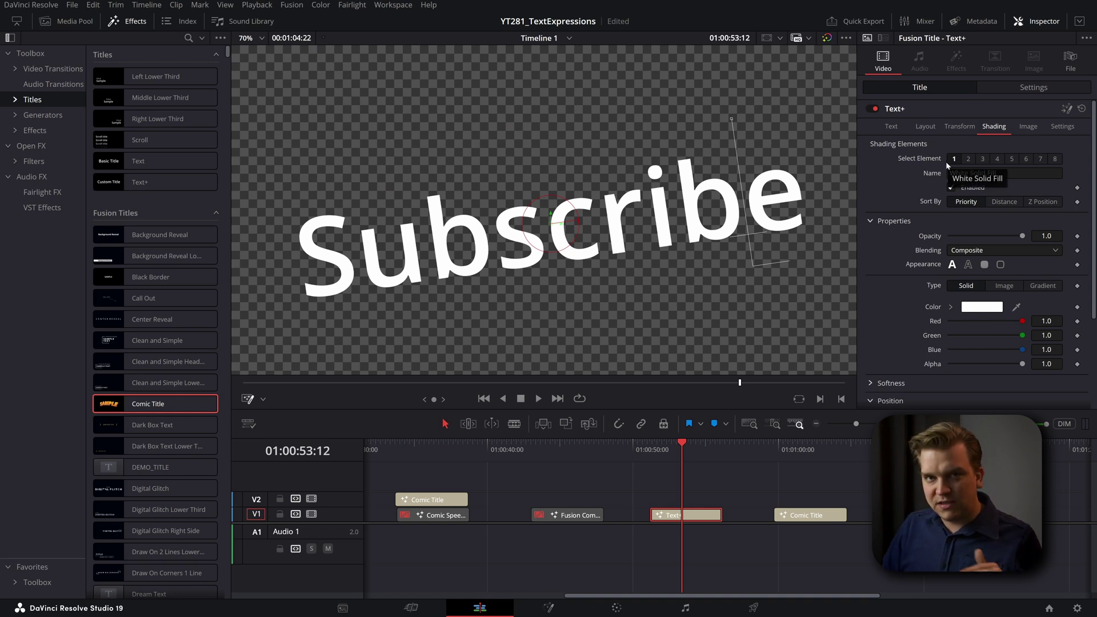
Try toggling shading element 7 of the "Subscribe" text and undo the change.
click(1040, 160)
click(965, 190)
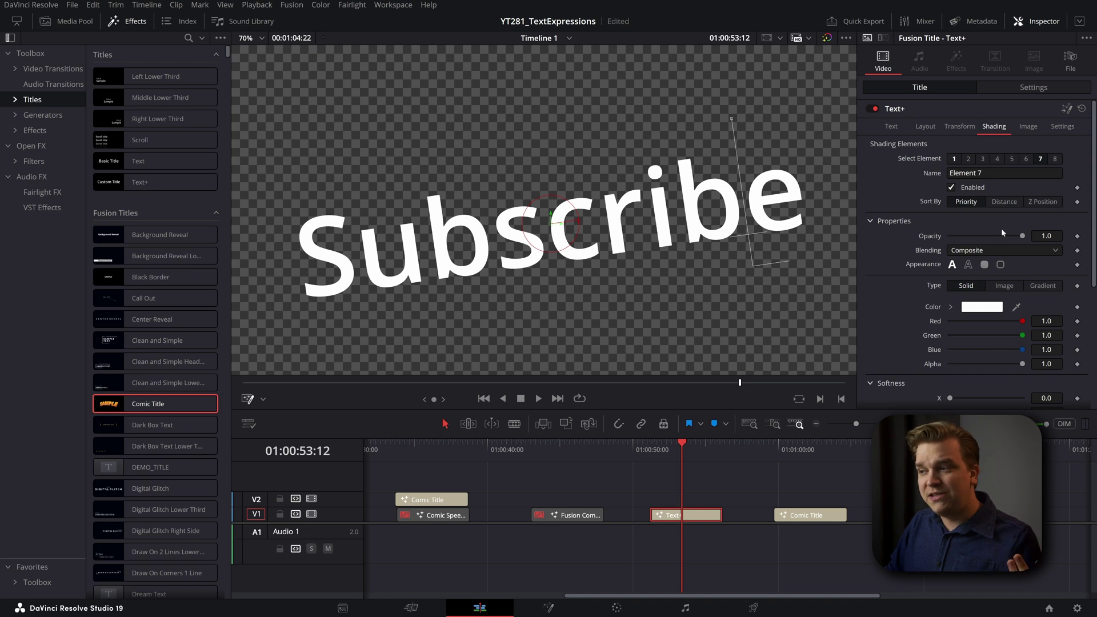
click(952, 188)
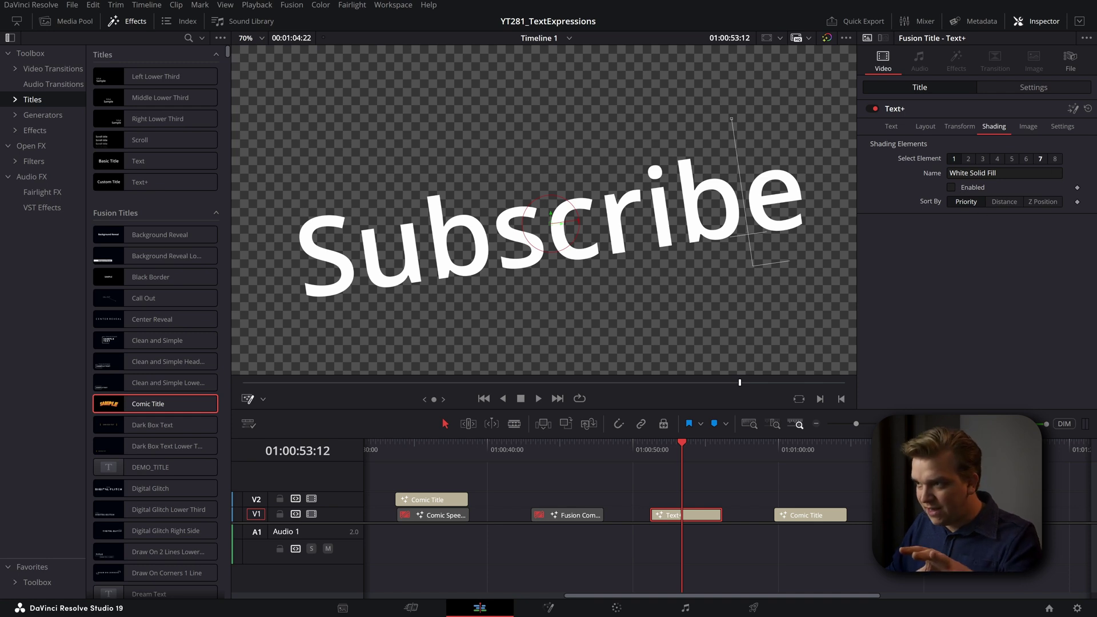
key(ctrl+z)
key(ctrl+z)
key(ctrl+z)
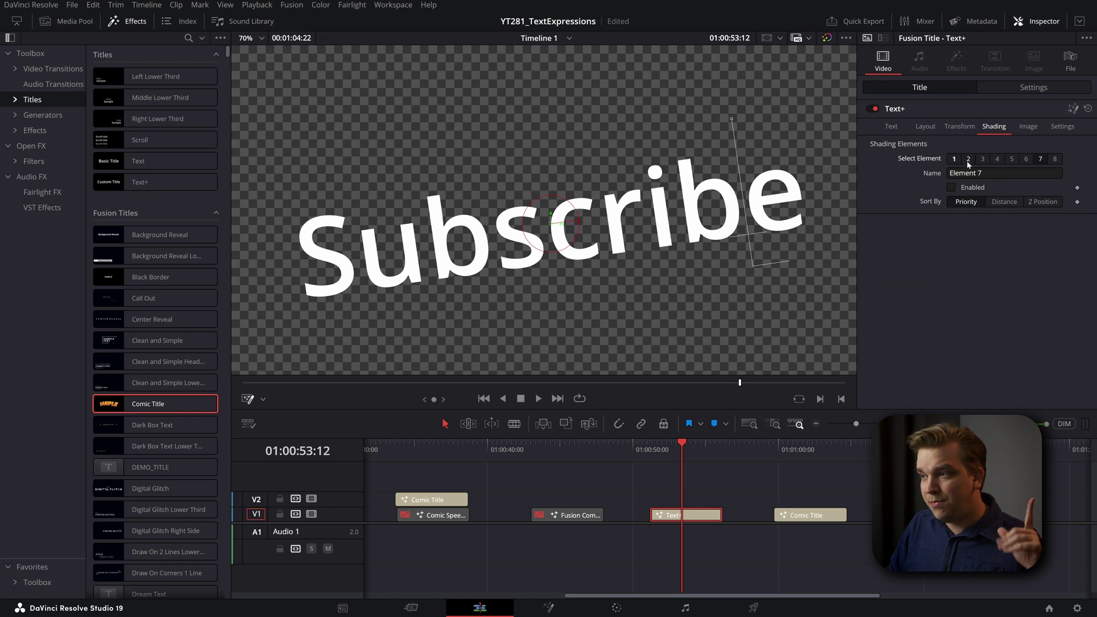
Enable shading element 2 (Red Outline) on the "Subscribe" text.
key(ctrl+z)
click(965, 189)
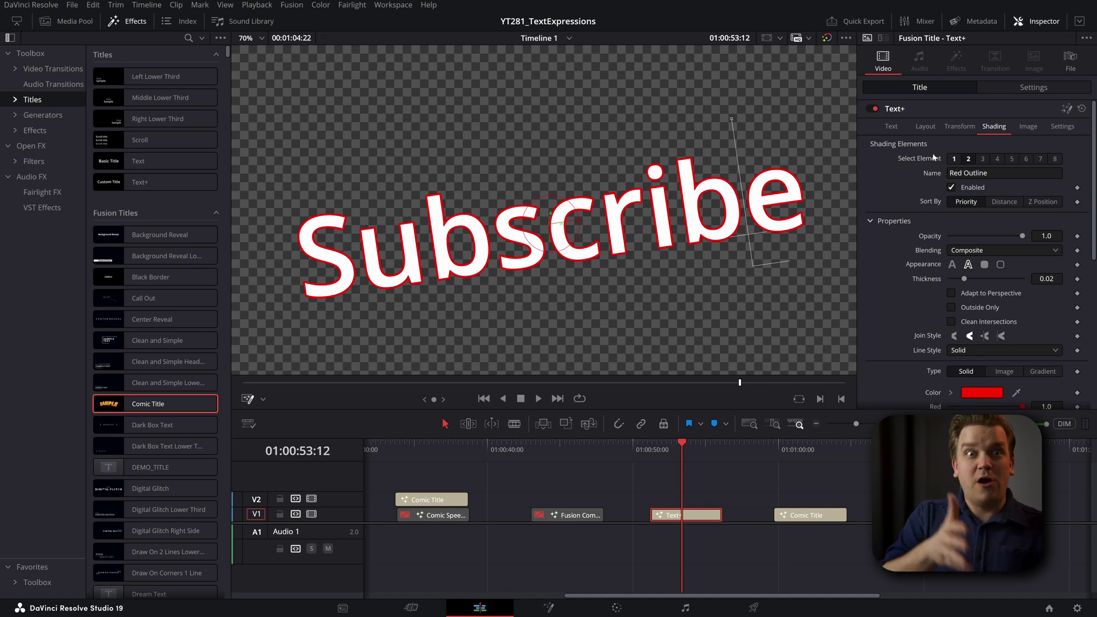
Select the Comic Title clip on V1 with the playhead at 01:01:02:01 and enable its shading element 2 (Shadow Line).
click(808, 444)
click(802, 518)
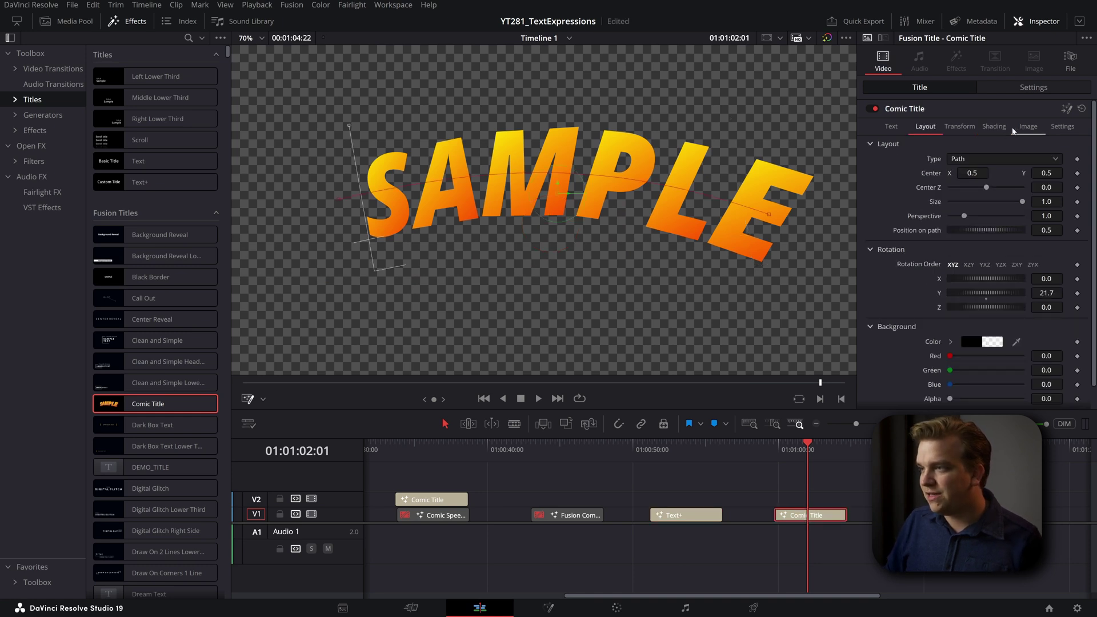
click(968, 159)
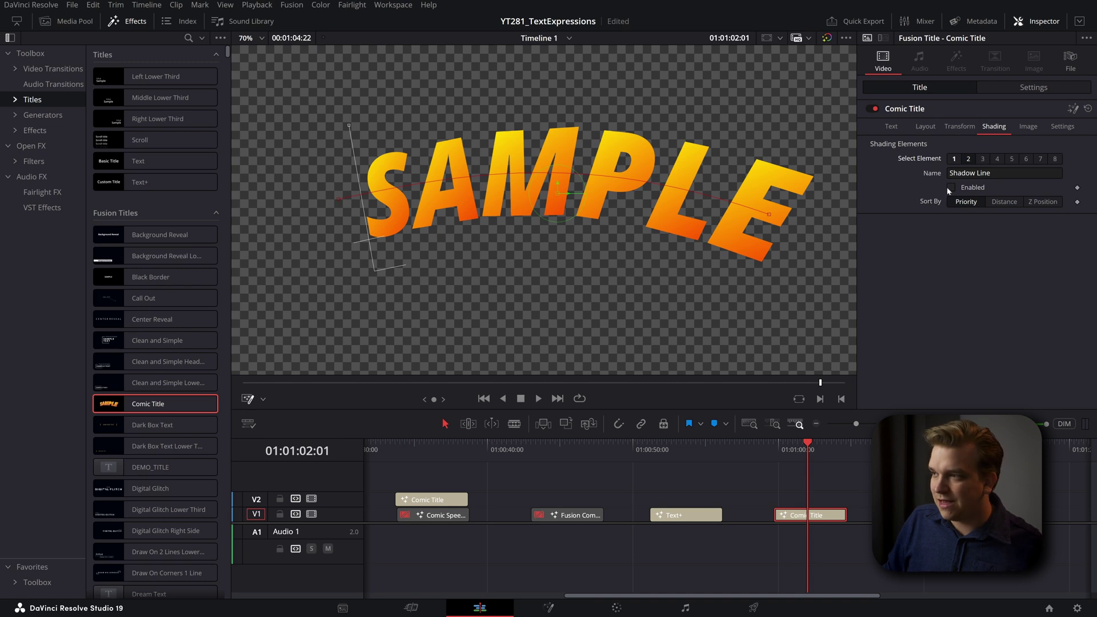
click(952, 188)
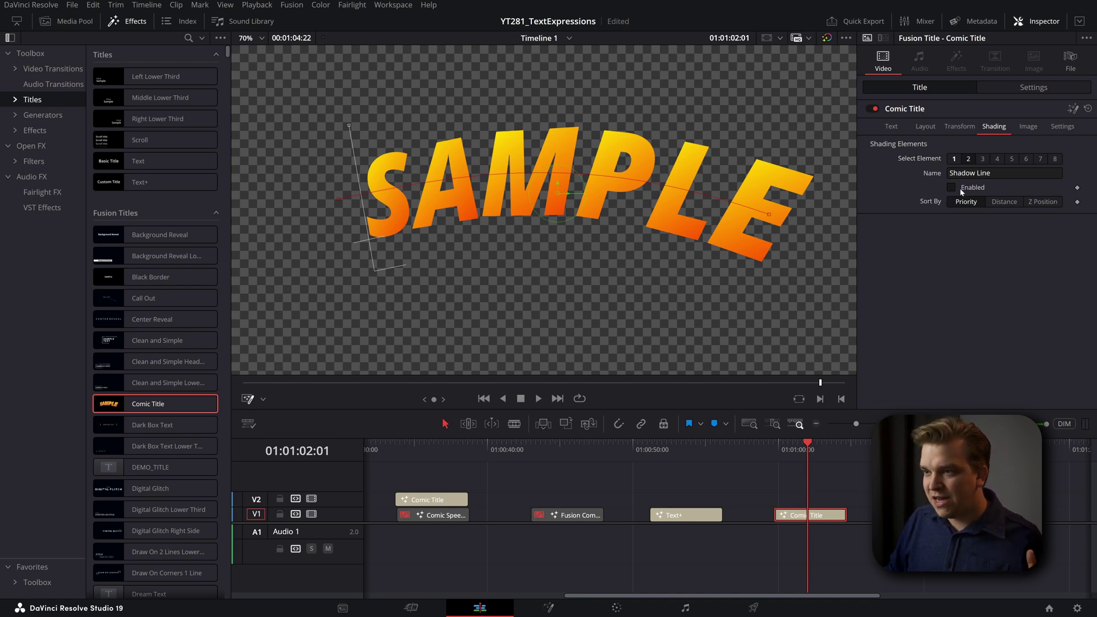
scroll(719, 261, up, 5)
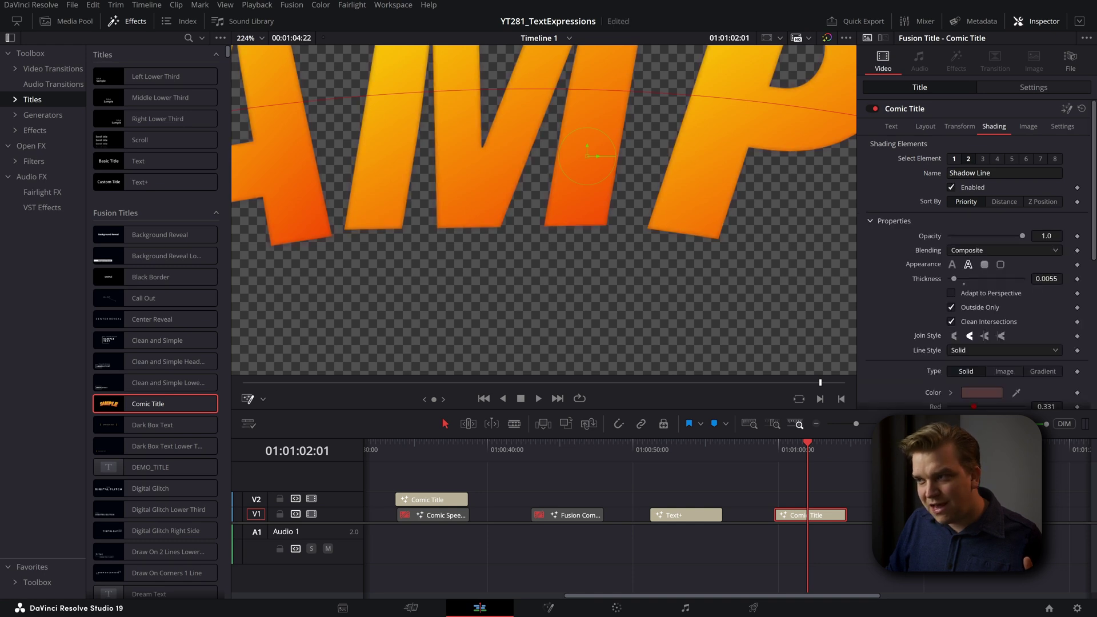
click(952, 188)
click(952, 188)
Enable shading elements 3 (Depth), 4 (Outline_01) and 5 (Outline_02) of the Comic Title.
click(983, 160)
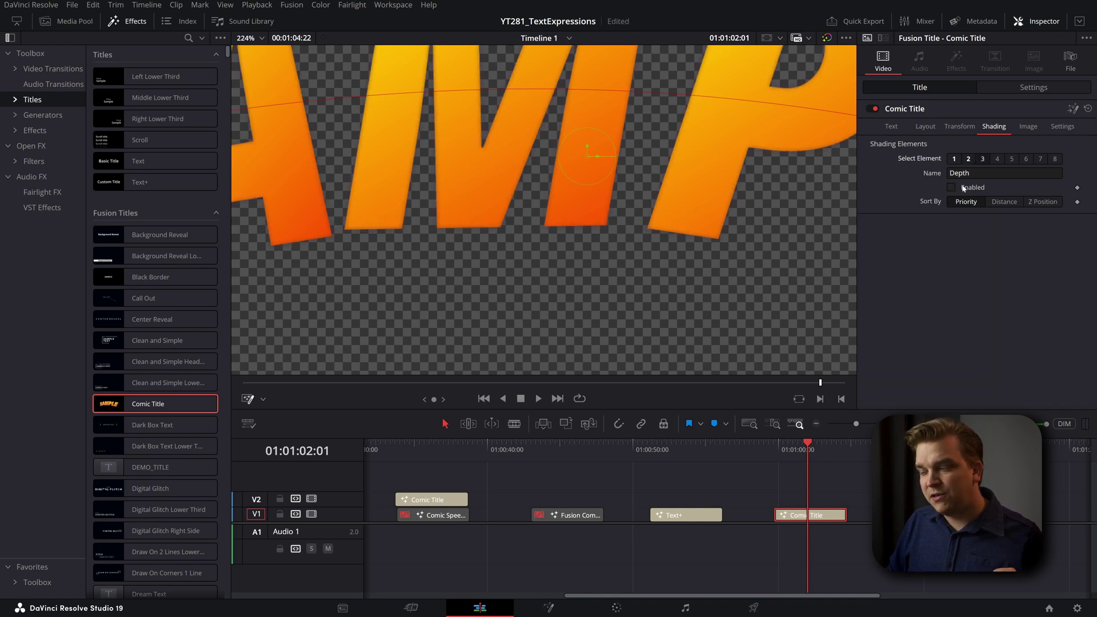
click(962, 189)
scroll(556, 246, up, 4)
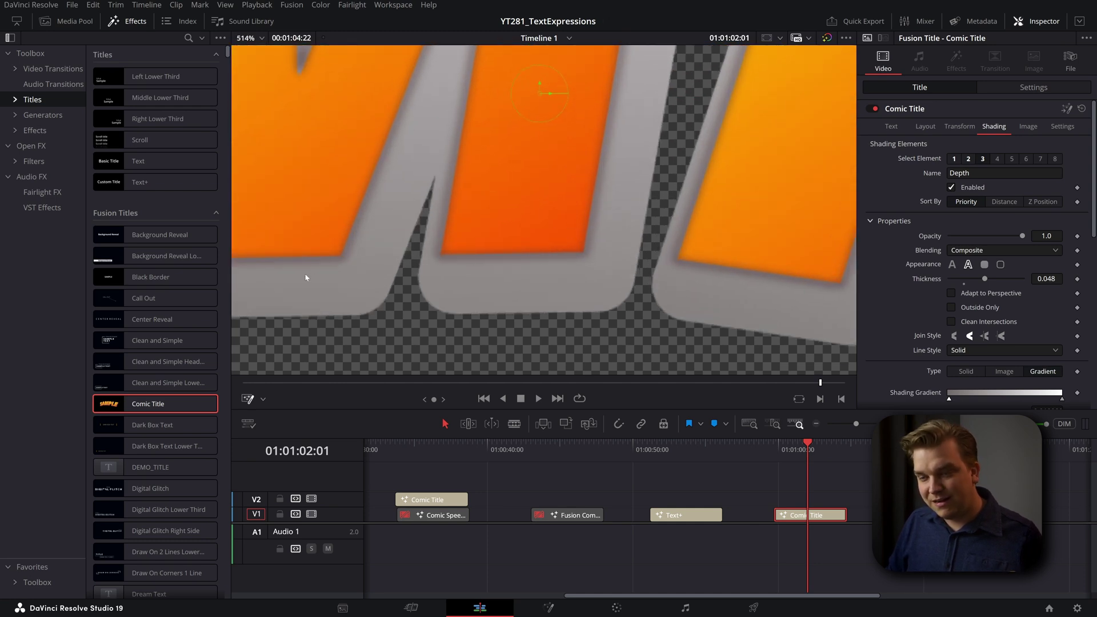
click(968, 160)
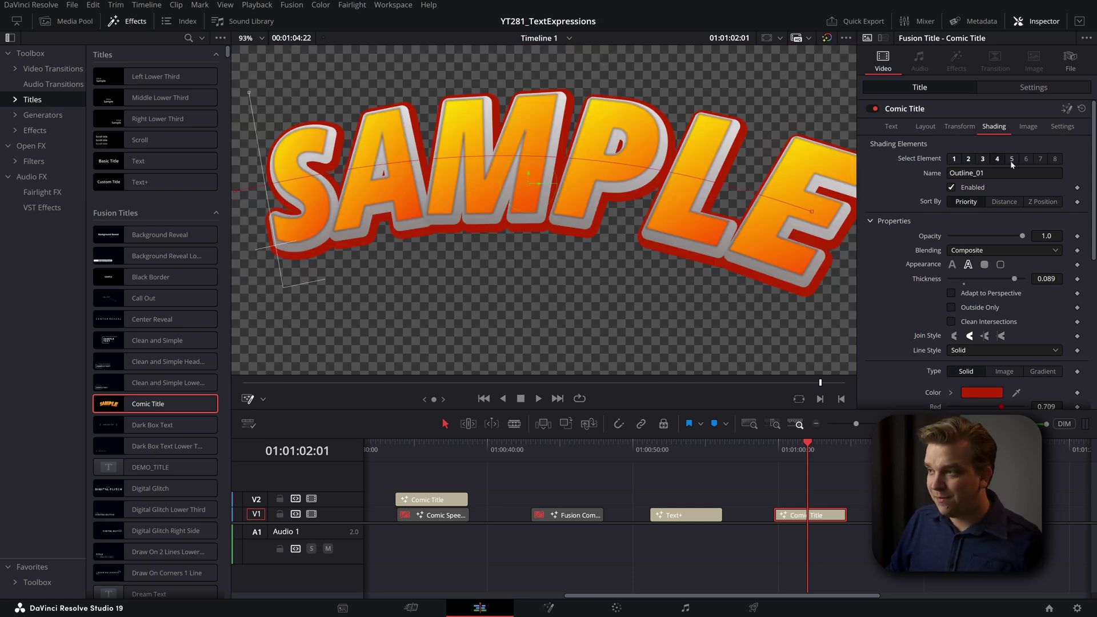
click(1011, 160)
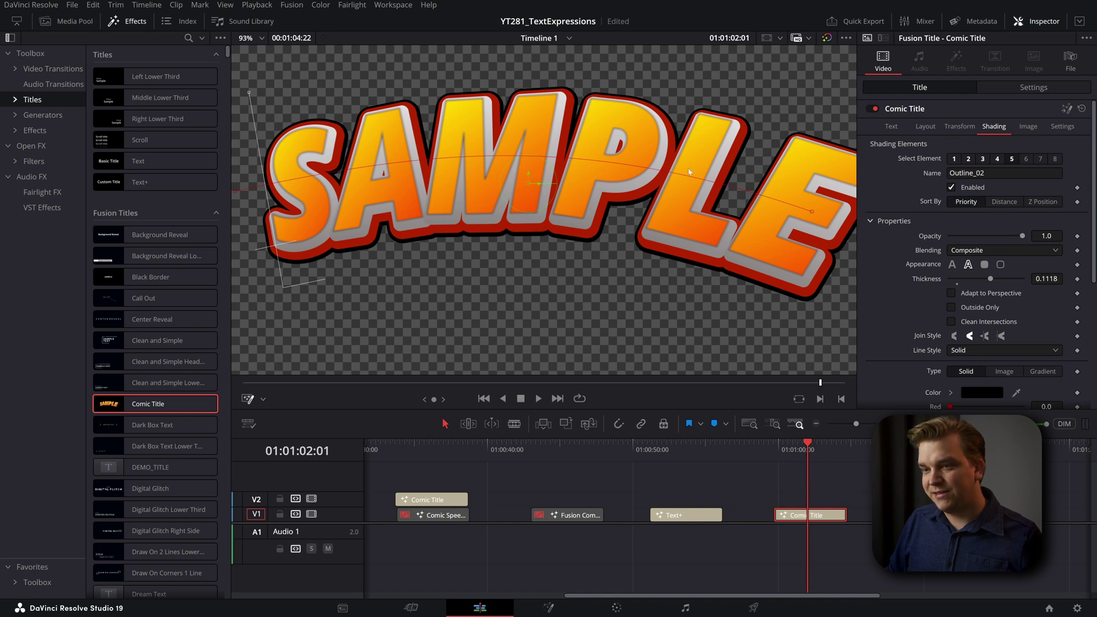
Enable shading element 6 (Shadow line 2) and toggle it off and on to compare its effect.
click(1027, 158)
click(961, 190)
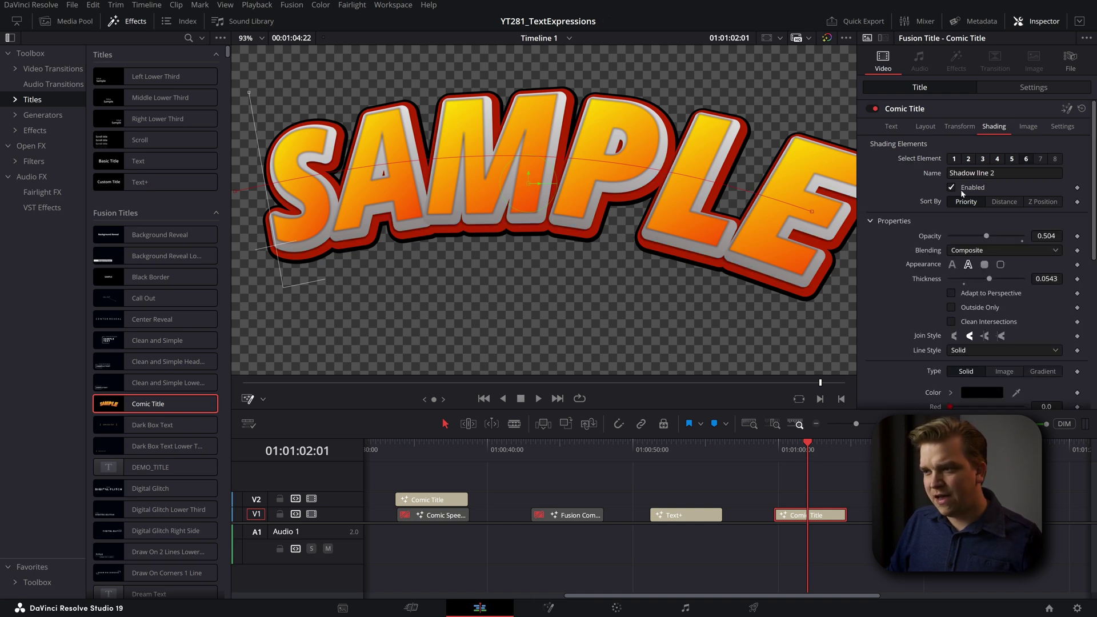
click(961, 190)
click(963, 190)
scroll(583, 267, up, 5)
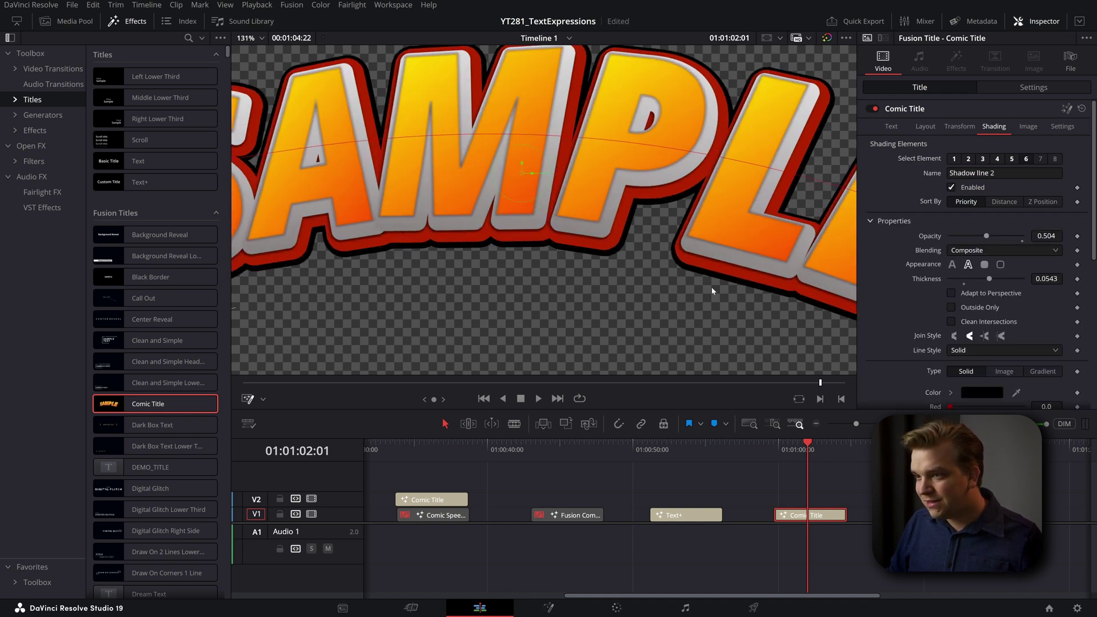
Try enabling shading element 7 of the Comic Title and switch it back off.
click(1039, 159)
scroll(594, 231, down, 3)
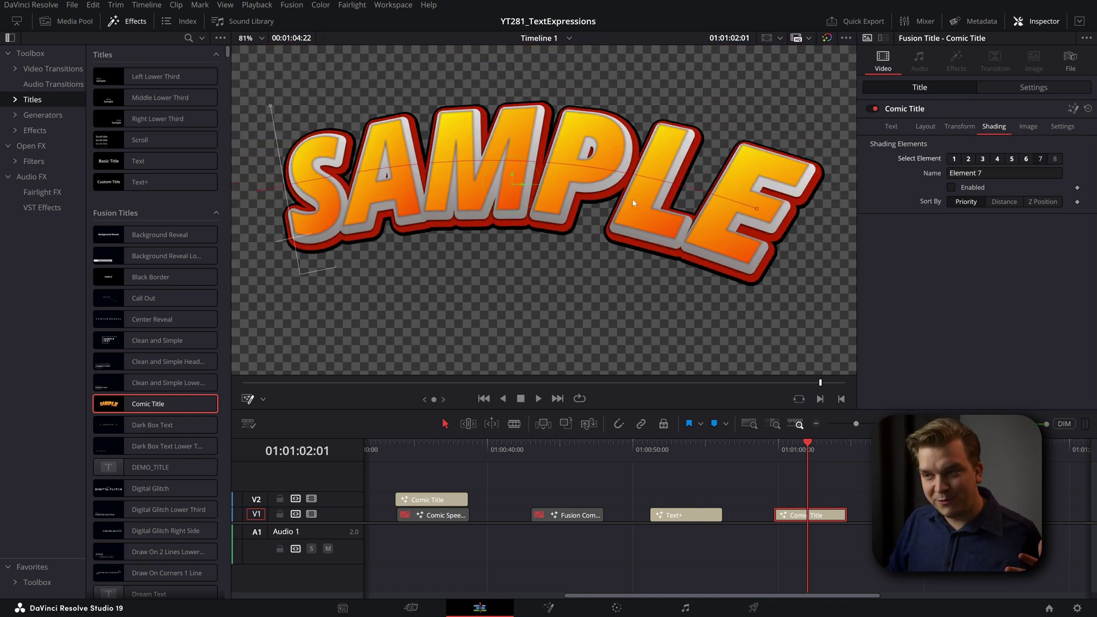
drag(613, 235, 649, 231)
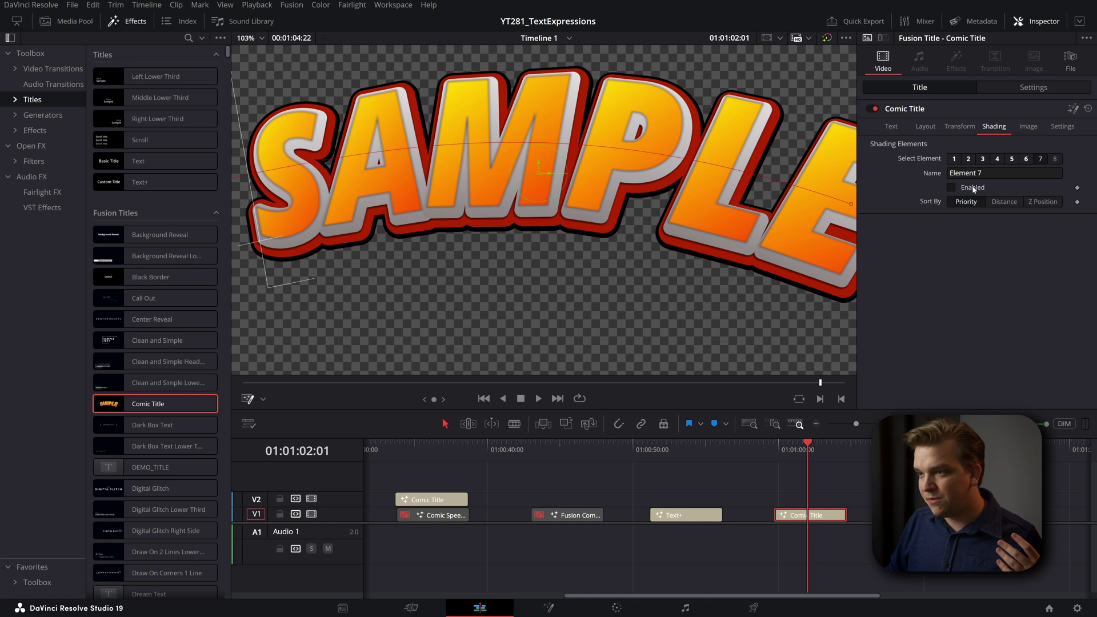
click(974, 189)
click(974, 189)
scroll(725, 246, down, 2)
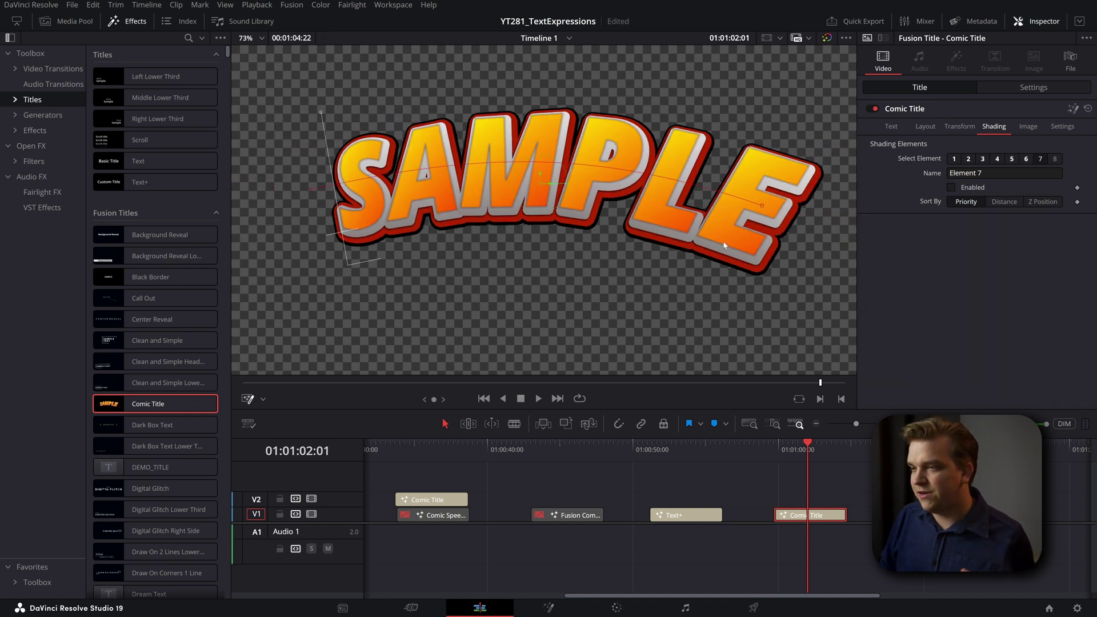
scroll(588, 248, up, 1)
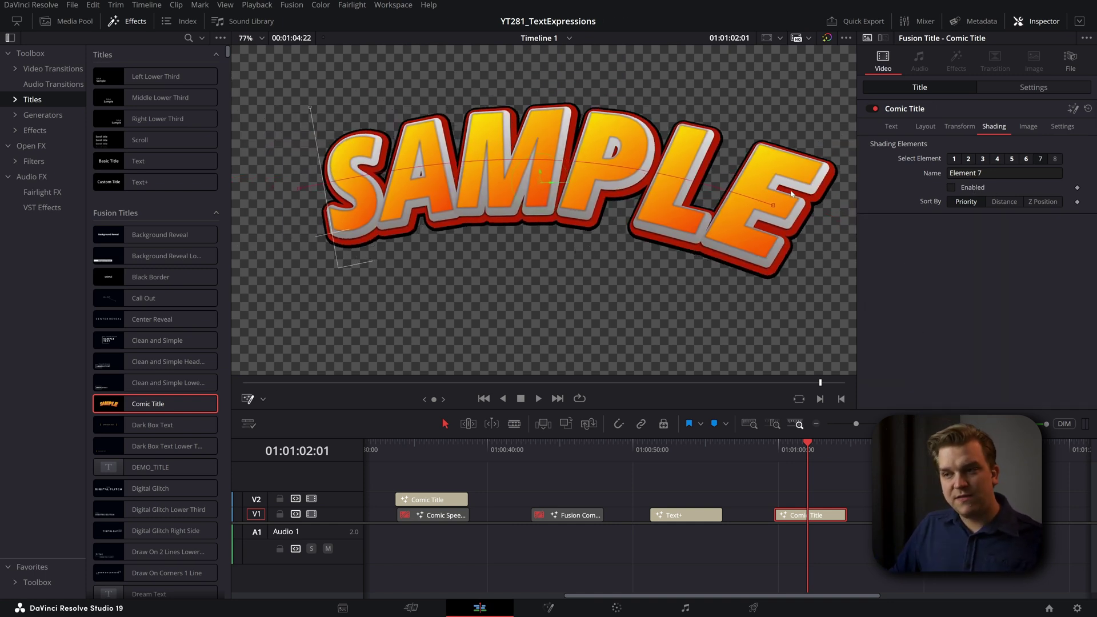
Disable shading elements 6 (Shadow line 2), 5 (Outline_02) and 4 (Outline_01) of the Comic Title.
click(981, 159)
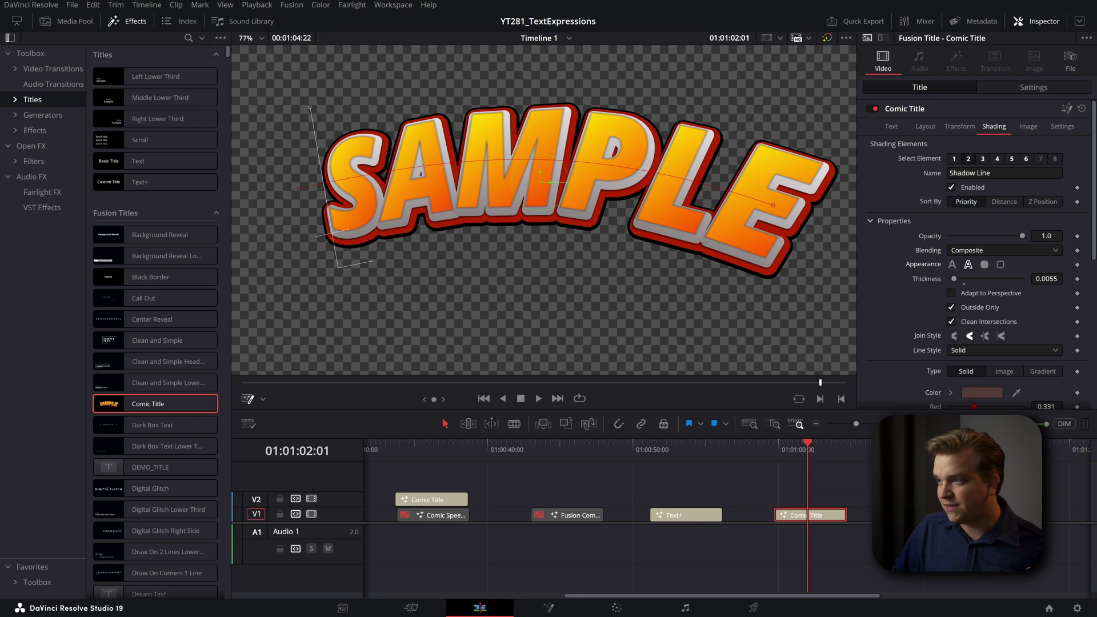
click(998, 159)
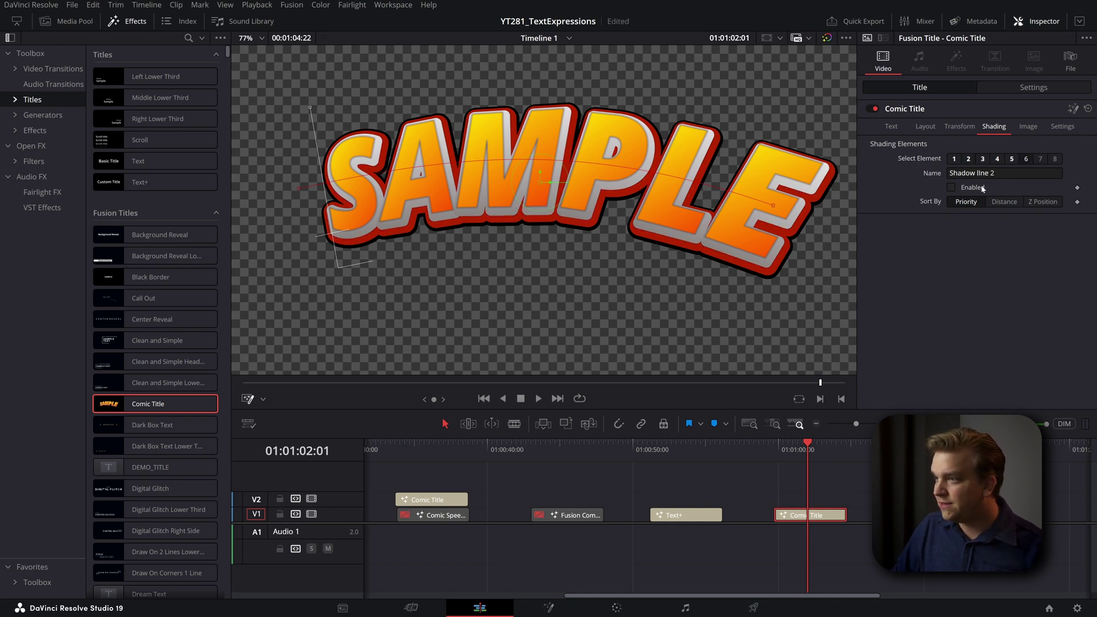
click(1011, 159)
click(977, 187)
click(999, 160)
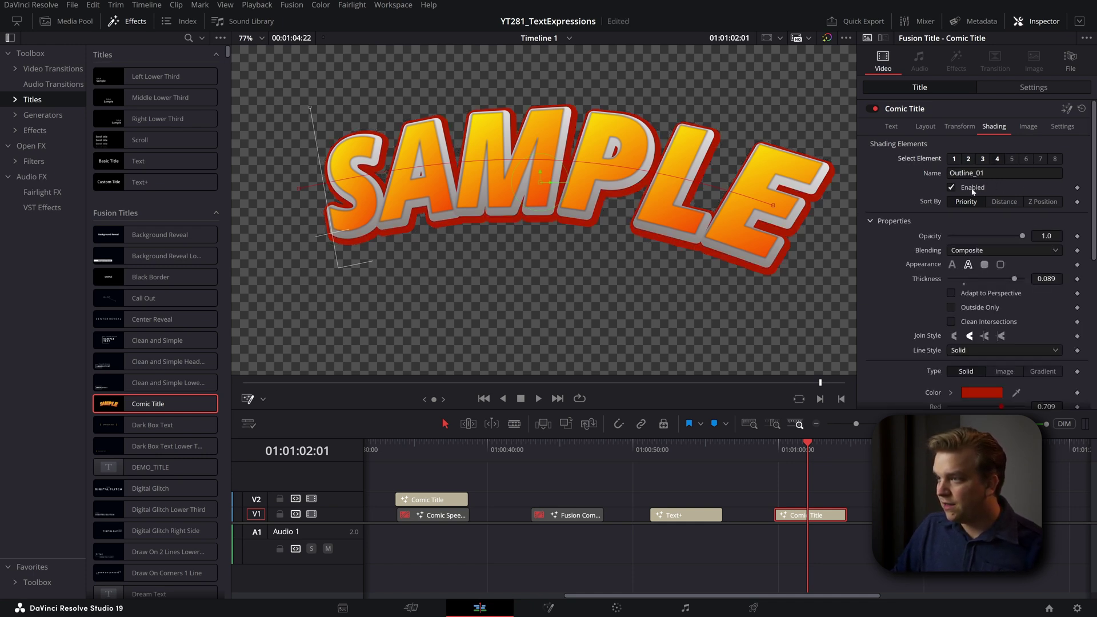
click(974, 188)
Disable shading elements 1 (Grad Fill), 2 (Shadow Line) and 3 (Depth) of the Comic Title.
click(985, 160)
click(973, 188)
click(969, 158)
click(954, 188)
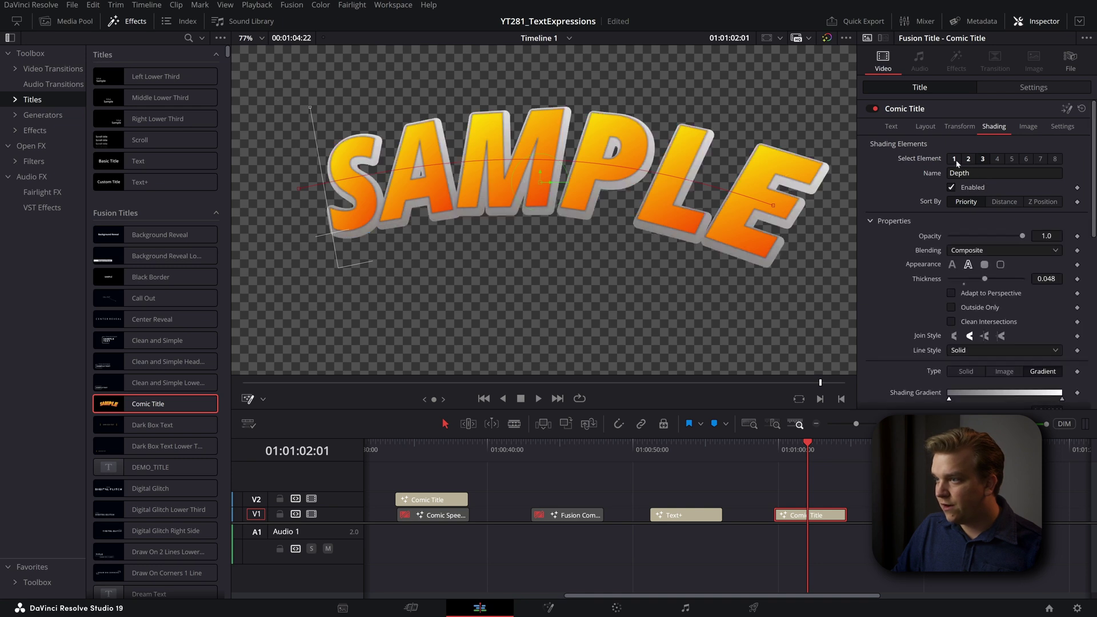
click(955, 159)
click(954, 187)
click(969, 159)
click(951, 187)
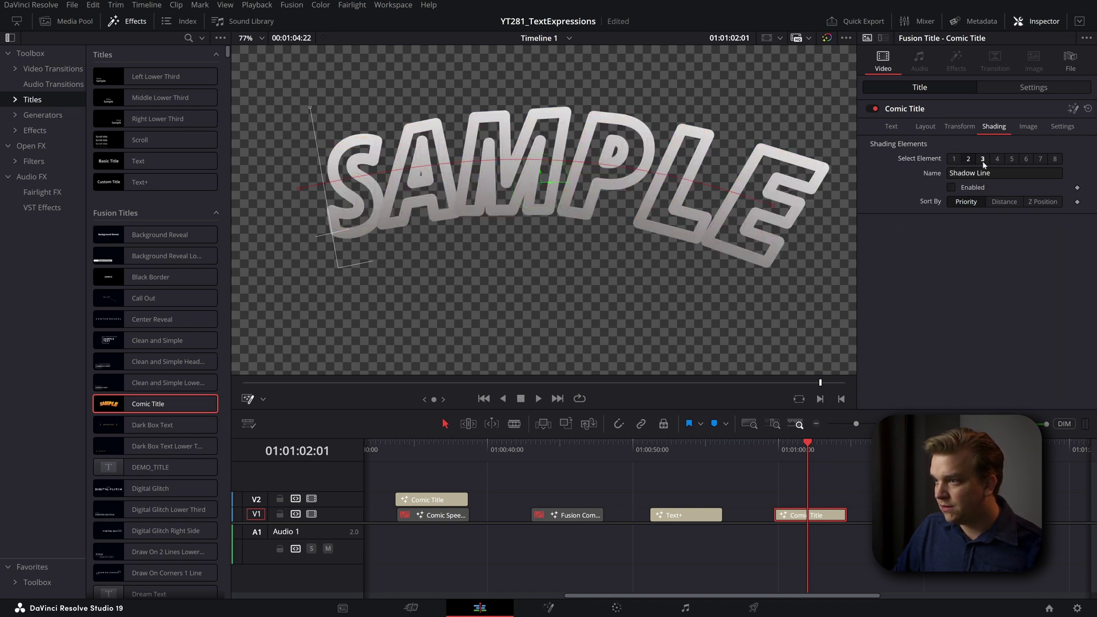
click(983, 159)
click(952, 187)
Enable shading element 7, try the text outline appearance, and set its appearance to a filled border.
click(1040, 159)
click(951, 187)
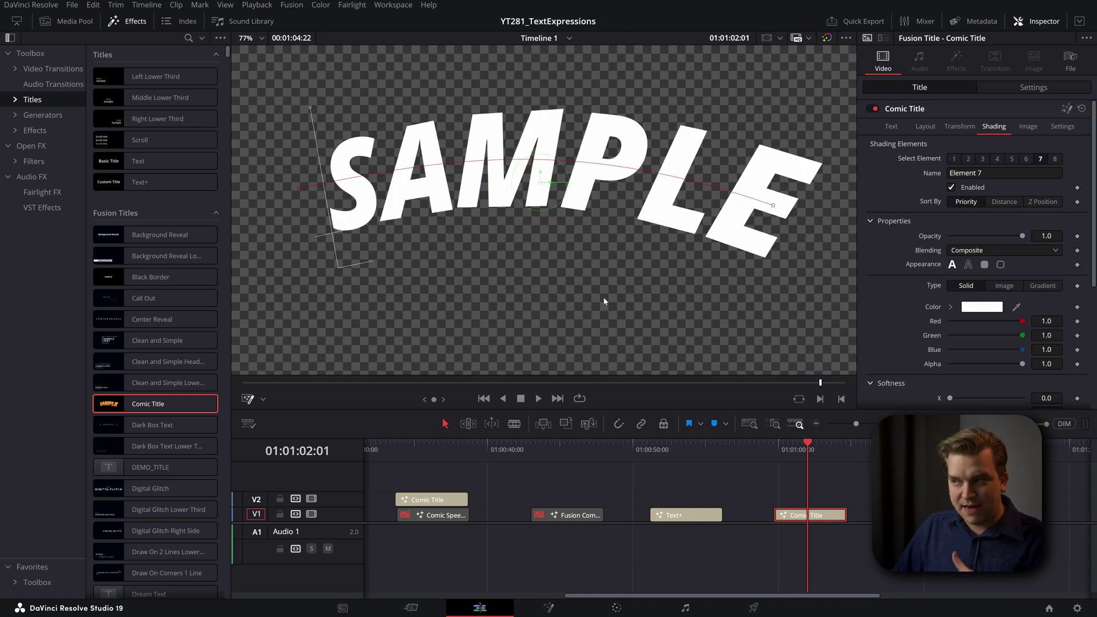
click(968, 265)
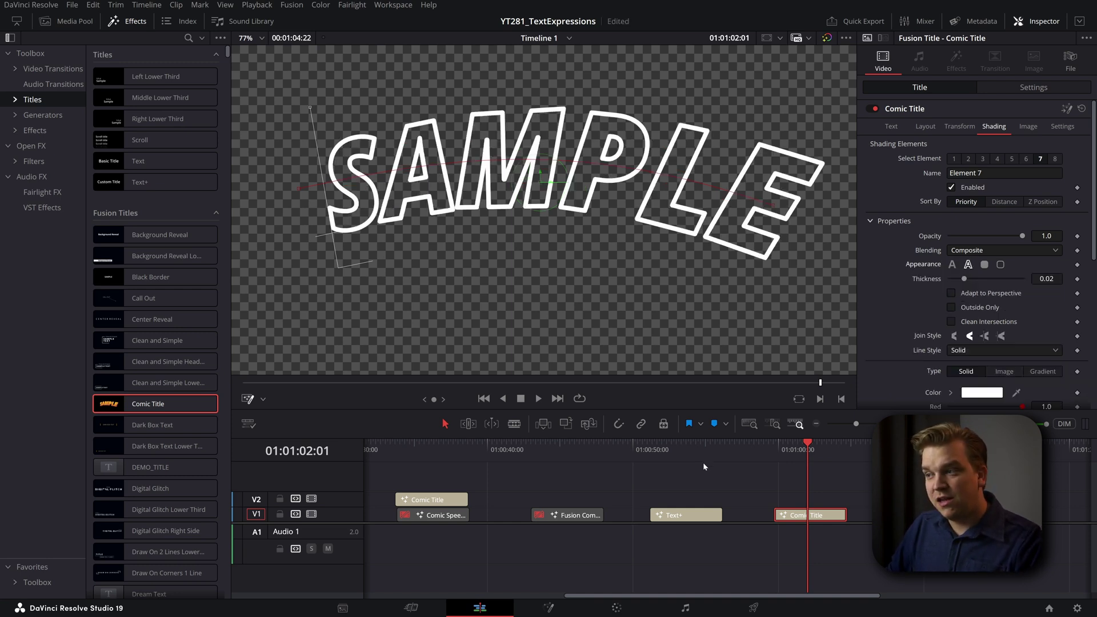
click(985, 264)
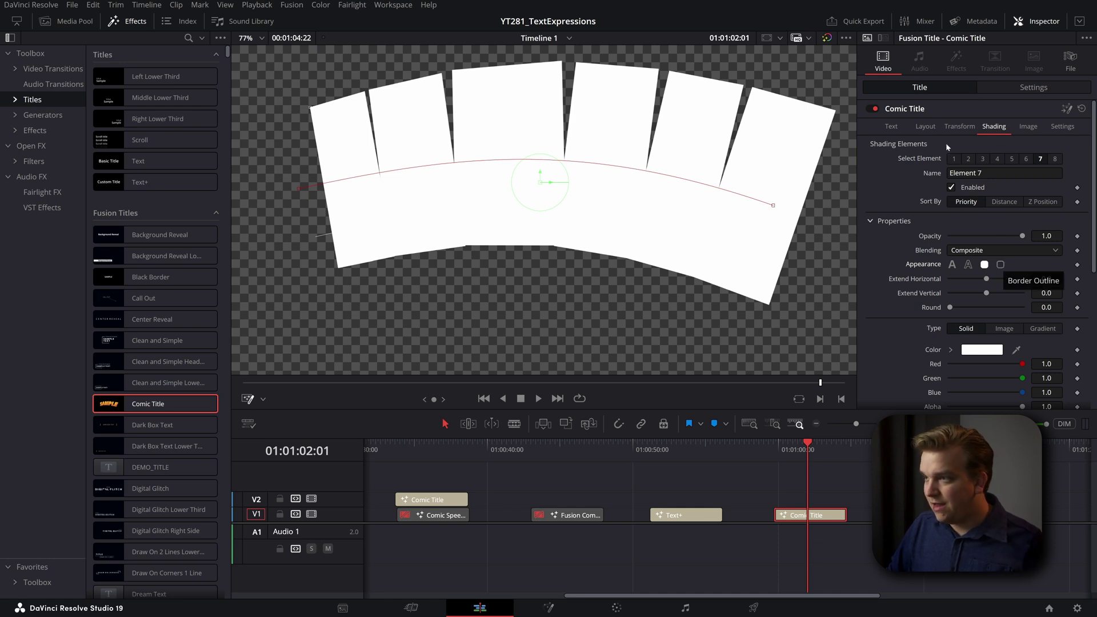
Set the Comic Title's layout type to Point and its Y rotation to 0.
click(926, 129)
click(974, 166)
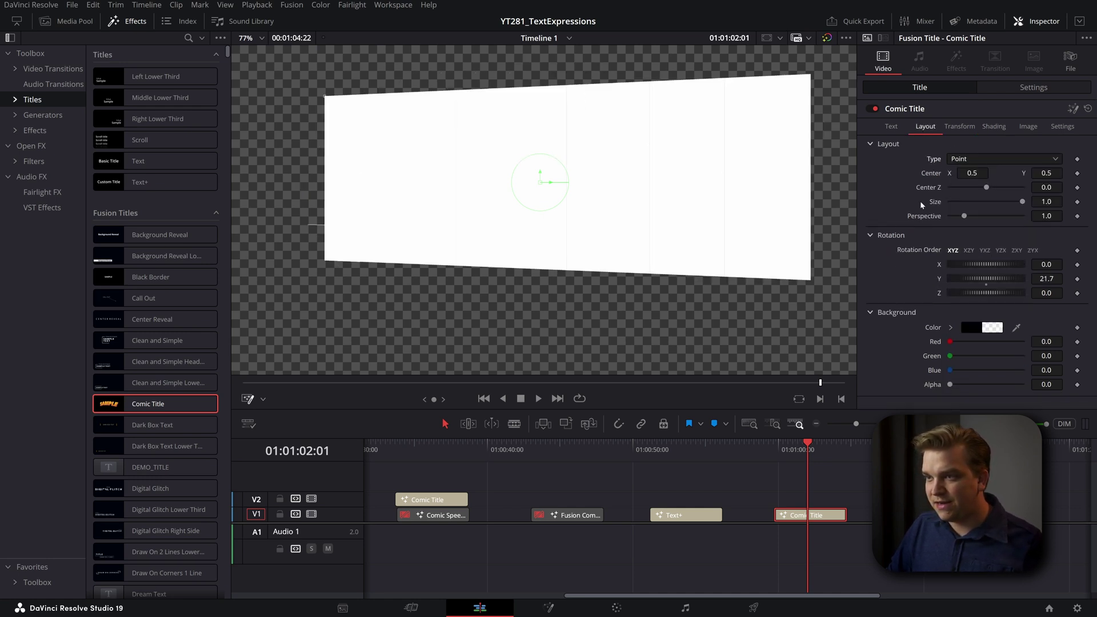
click(961, 173)
double_click(1046, 279)
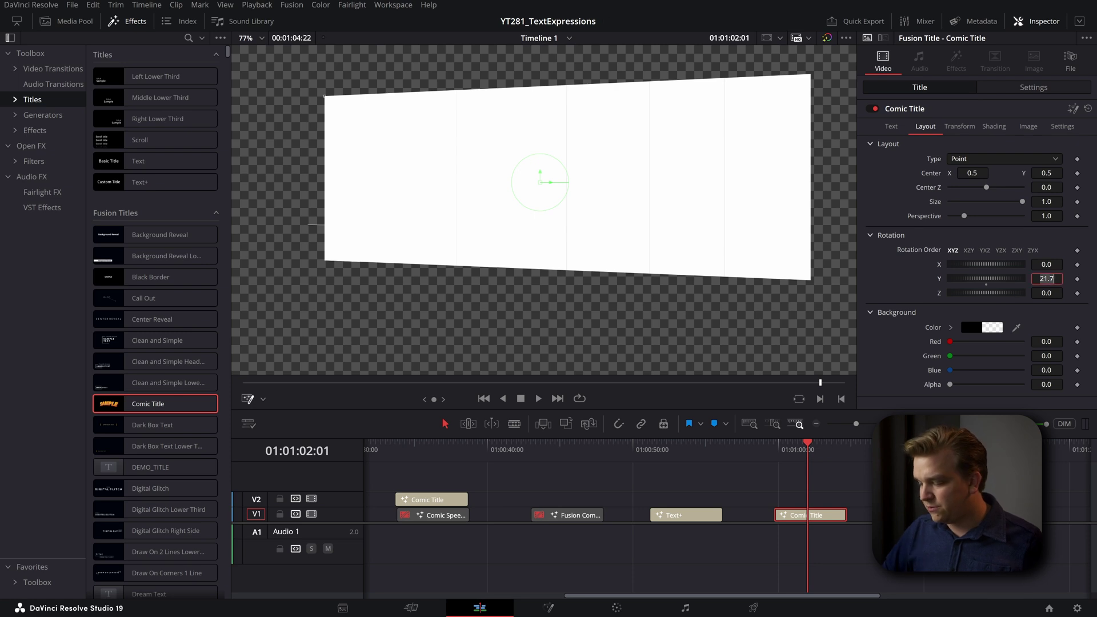
text(0)
key(Tab)
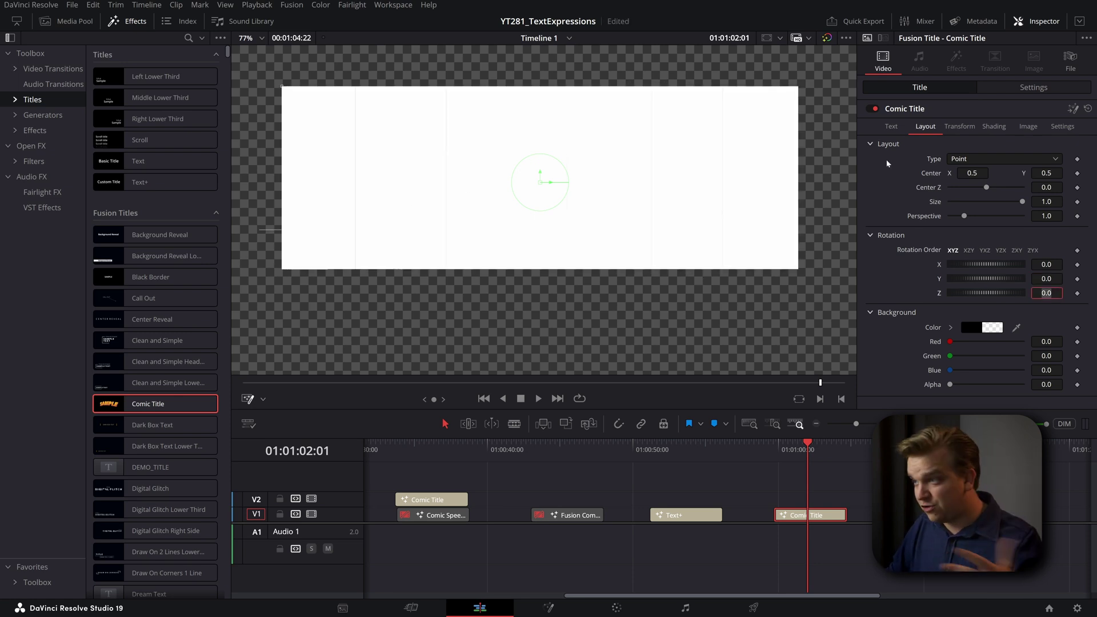
Set shading element 7's Extend Horizontal to -0.18 to separate the character boxes, and switch its appearance to text outline.
click(994, 127)
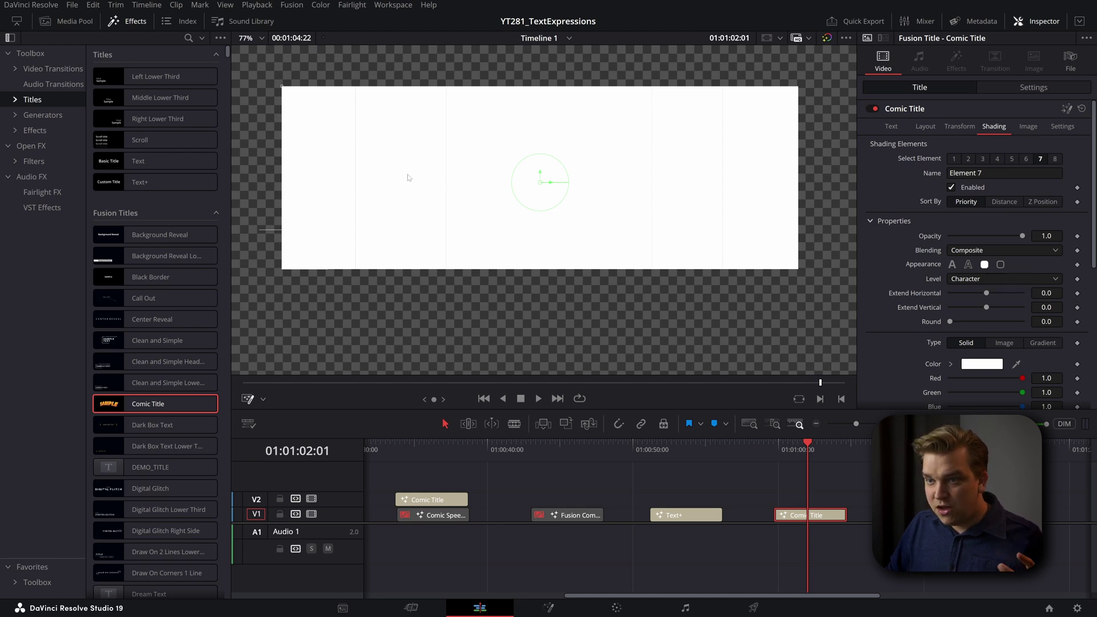
scroll(345, 170, up, 5)
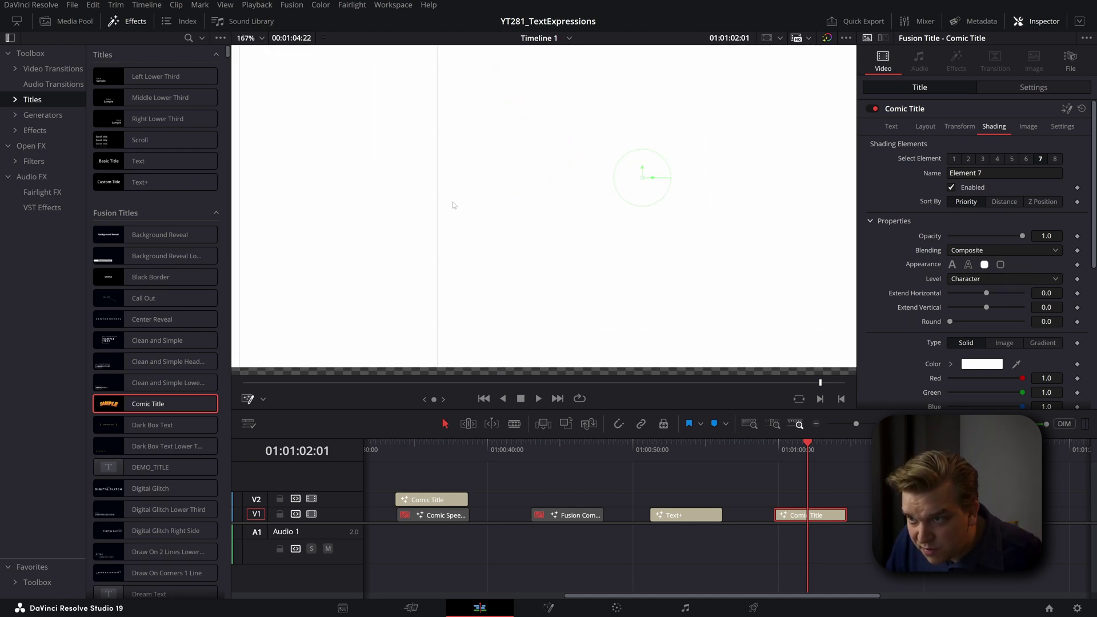
scroll(423, 225, down, 3)
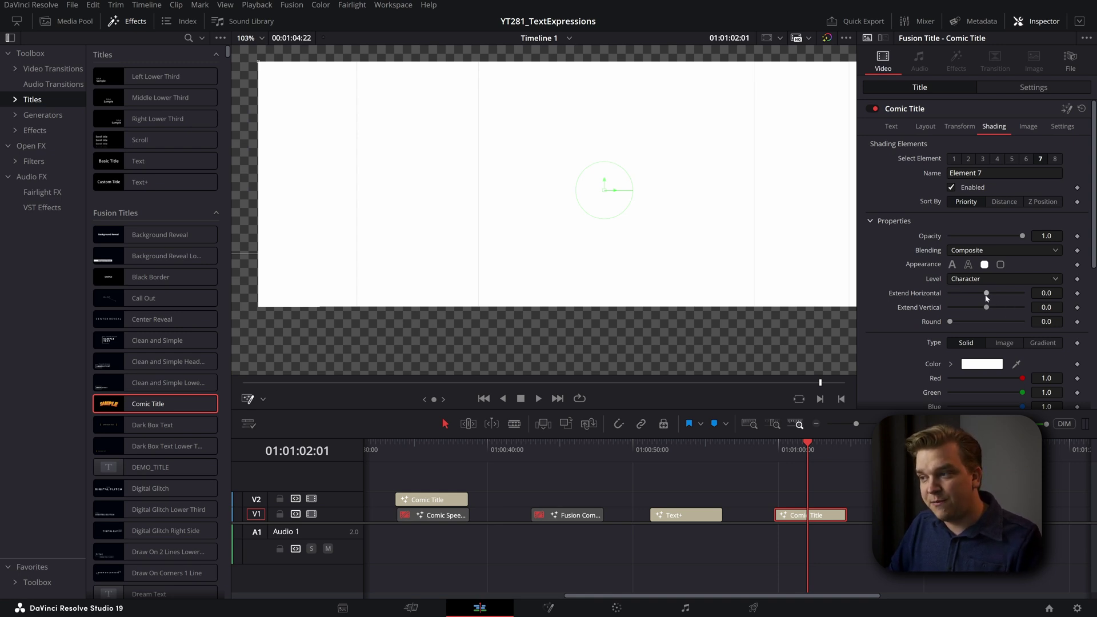
drag(986, 294, 973, 294)
scroll(648, 193, down, 3)
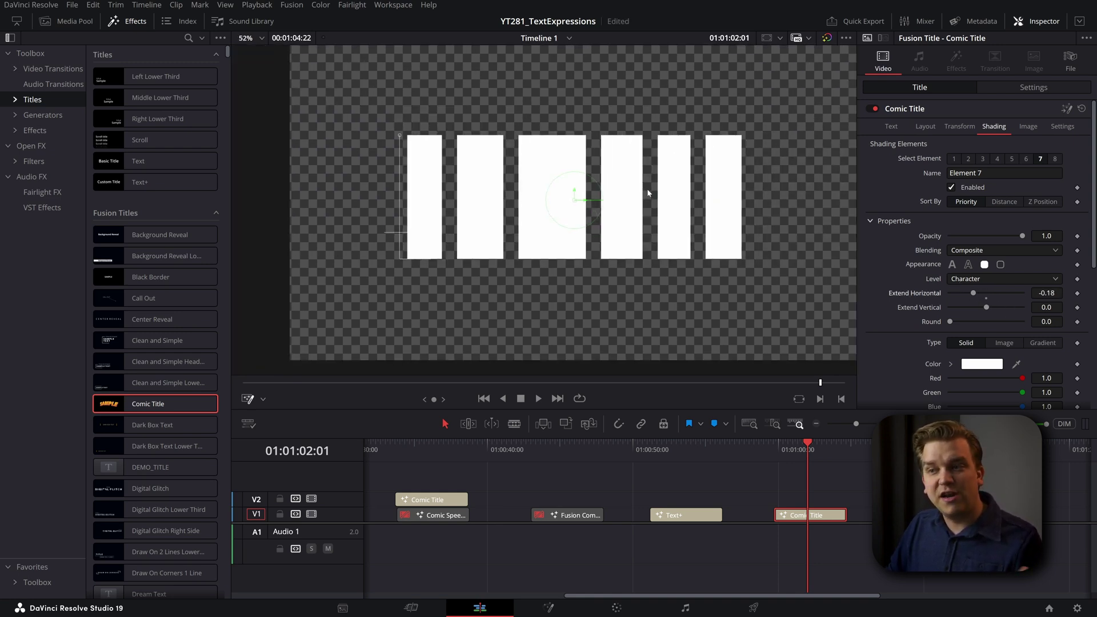
scroll(648, 193, up, 2)
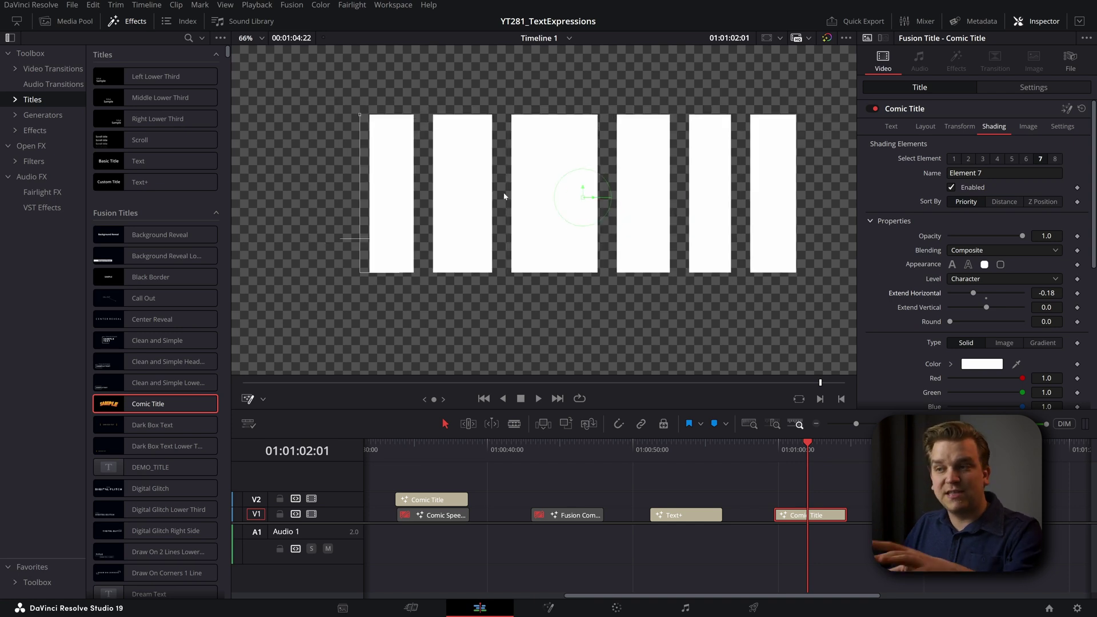
click(968, 265)
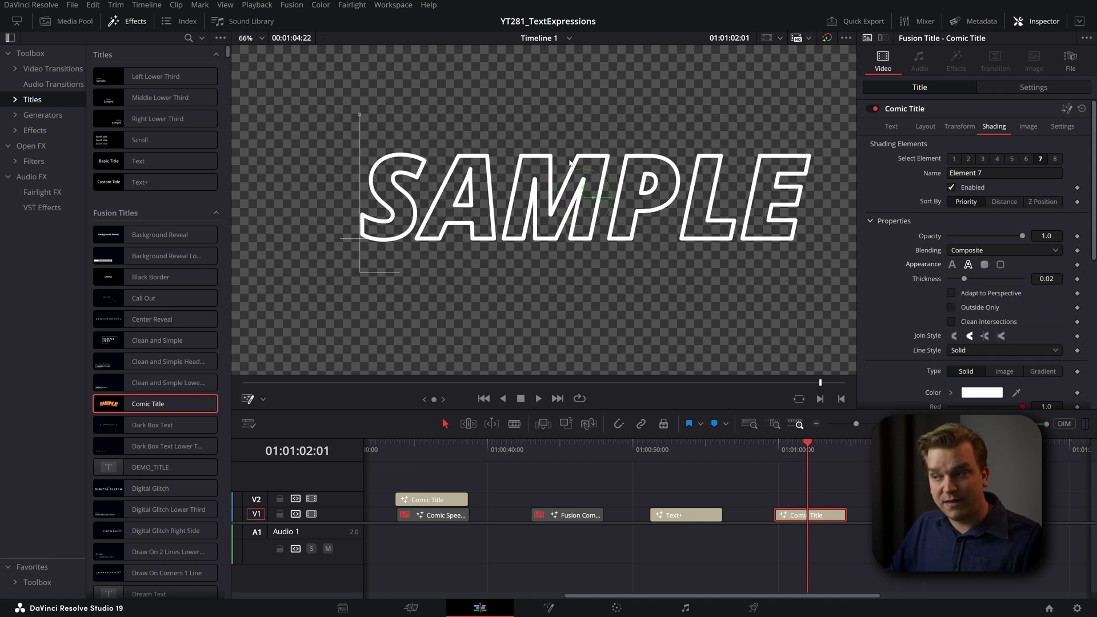
Switch shading element 7's appearance to a filled border, try the Word level, and set its level to Text.
click(984, 265)
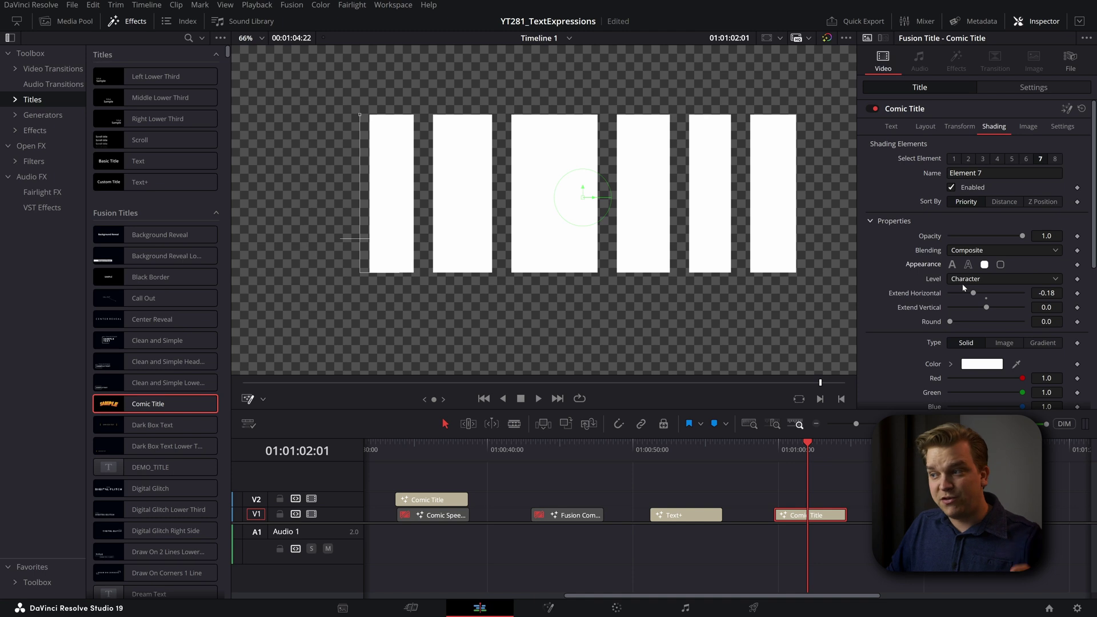
click(963, 280)
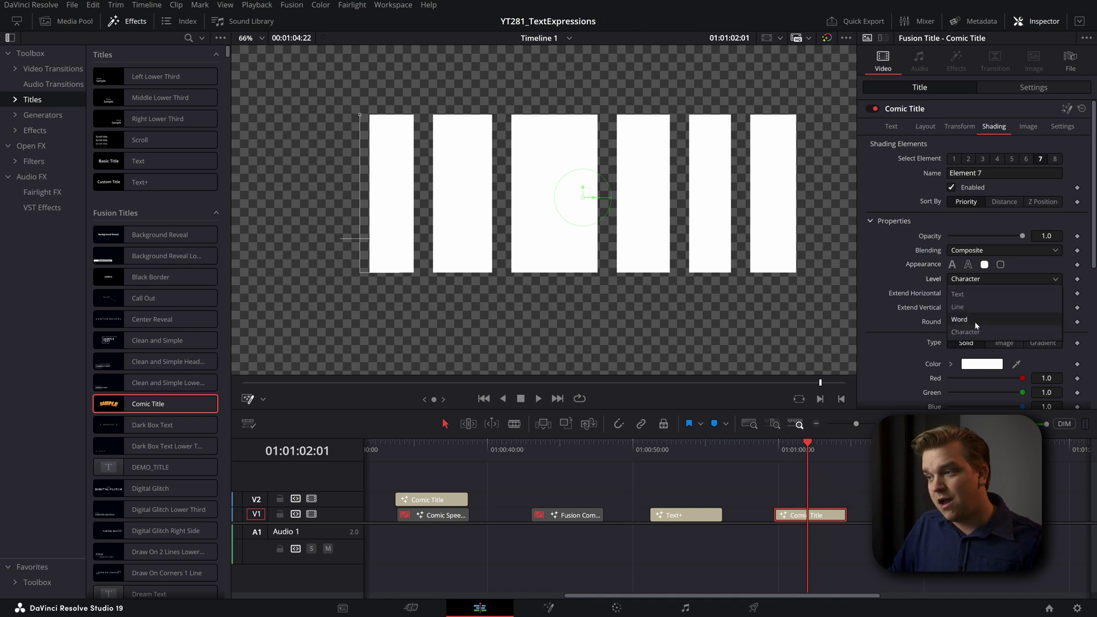
click(970, 317)
click(971, 280)
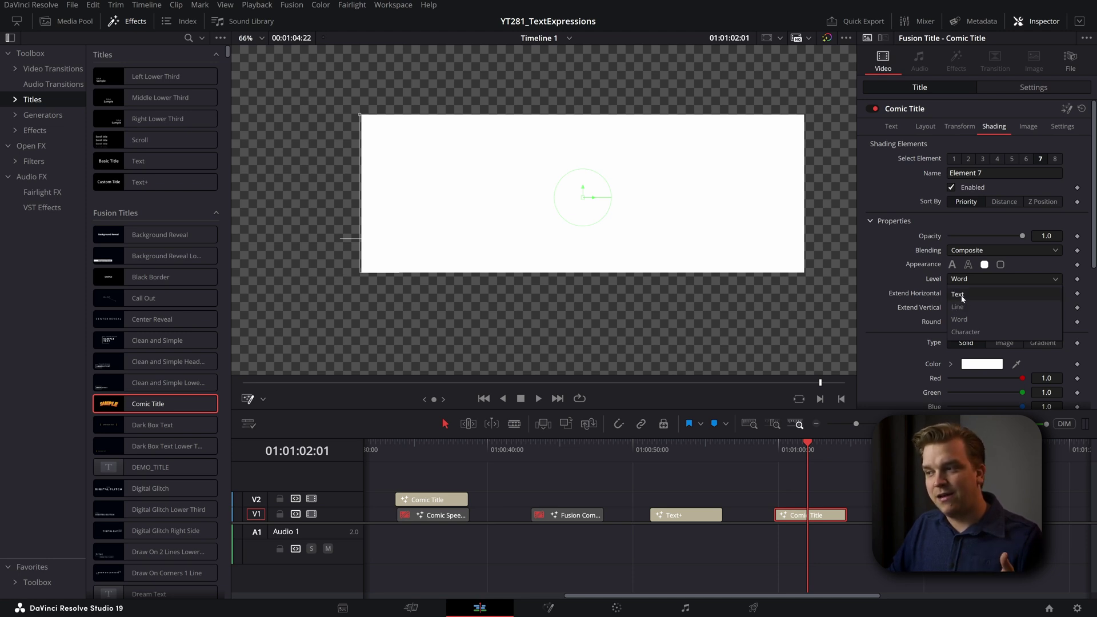
click(961, 295)
scroll(569, 240, down, 3)
scroll(562, 236, up, 1)
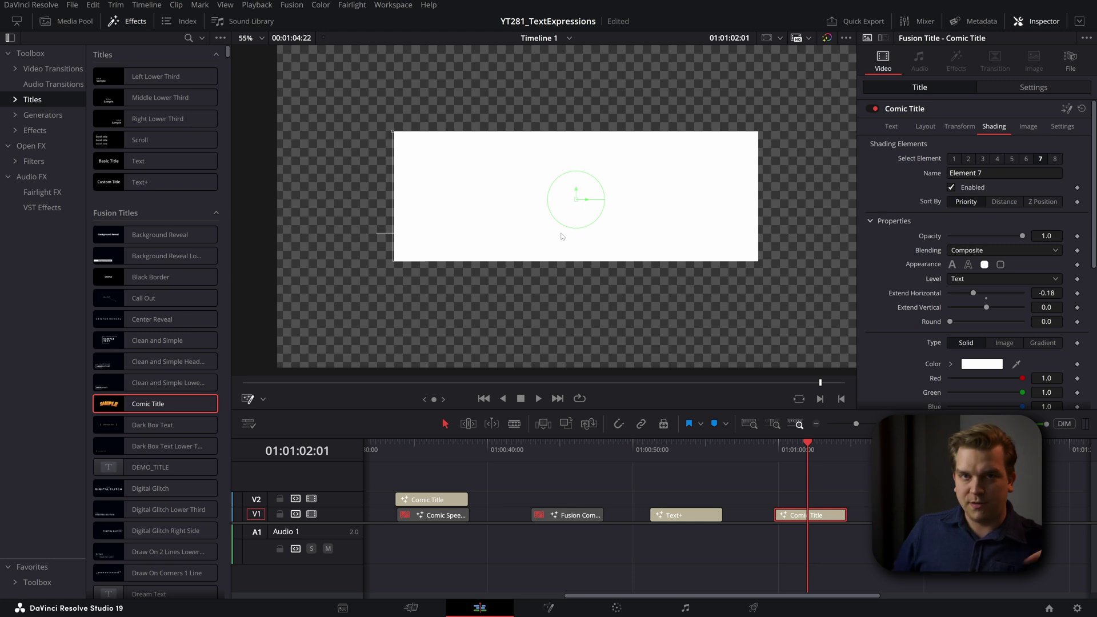
Set element 7's appearance to a border outline and compare the Word and Character levels before returning to Text.
click(1001, 265)
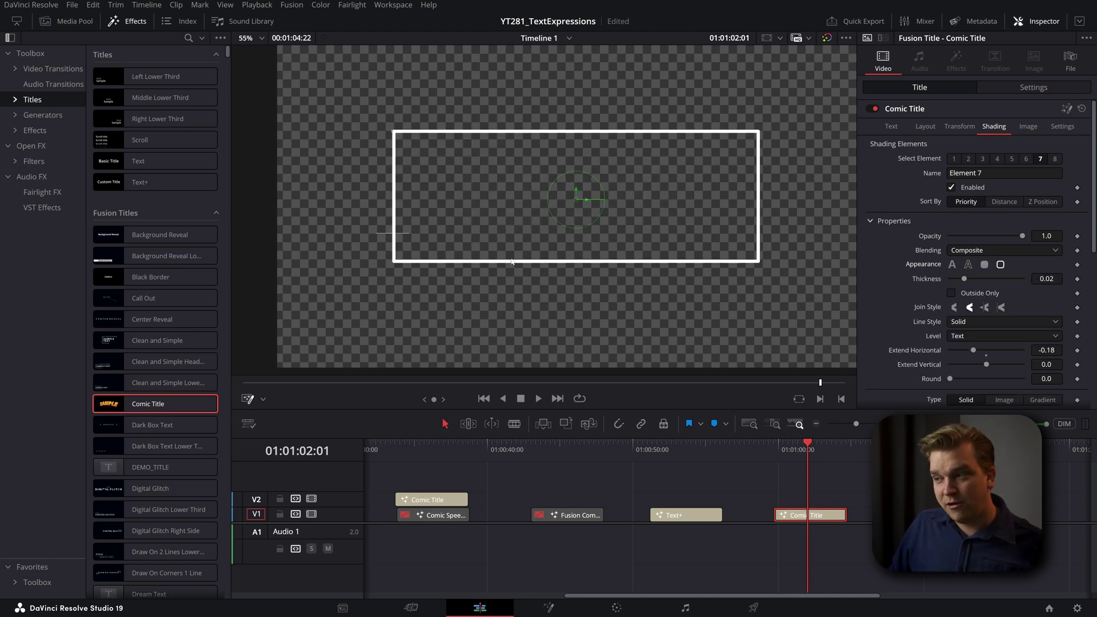
click(972, 336)
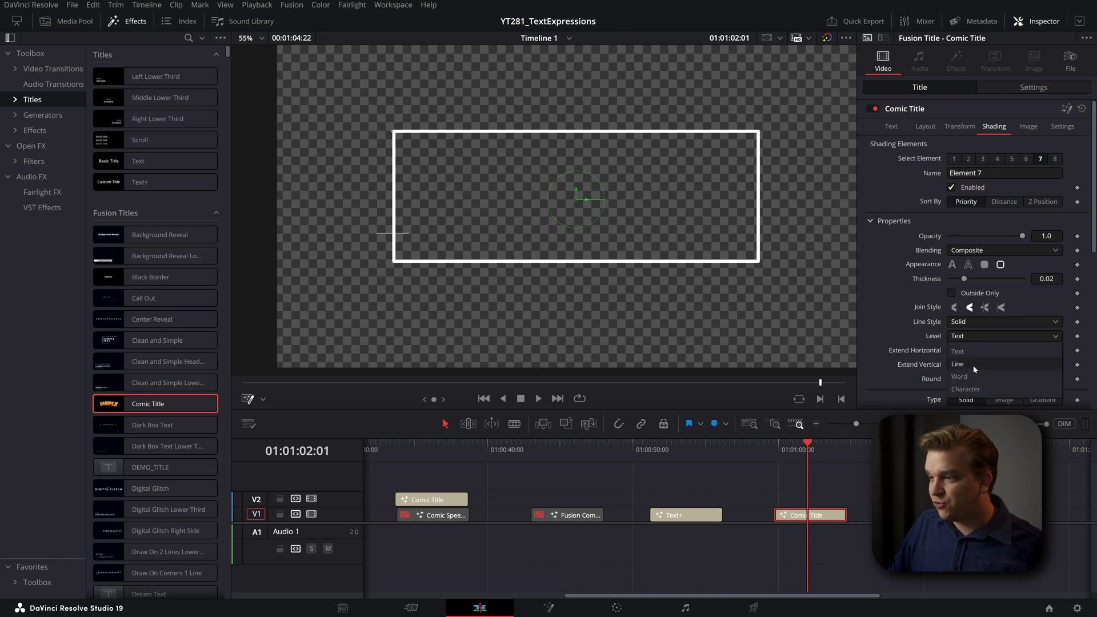
click(971, 376)
click(963, 337)
click(971, 389)
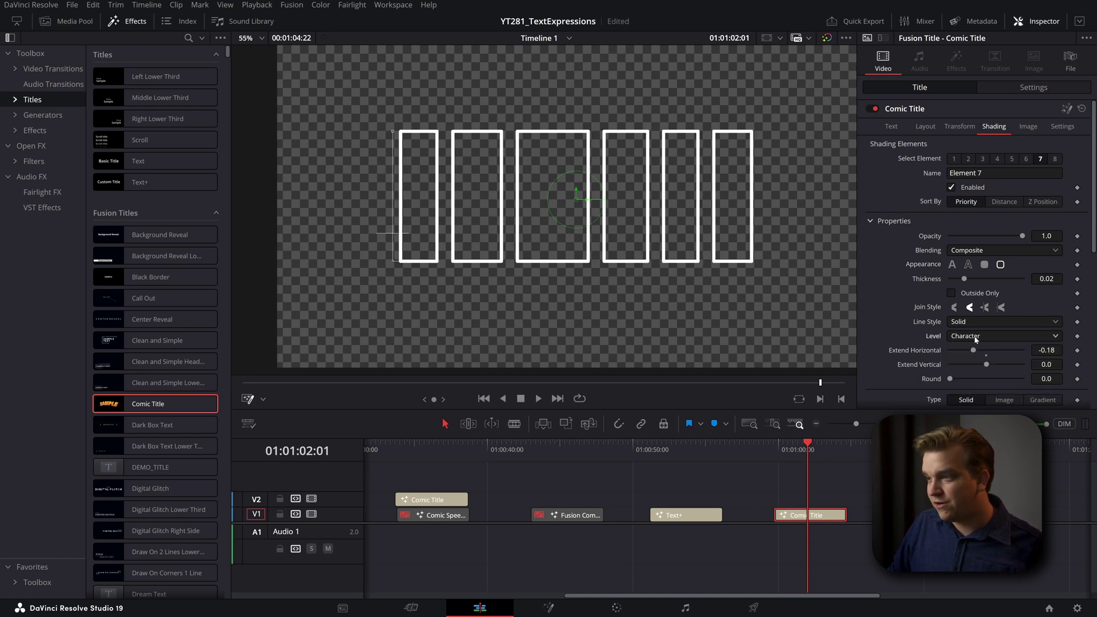
click(967, 336)
click(963, 351)
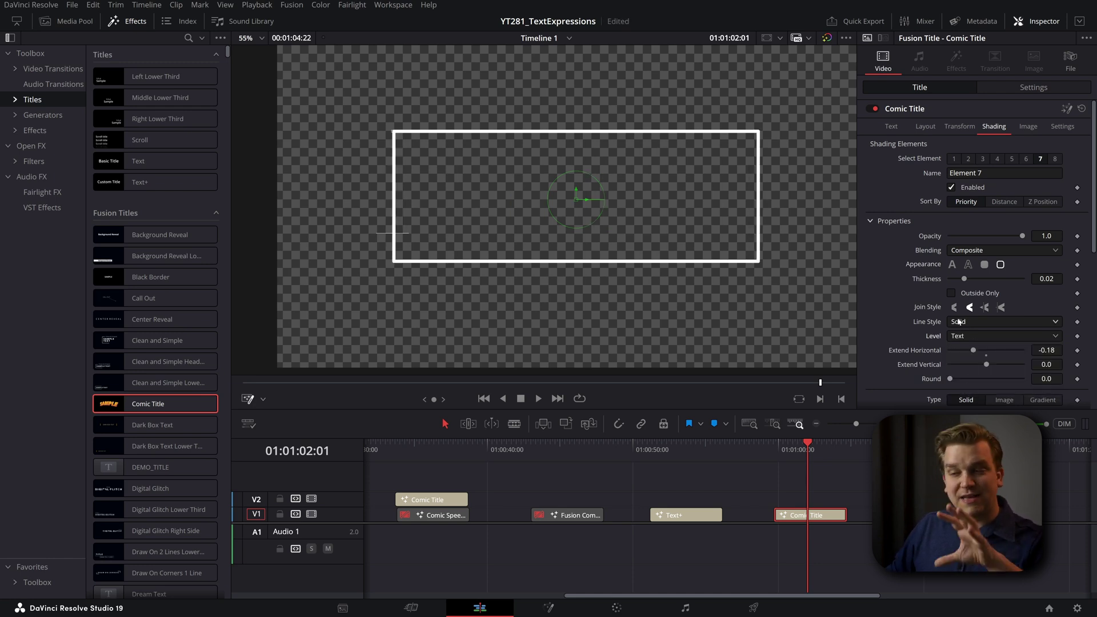
Try the Dash, Dot, Dash Dot and Dash Dot Dot line styles on element 7's border and return it to Solid.
click(960, 321)
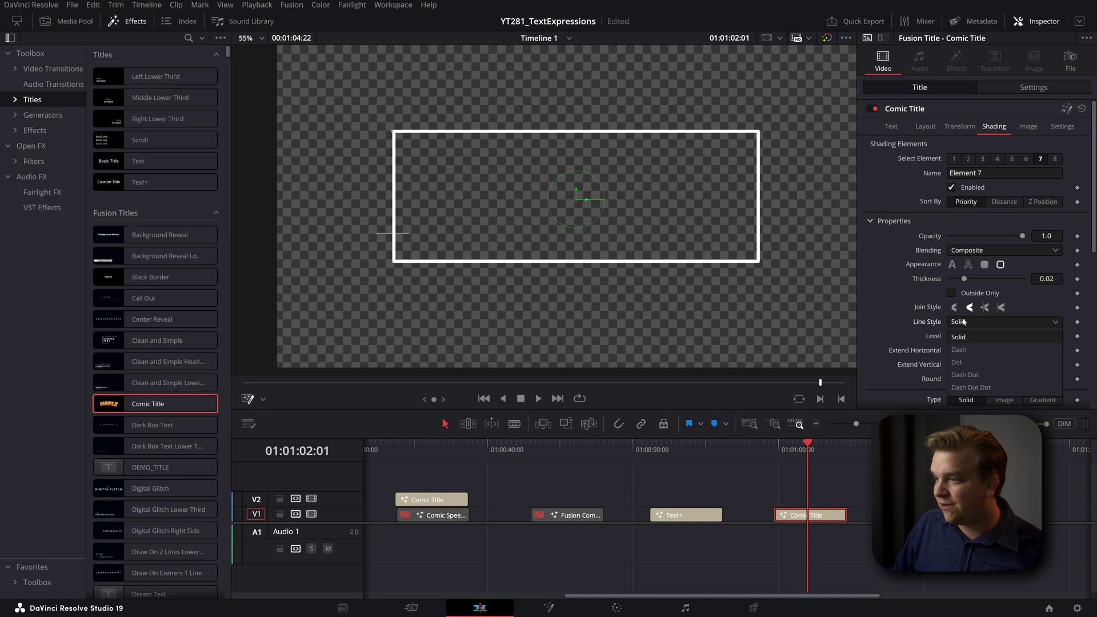
click(964, 350)
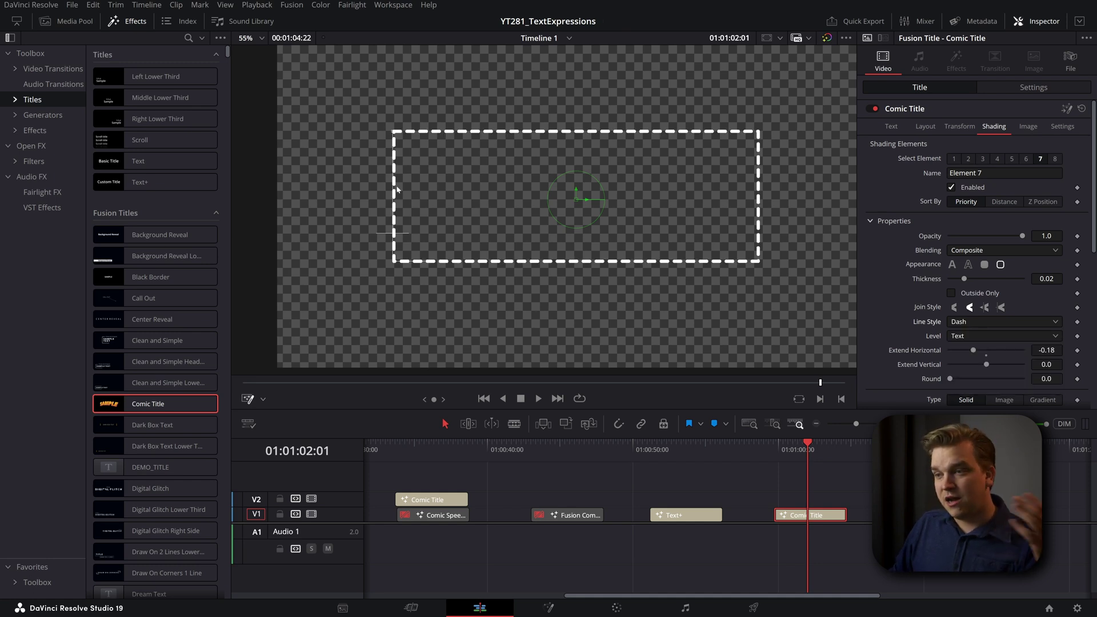
click(972, 321)
click(974, 361)
click(973, 322)
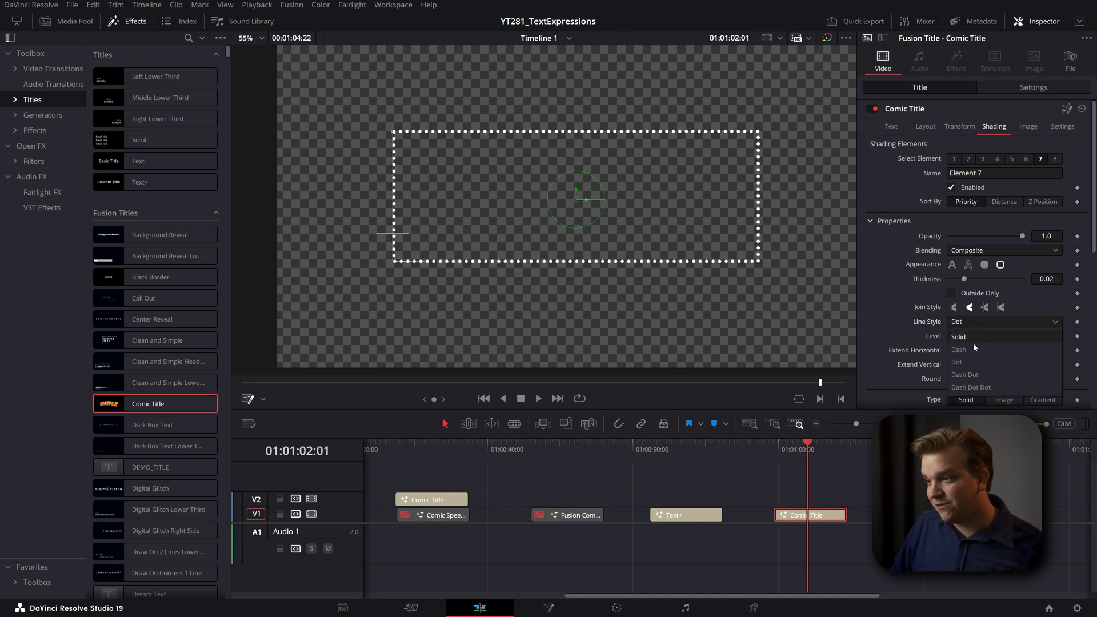
click(966, 375)
click(964, 322)
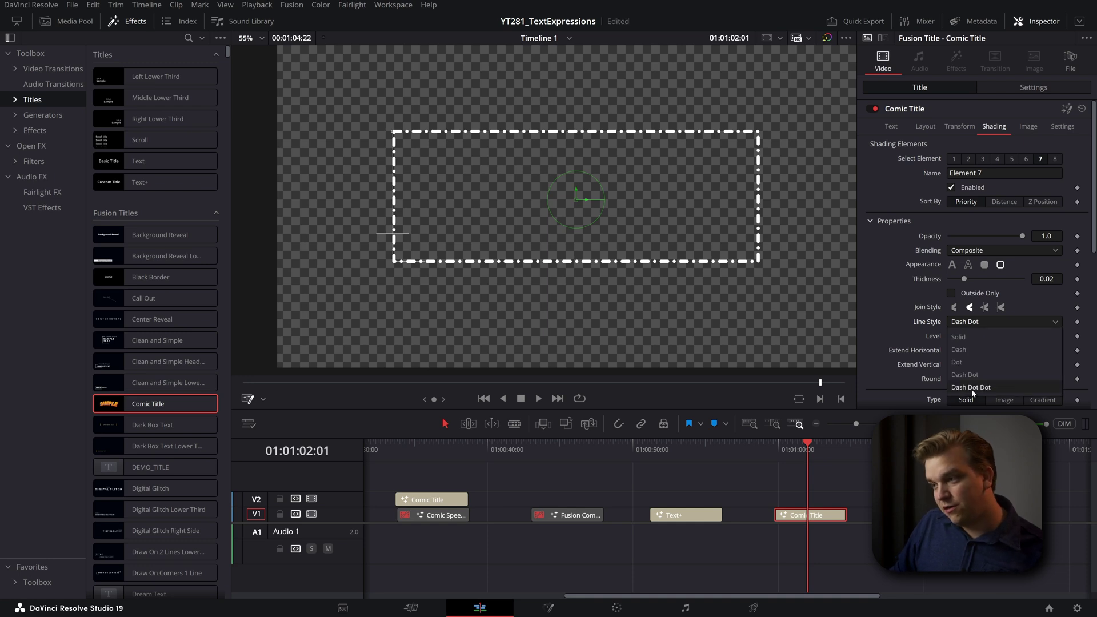
click(972, 390)
click(975, 323)
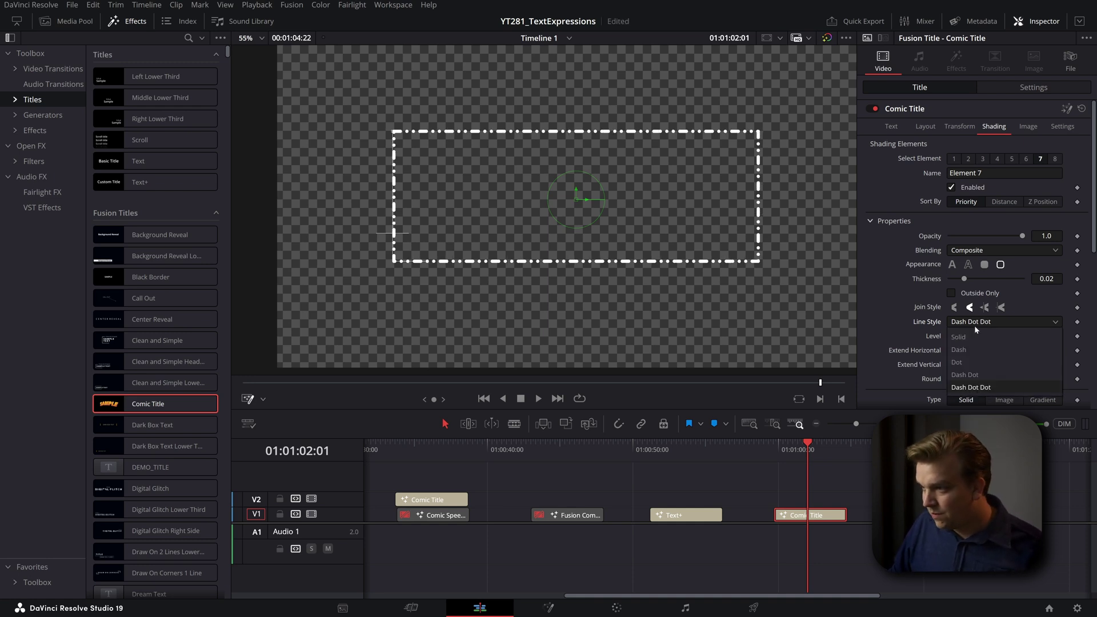
click(971, 336)
Set element 7's border thickness to 0.0244, Extend Vertical to -0.016 and Round to 0.622.
drag(964, 279, 968, 280)
scroll(920, 311, down, 1)
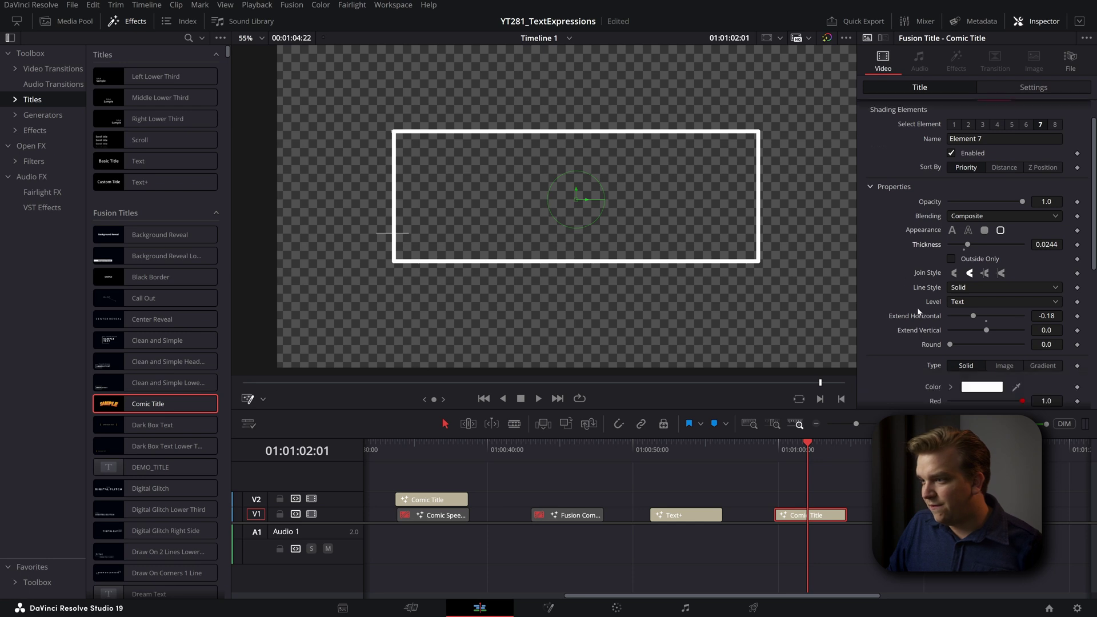
mouse_move(974, 317)
mouse_down()
mouse_move(992, 330)
mouse_move(959, 344)
mouse_move(997, 343)
mouse_move(999, 333)
mouse_move(982, 333)
mouse_up()
Give element 7's border outline a gradient running from red to magenta.
scroll(916, 280, down, 2)
click(1043, 297)
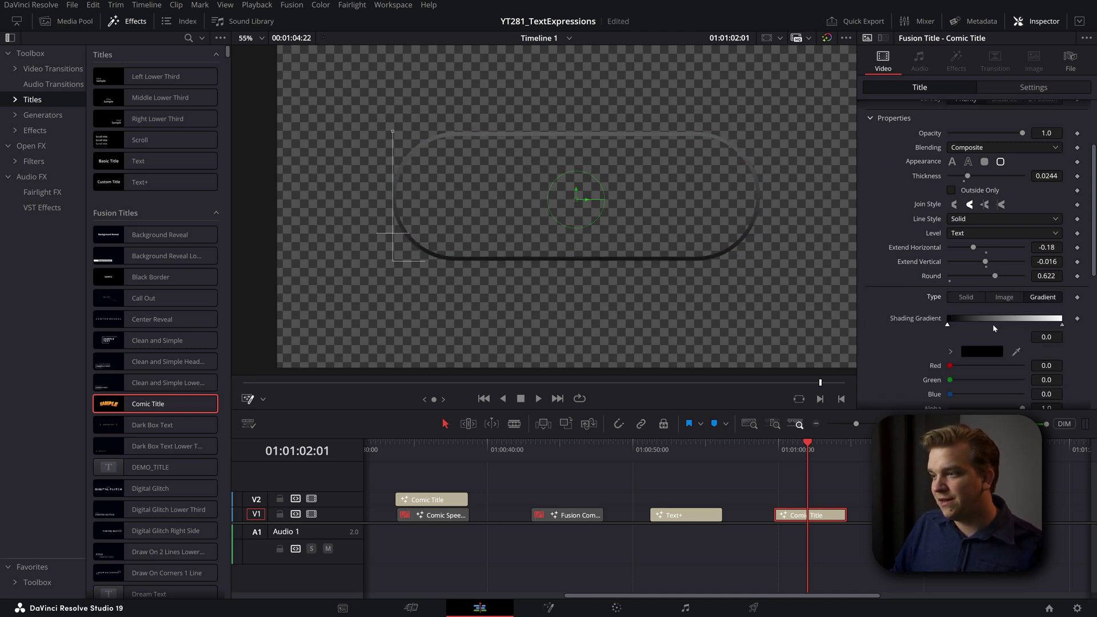
mouse_move(958, 369)
mouse_down()
mouse_move(1024, 367)
mouse_move(952, 380)
mouse_up()
click(1062, 325)
Enable shading element 8 as a white text fill and widen element 7's border outline beyond the text with Extend Horizontal.
scroll(928, 237, up, 3)
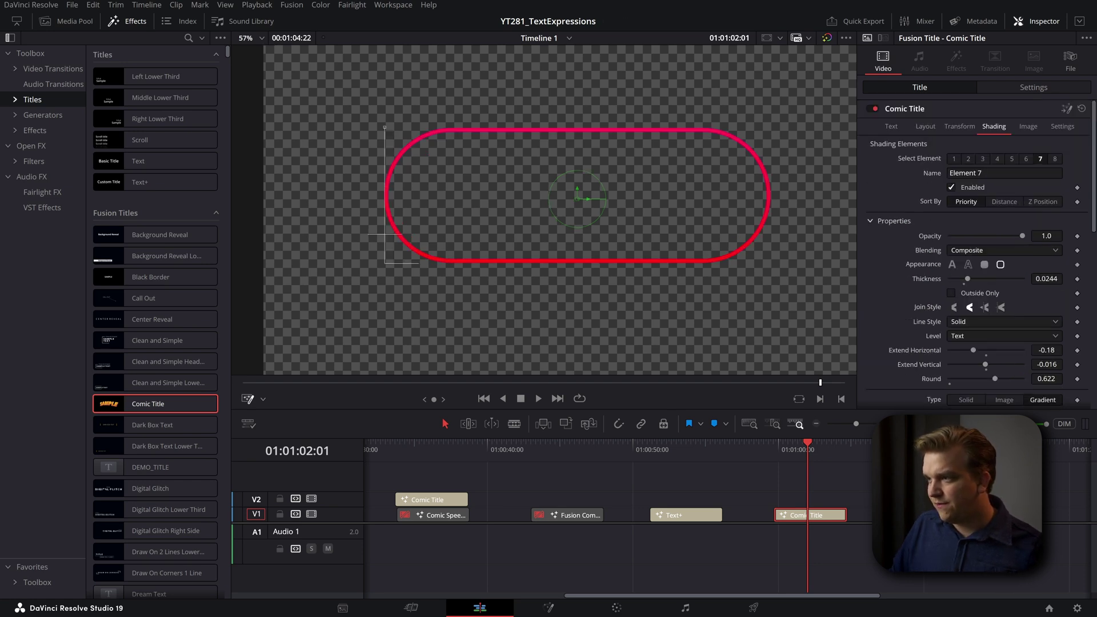
click(1054, 159)
click(952, 187)
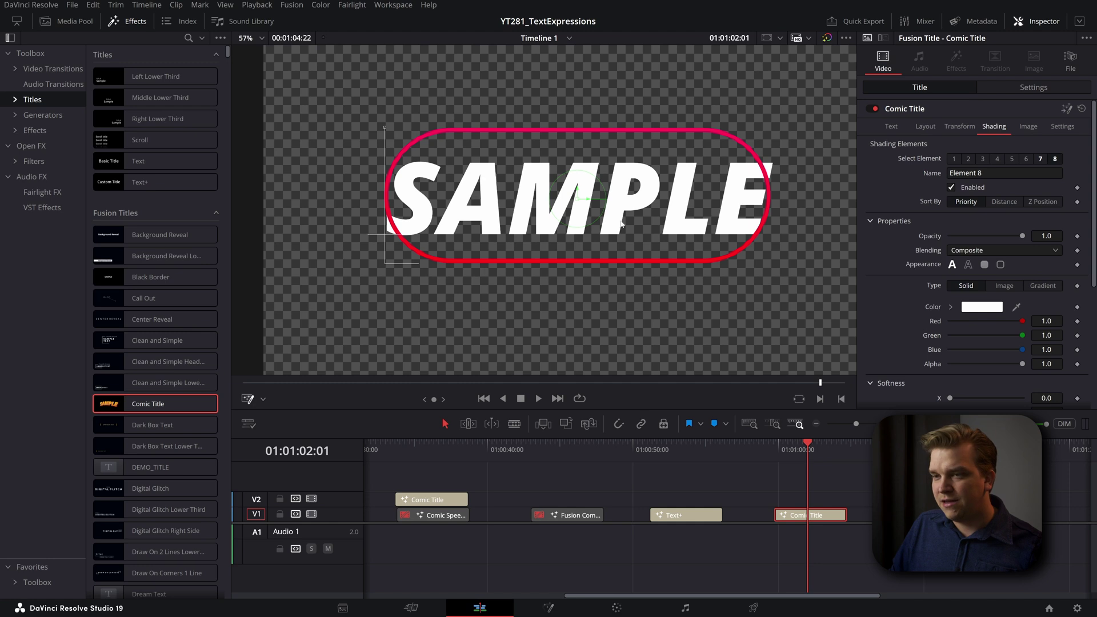
click(1039, 159)
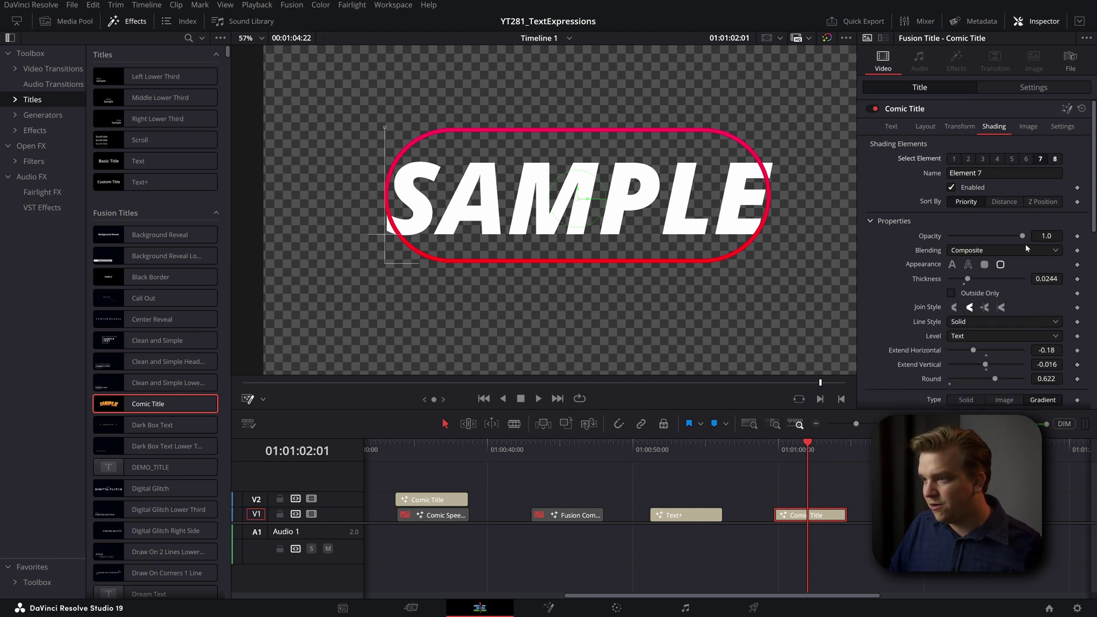
mouse_move(977, 352)
mouse_down()
mouse_move(1000, 356)
mouse_move(988, 355)
mouse_up()
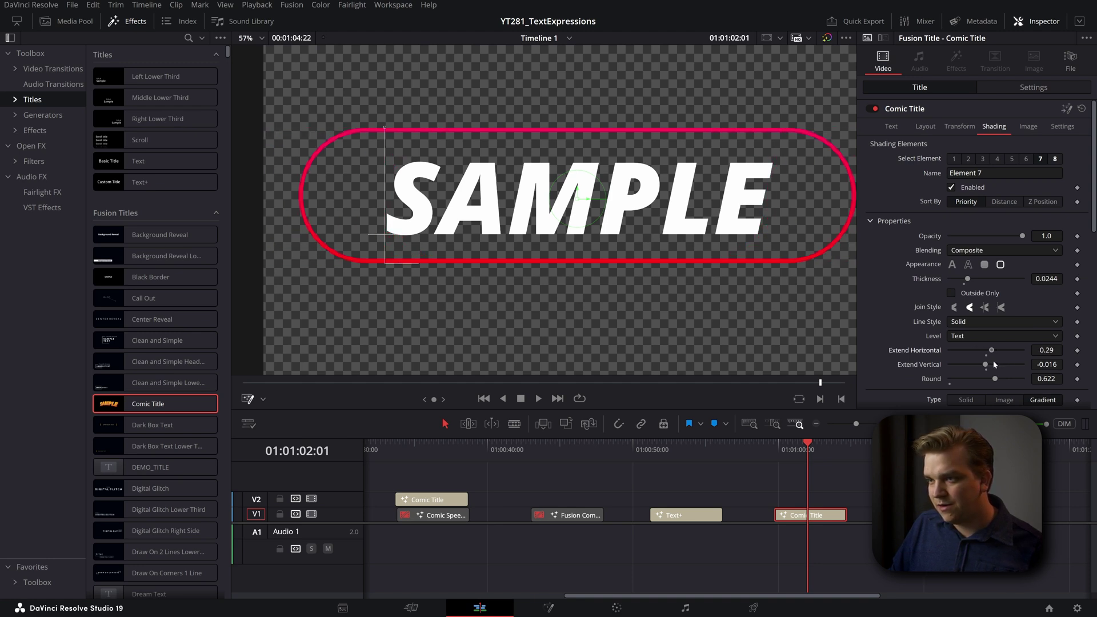
Try softening element 7's border outline with Softness X 8.46, also testing Softness Y and Glow.
scroll(966, 343, down, 8)
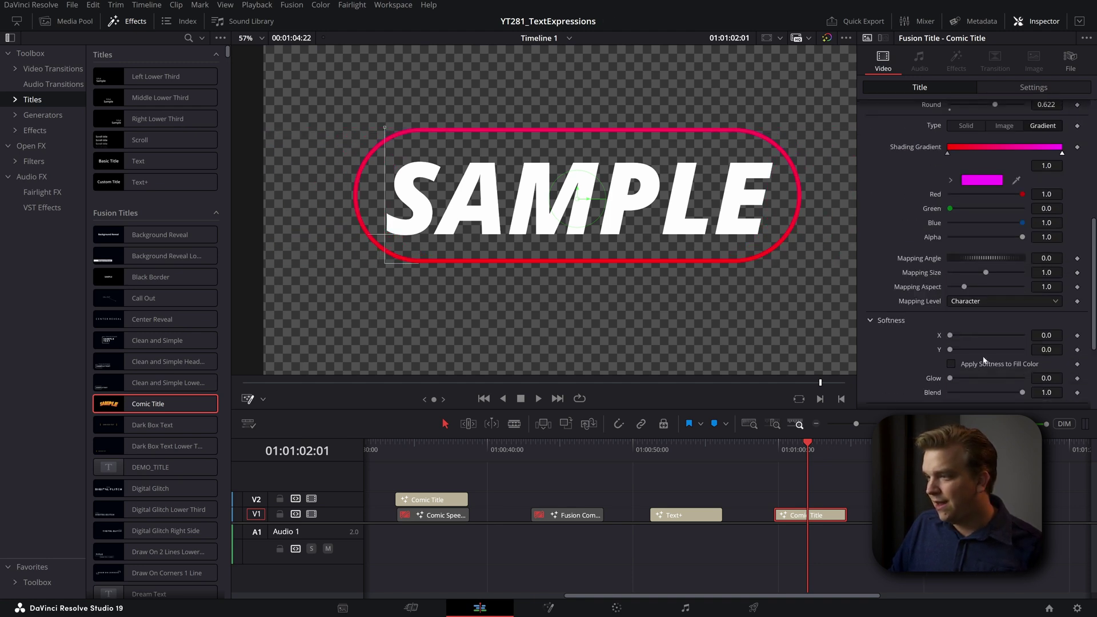
drag(962, 306, 973, 302)
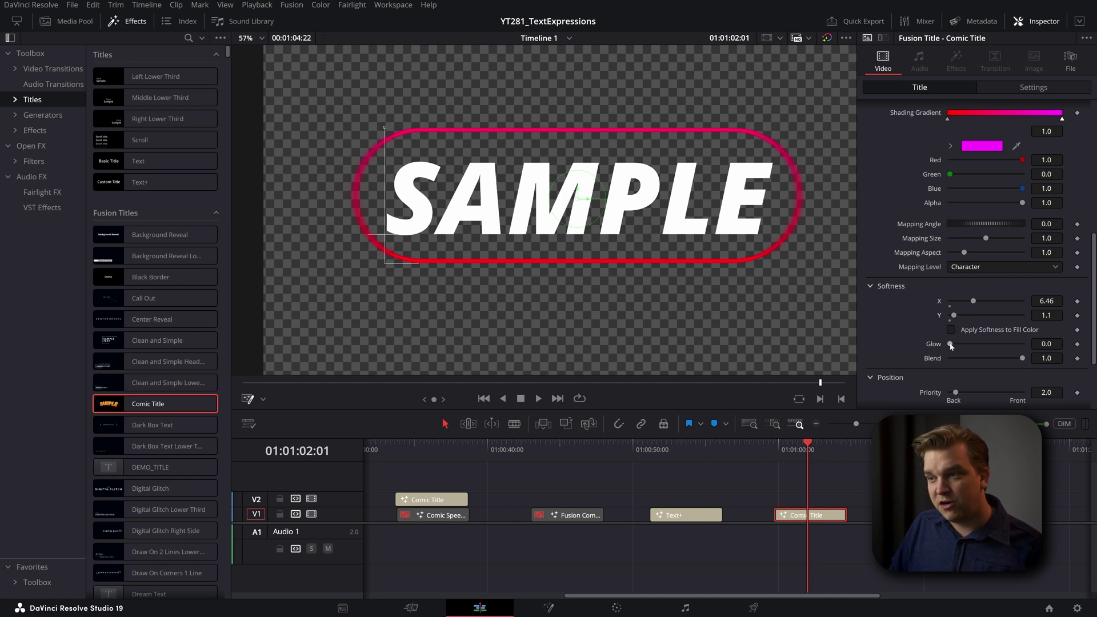
drag(958, 344, 951, 335)
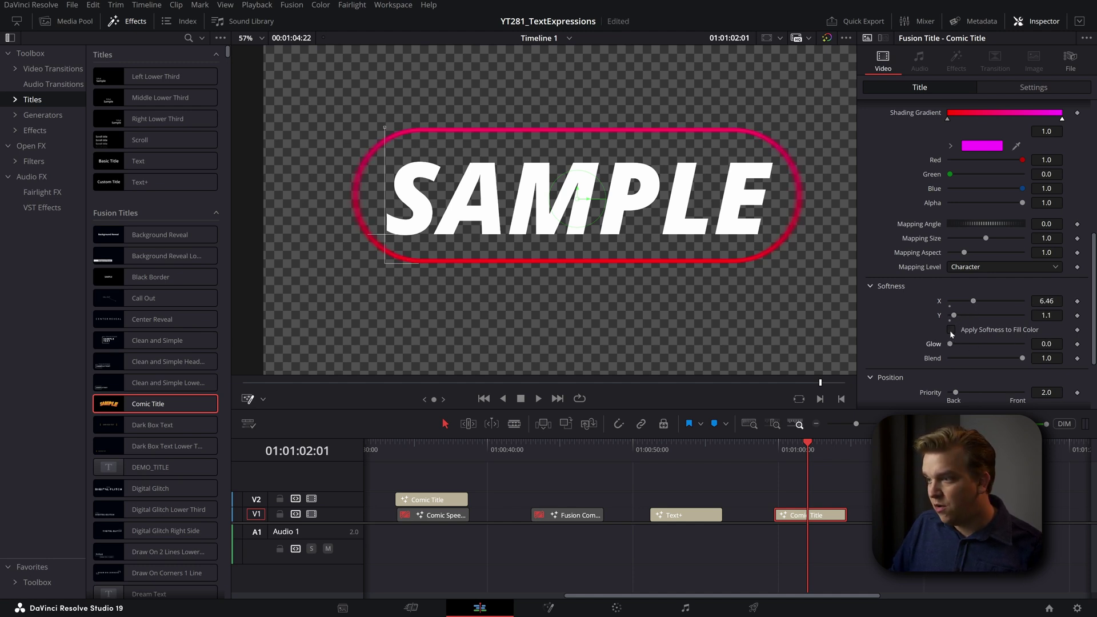
scroll(972, 305, down, 3)
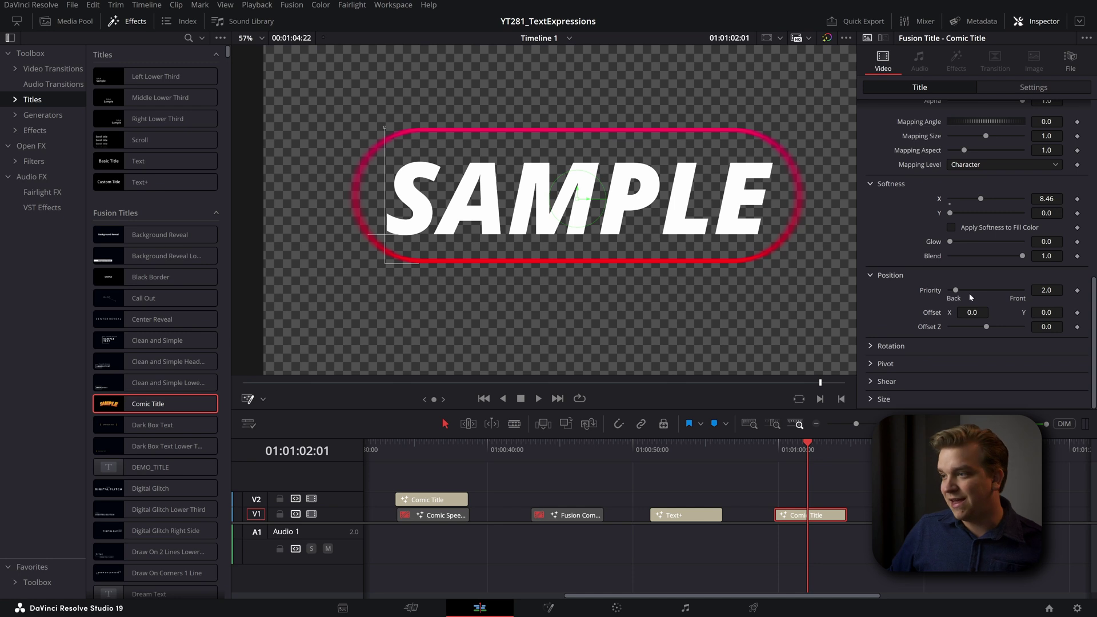
Make element 7 a sharp filled border with Extend Horizontal -0.047, Round 0 and Softness X 0.
scroll(972, 280, up, 5)
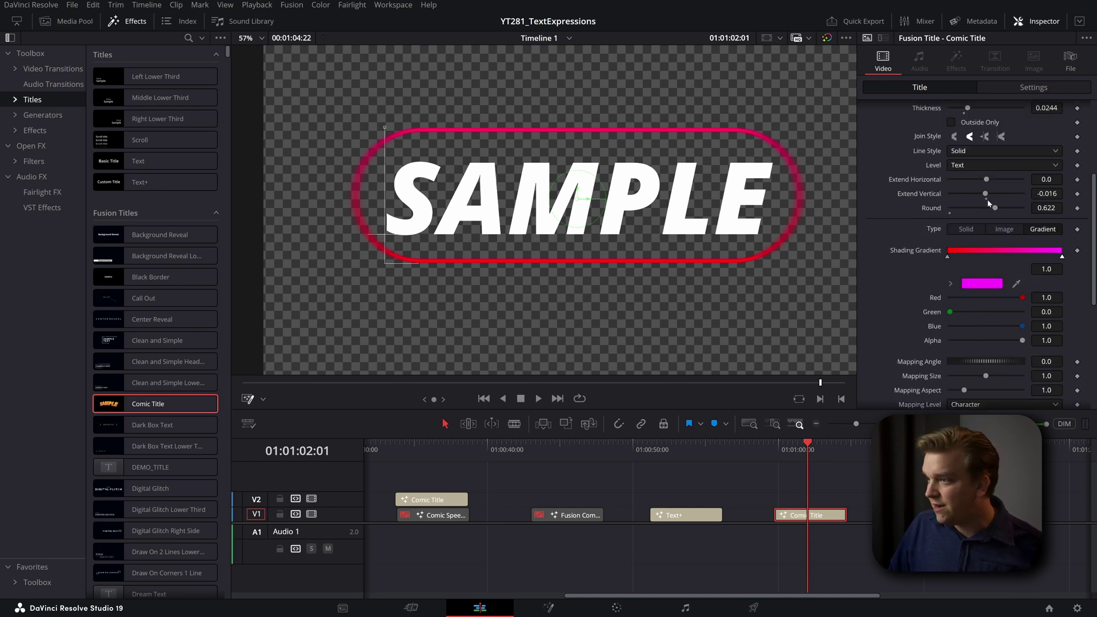
scroll(988, 187, up, 2)
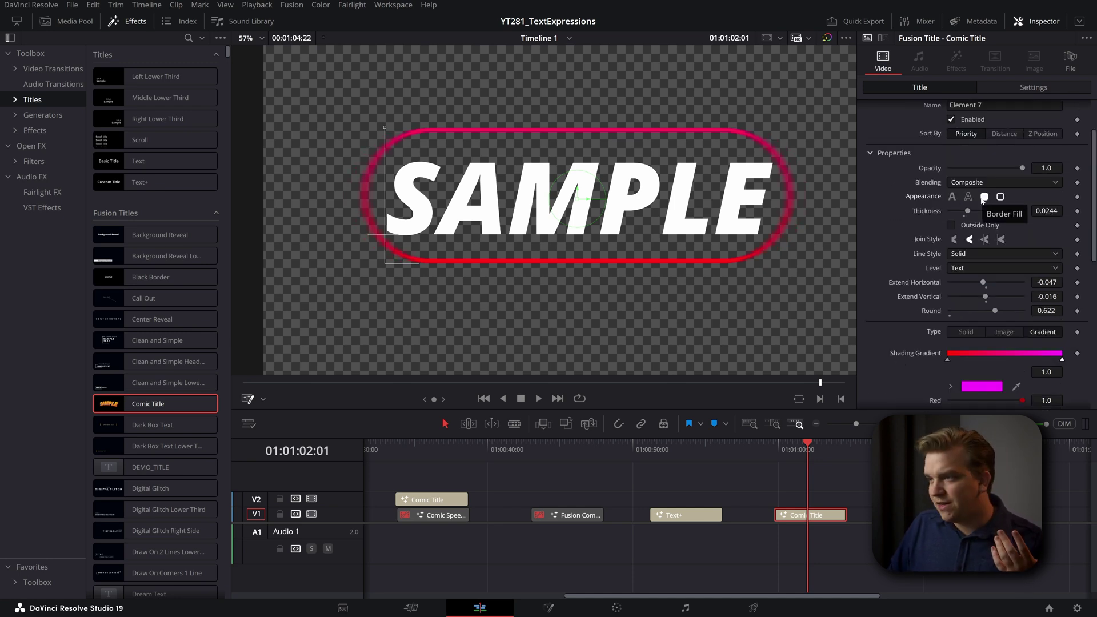
click(984, 196)
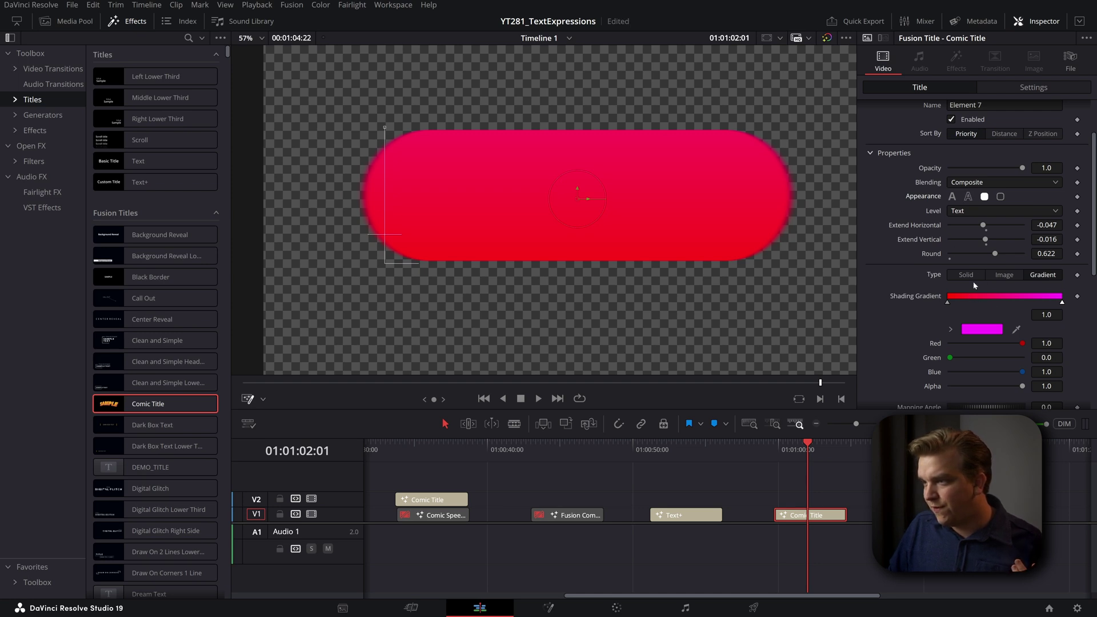
drag(995, 254, 909, 256)
scroll(977, 275, down, 6)
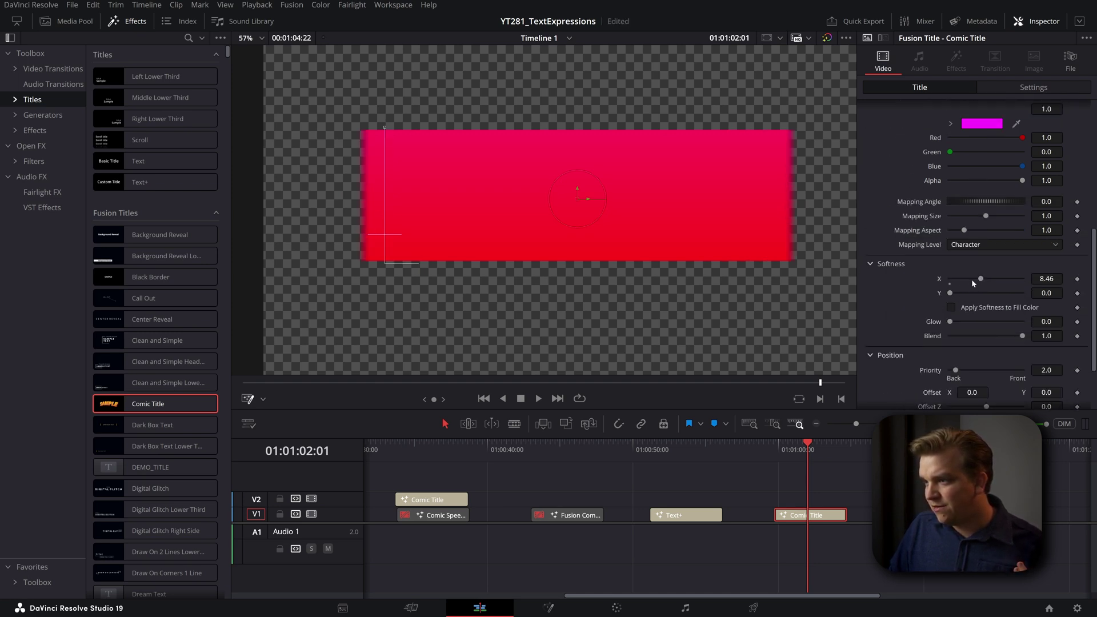
drag(972, 282, 884, 290)
Reduce element 7's Y size to 0.05 to turn the filled border into a thin bar.
scroll(902, 297, down, 2)
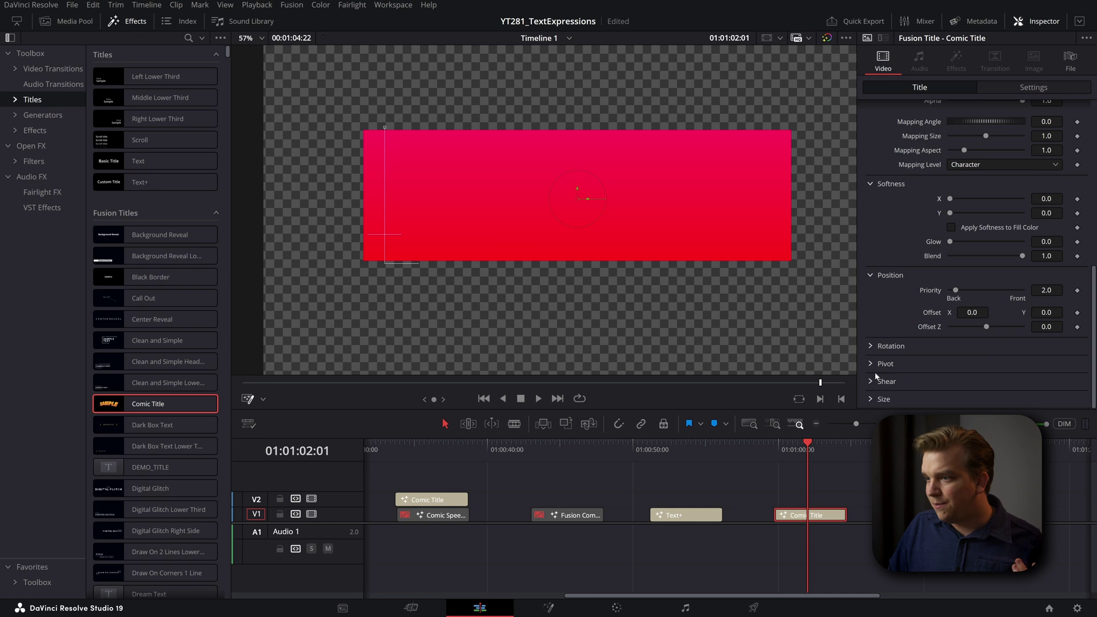
click(869, 403)
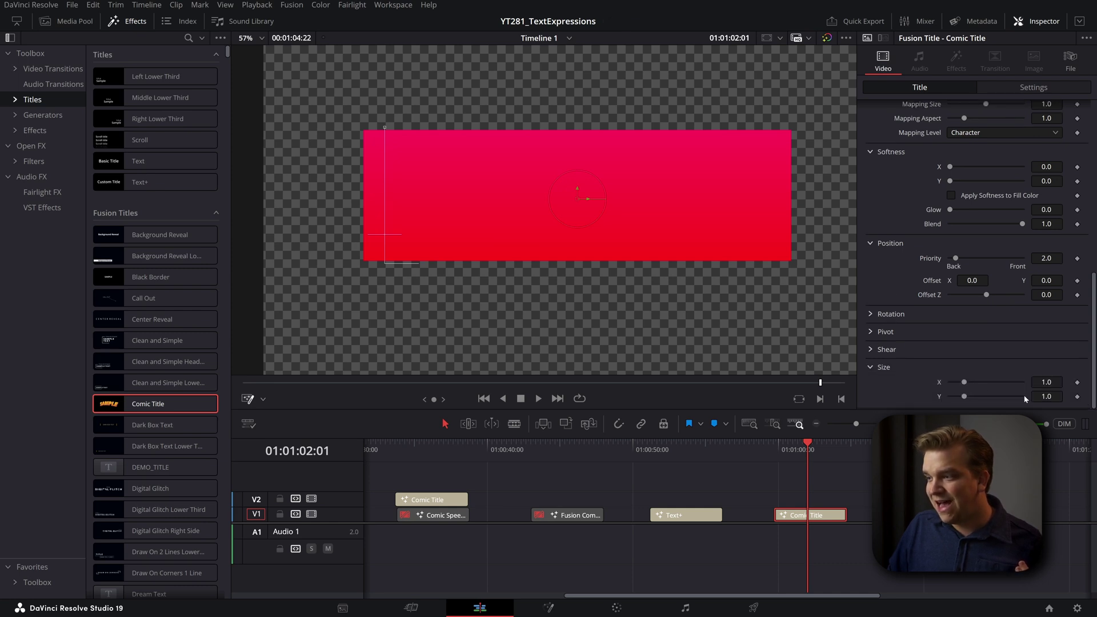
drag(964, 396, 951, 396)
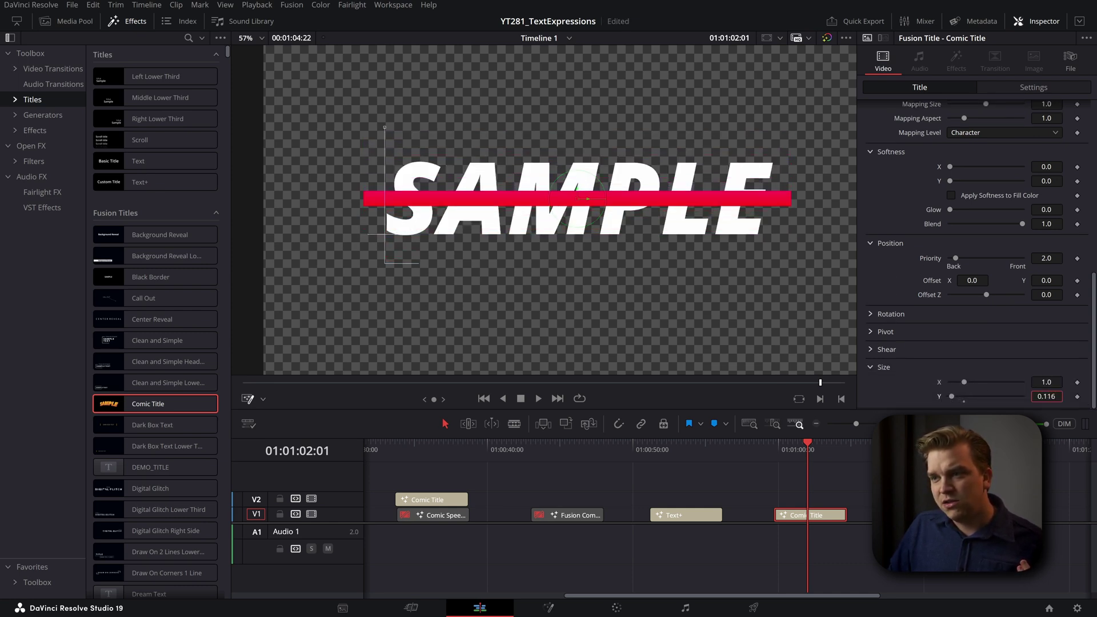
text(0.05)
key(Return)
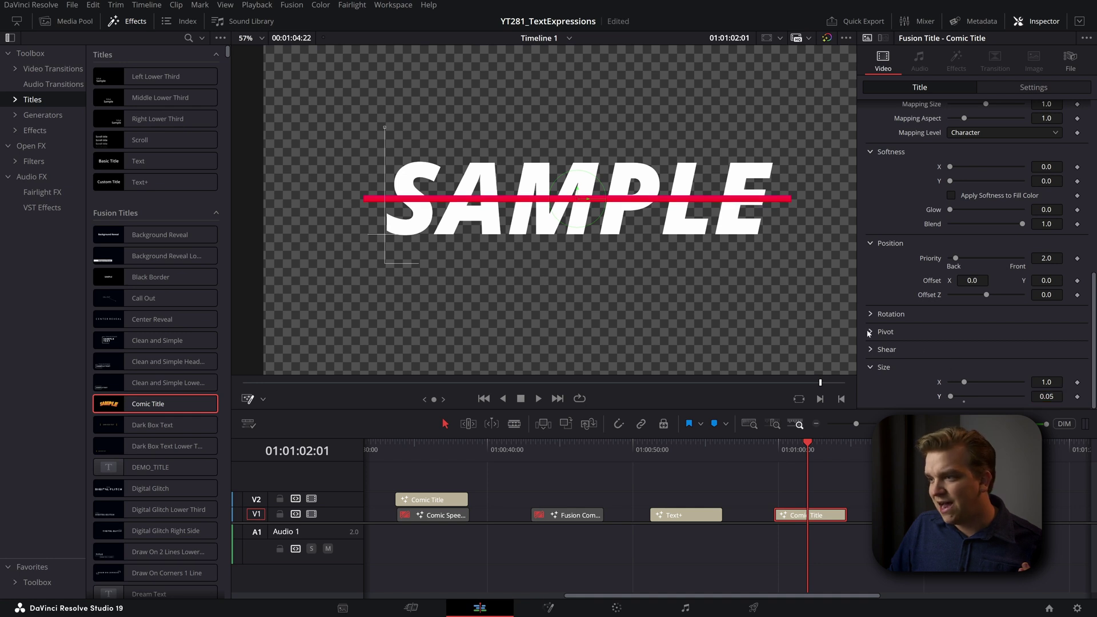
Tilt element 7's bar with rotation Y 0.5 and Z 0.3, and lower it beneath the text as an underline.
click(870, 315)
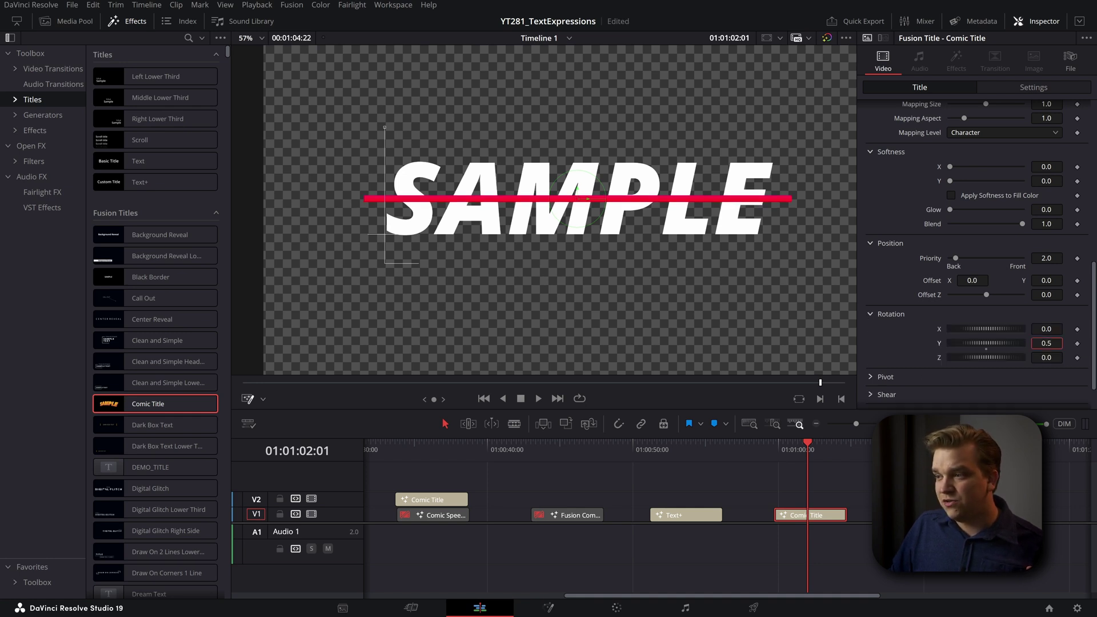
drag(986, 357, 1032, 357)
key(ctrl+z)
scroll(991, 296, up, 3)
scroll(977, 240, down, 2)
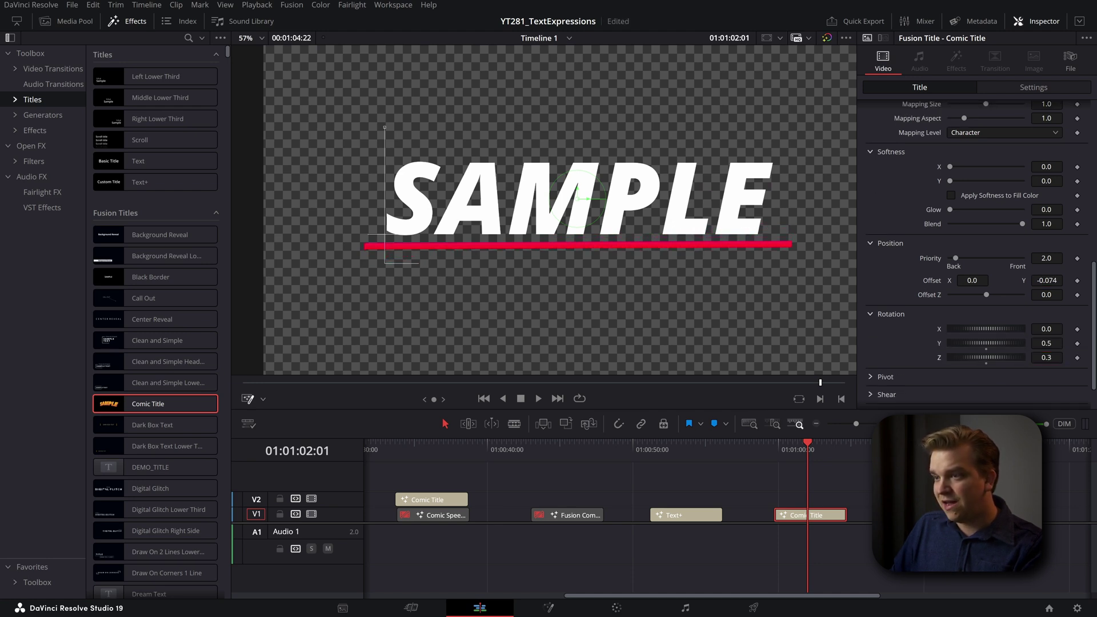
Lengthen the title text to SAMPLEsdsdfs to test how element 7's underline adapts to the text.
scroll(911, 269, up, 7)
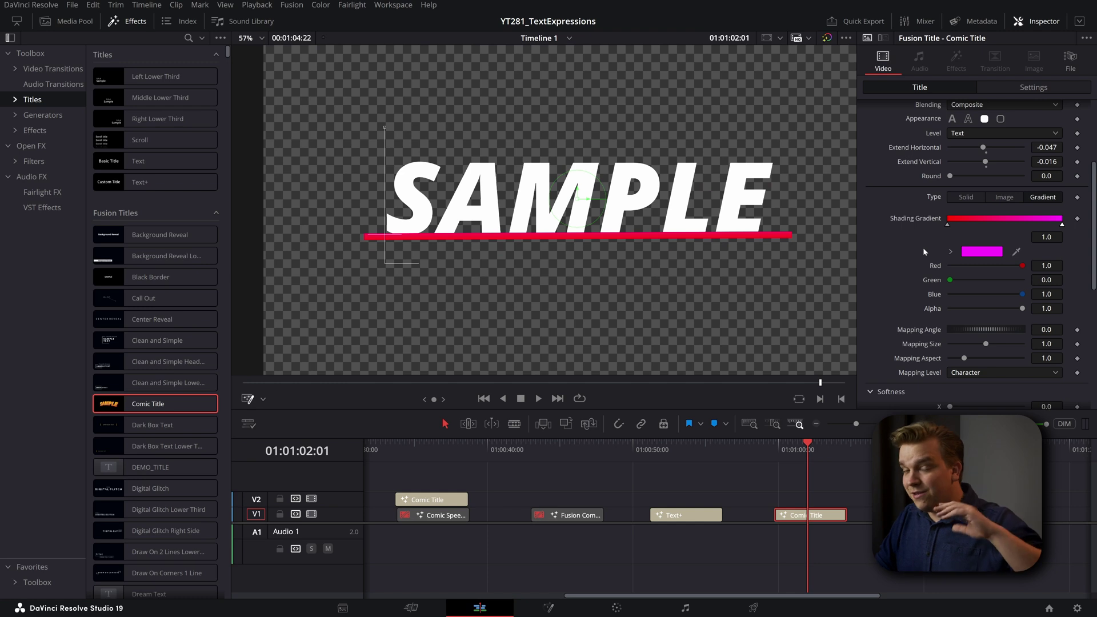
scroll(955, 260, up, 4)
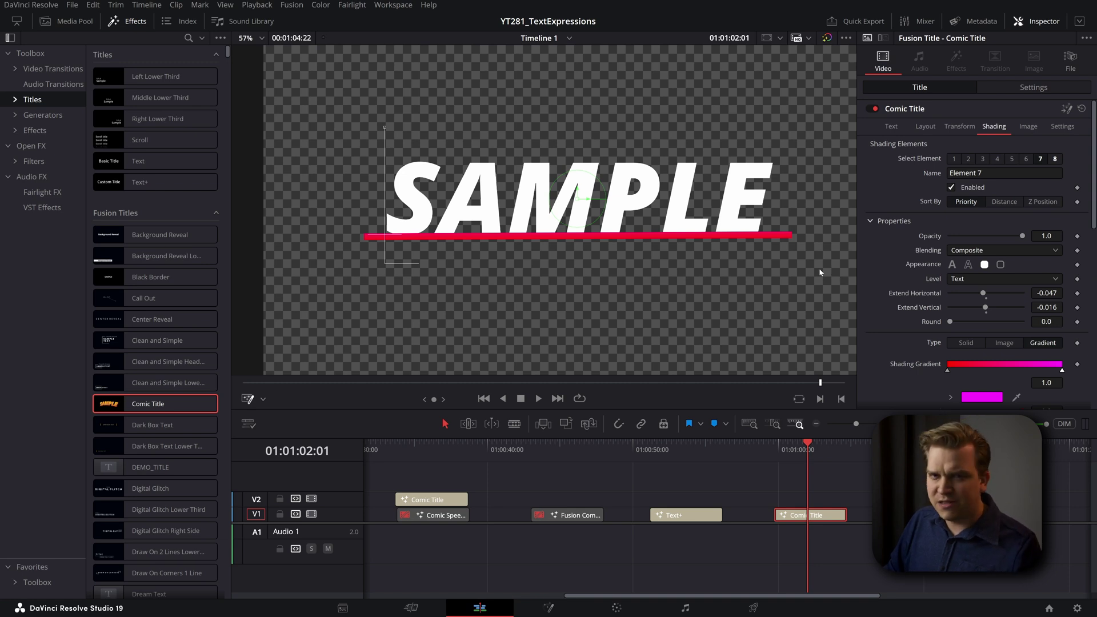
click(895, 131)
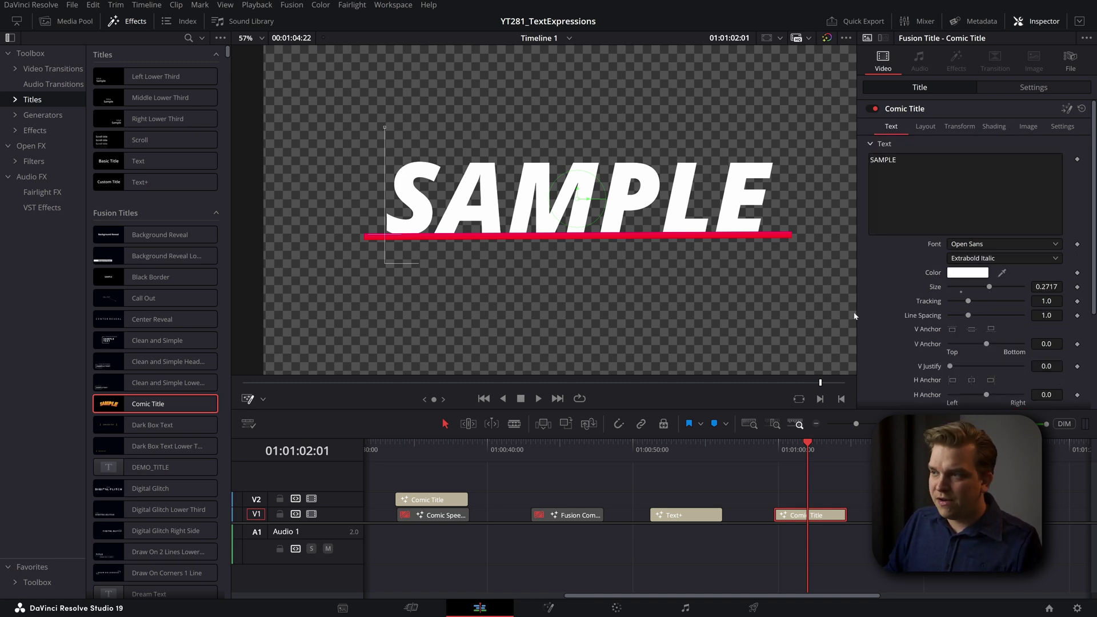
text(sdsdfsdfsdf)
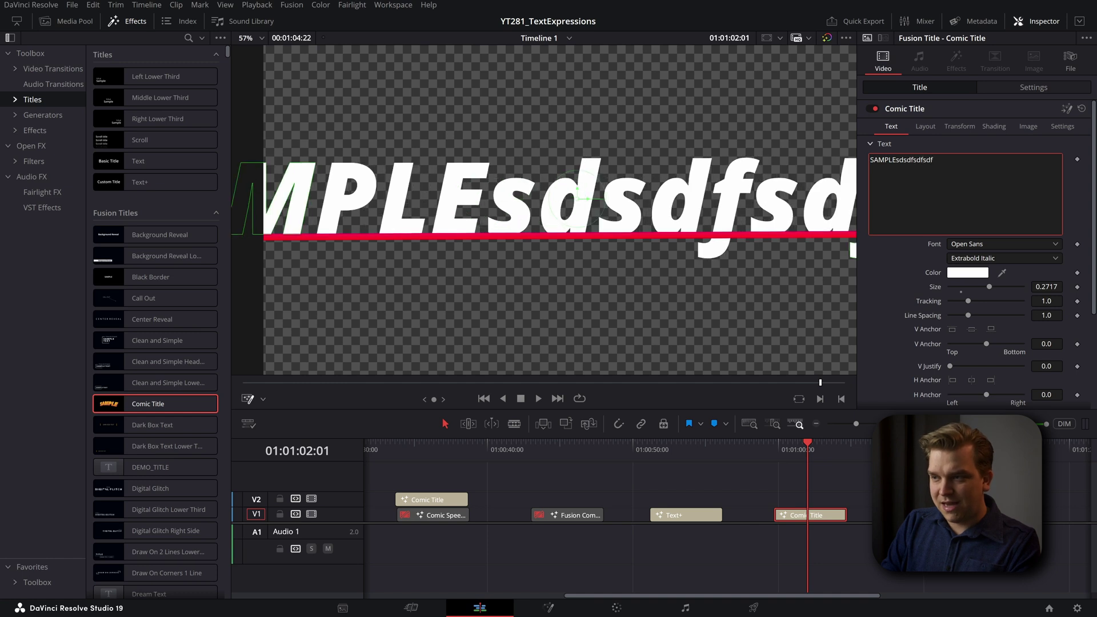
key(BackSpace)
key(BackSpace)
key(BackSpace)
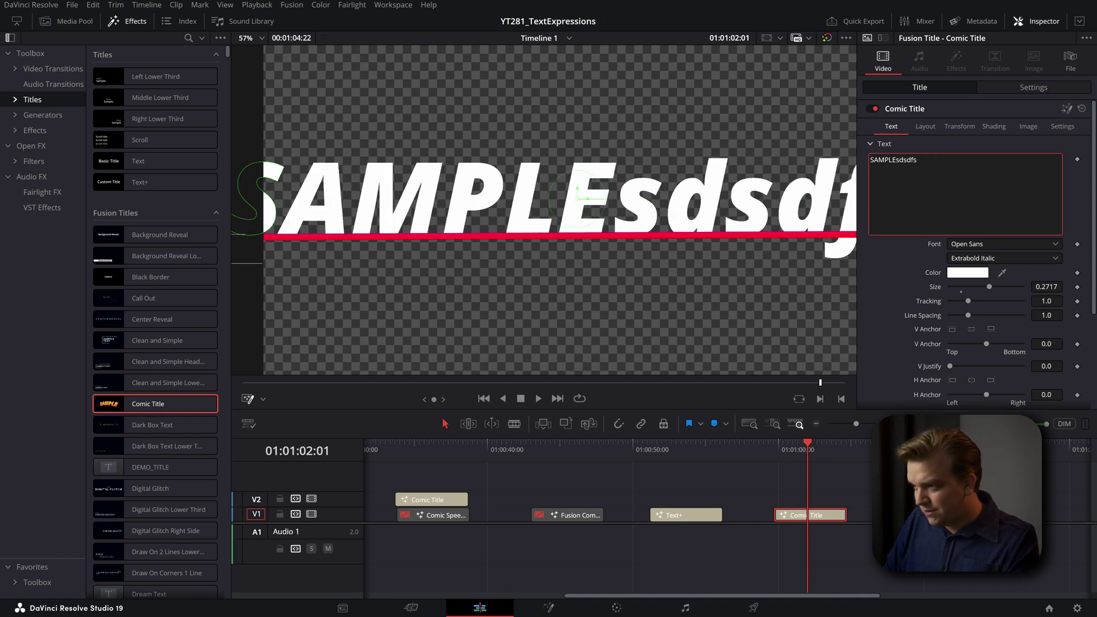
Set the title's text size to 0.1341 and raise element 7's underline against the letters' baseline with its Y offset.
click(1006, 297)
drag(1046, 286, 969, 286)
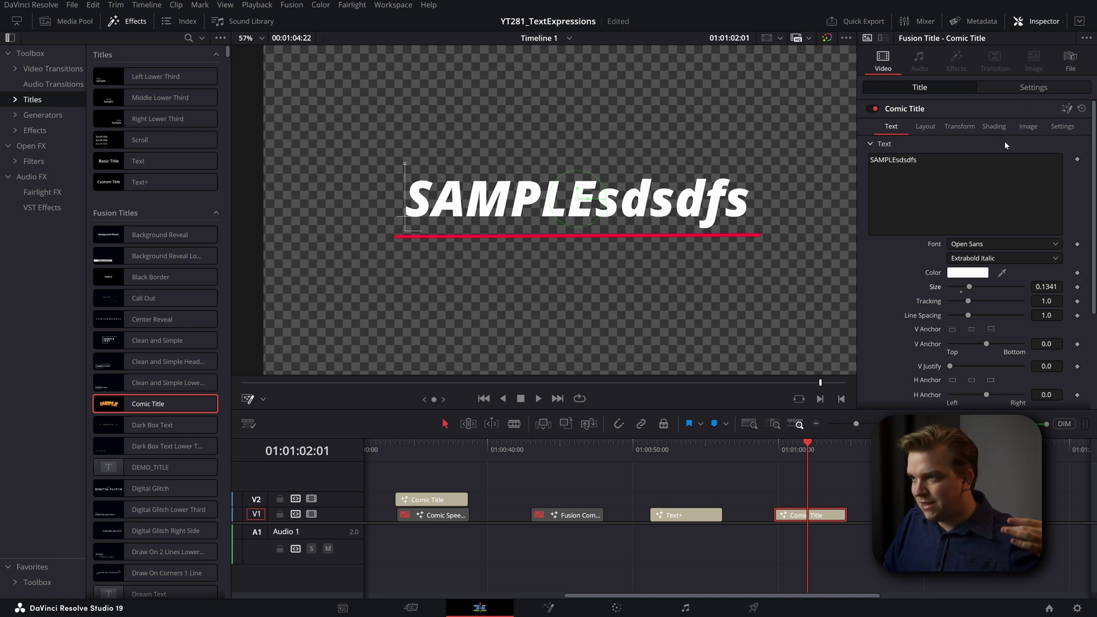
click(995, 127)
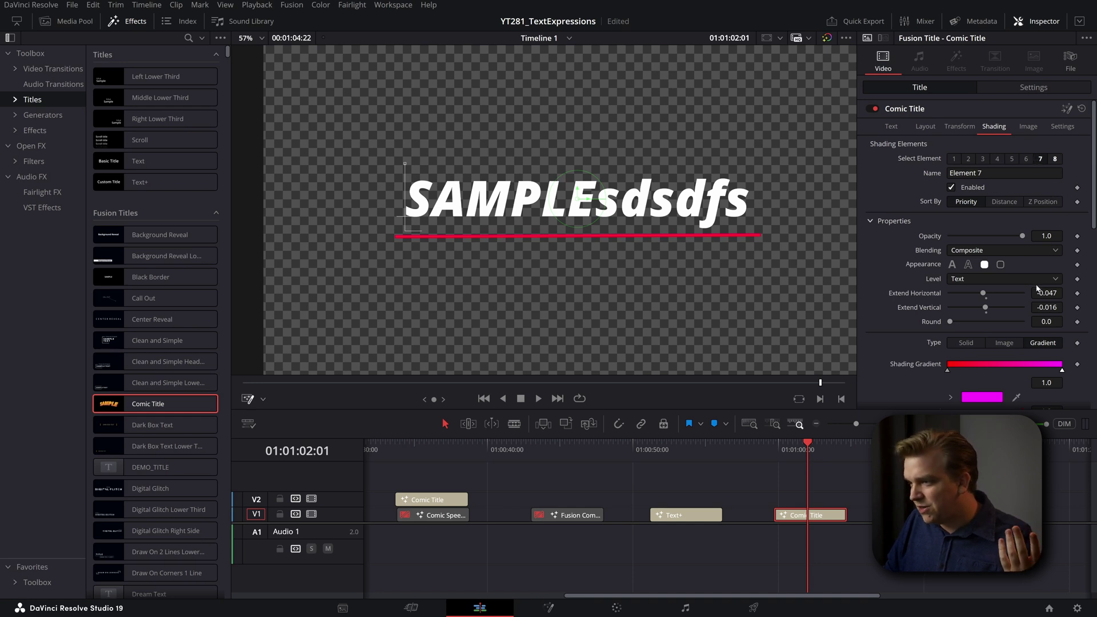
scroll(1016, 297, down, 10)
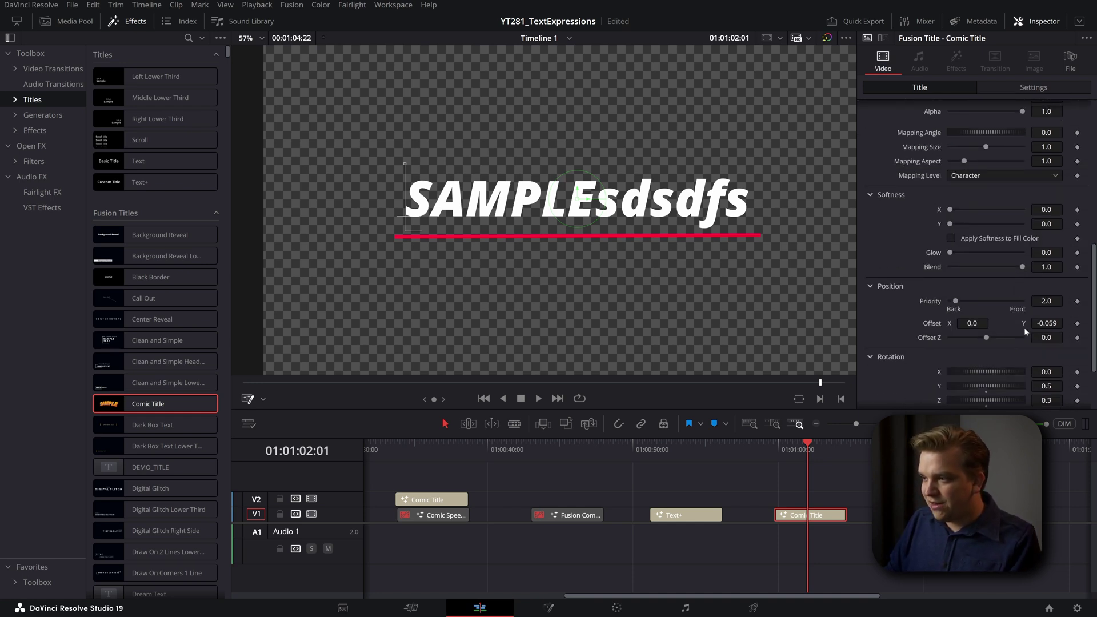
mouse_move(1045, 324)
mouse_down()
mouse_move(1058, 324)
mouse_move(1037, 323)
mouse_up()
scroll(998, 285, up, 10)
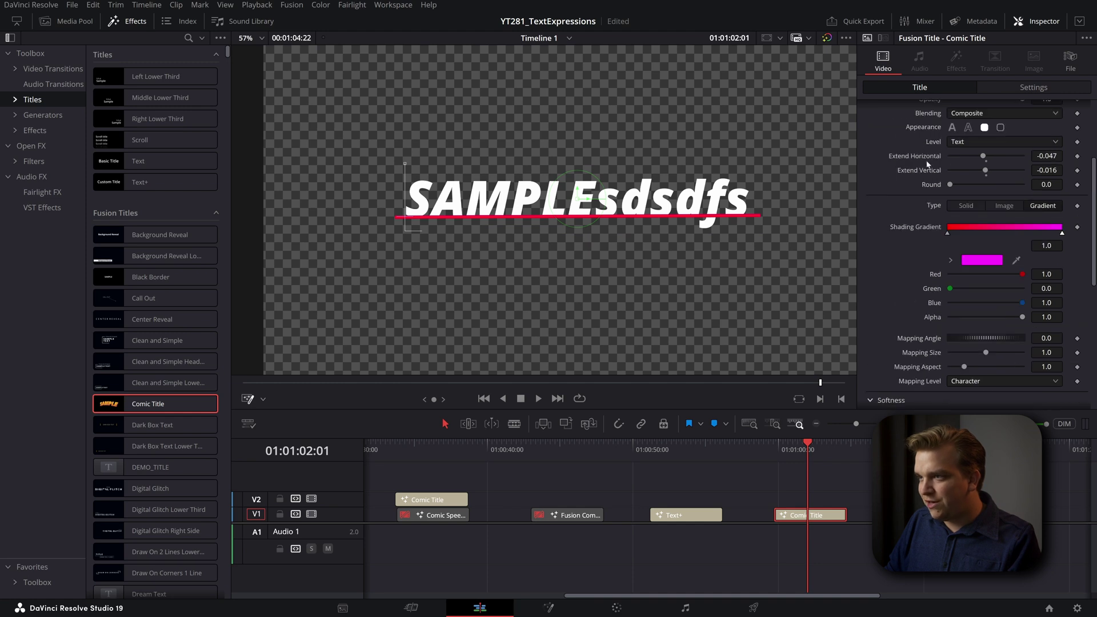
Restore the title text to SAMPLE and return to element 7's shading settings.
click(891, 127)
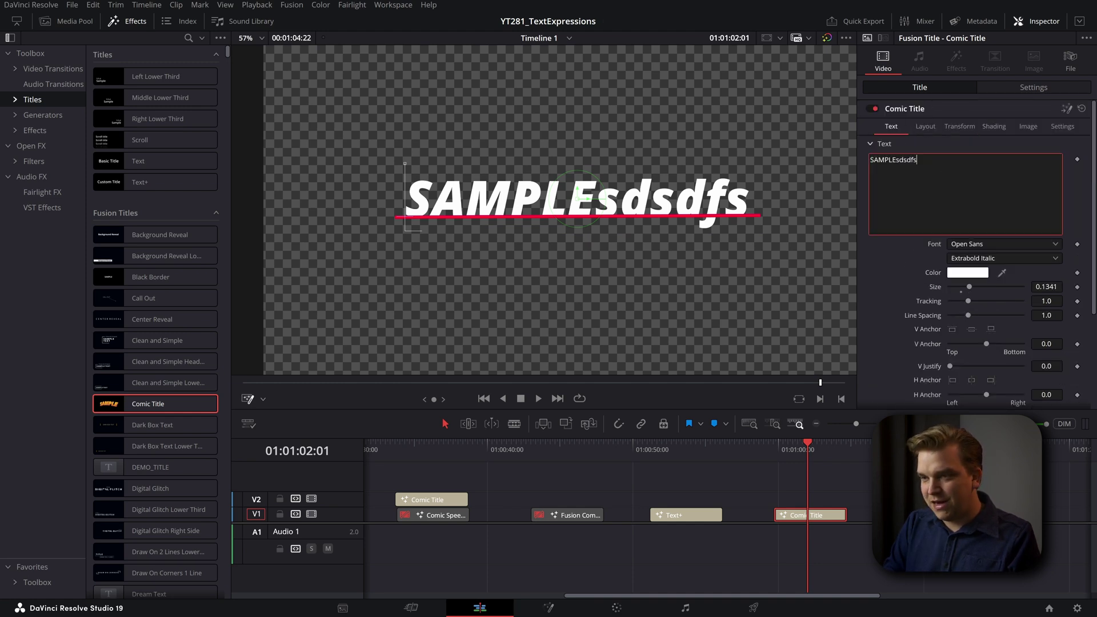
key(BackSpace)
key(BackSpace)
key(BackSpace)
key(BackSpace)
key(BackSpace)
key(BackSpace)
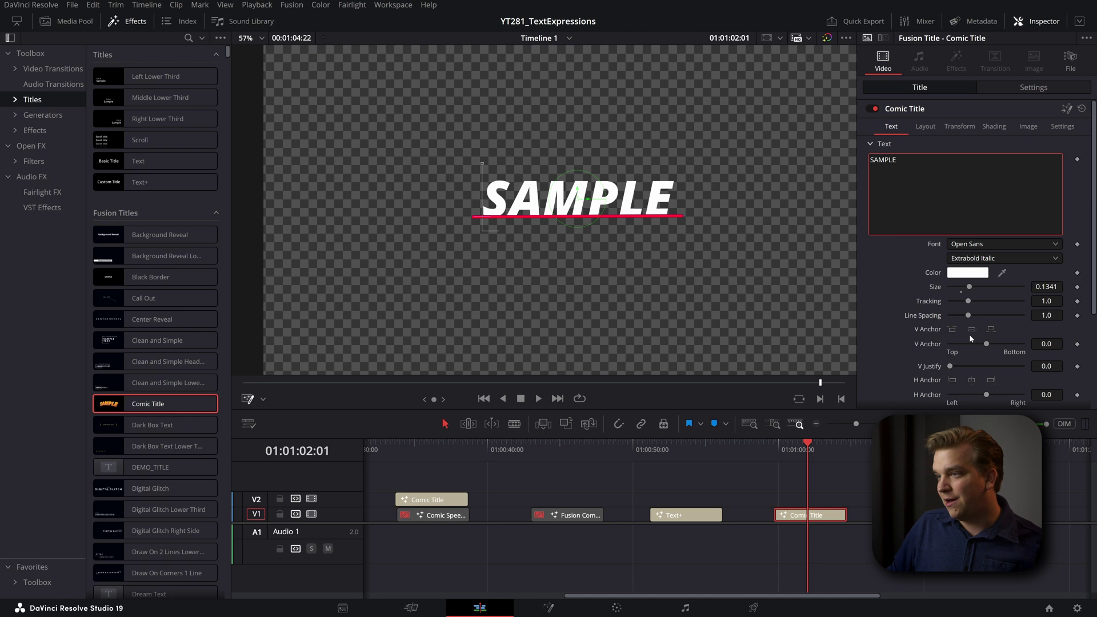
click(995, 127)
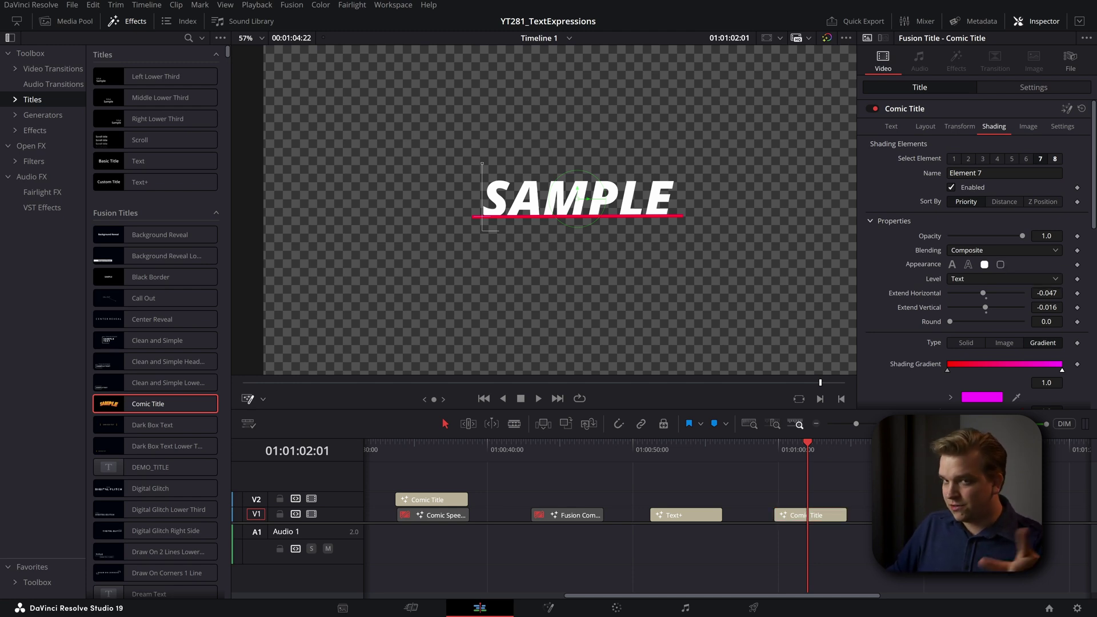
Add another Comic Title after the existing one on V1, and place the ResolveArt_8 title from an "art" search behind it.
drag(177, 404, 869, 514)
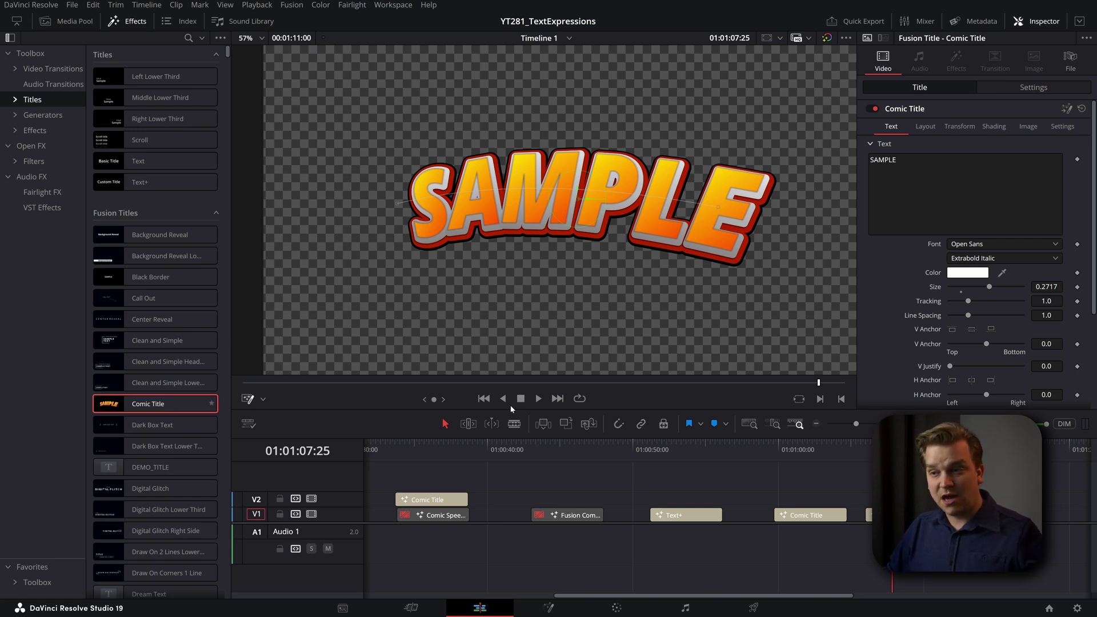
scroll(152, 446, down, 15)
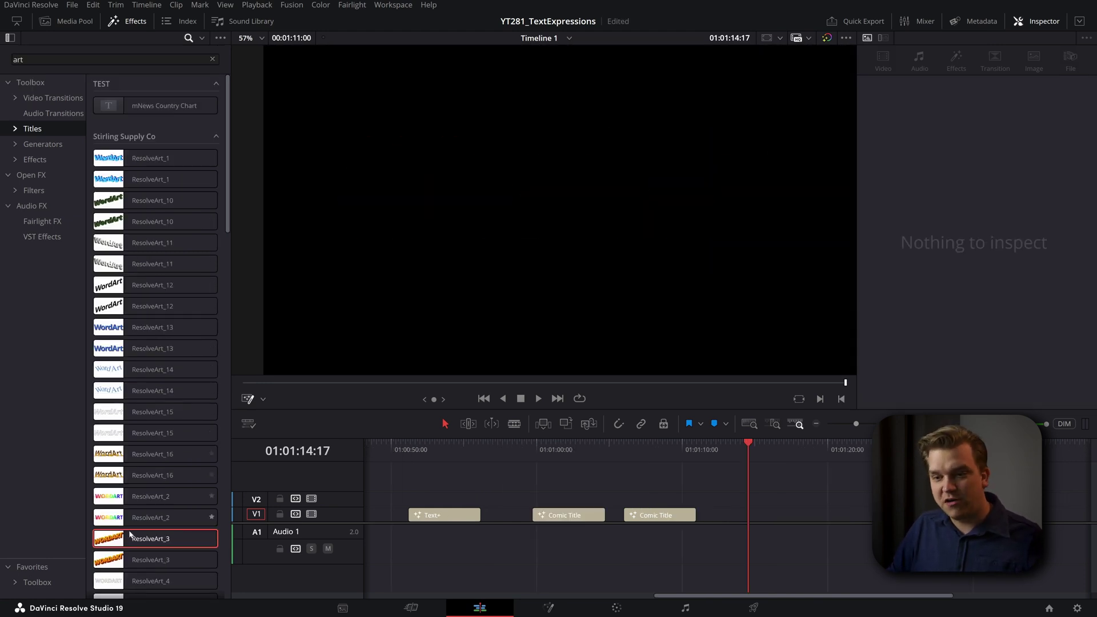
scroll(131, 534, down, 4)
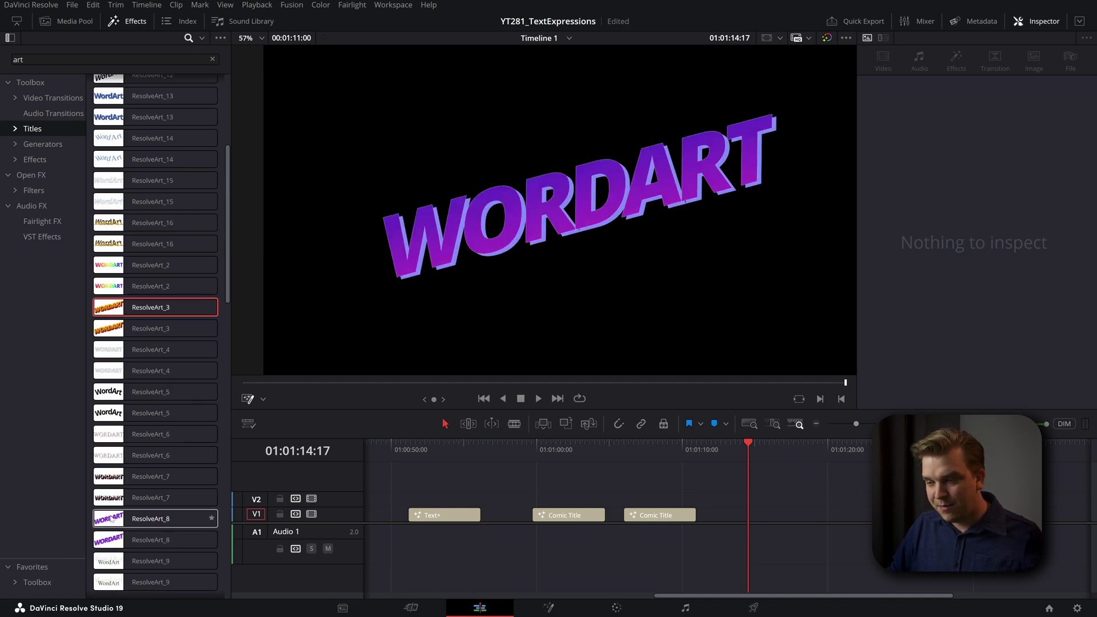
drag(112, 520, 714, 516)
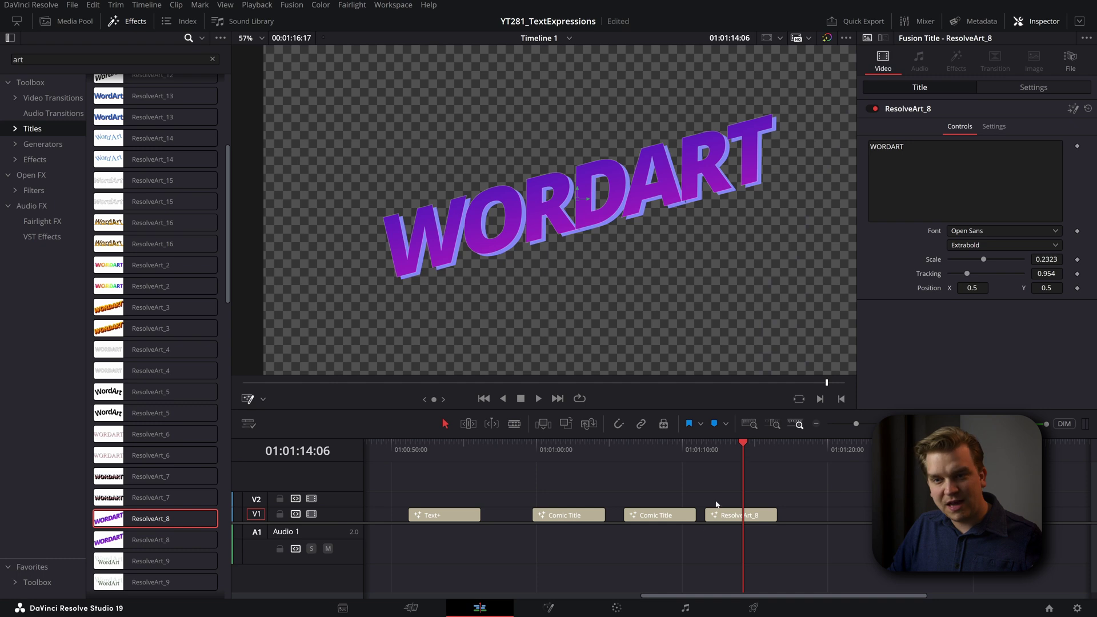
Open the ResolveArt_8 title in Fusion, expand its group and show the shading settings of the Text1 node inside.
key(shift+5)
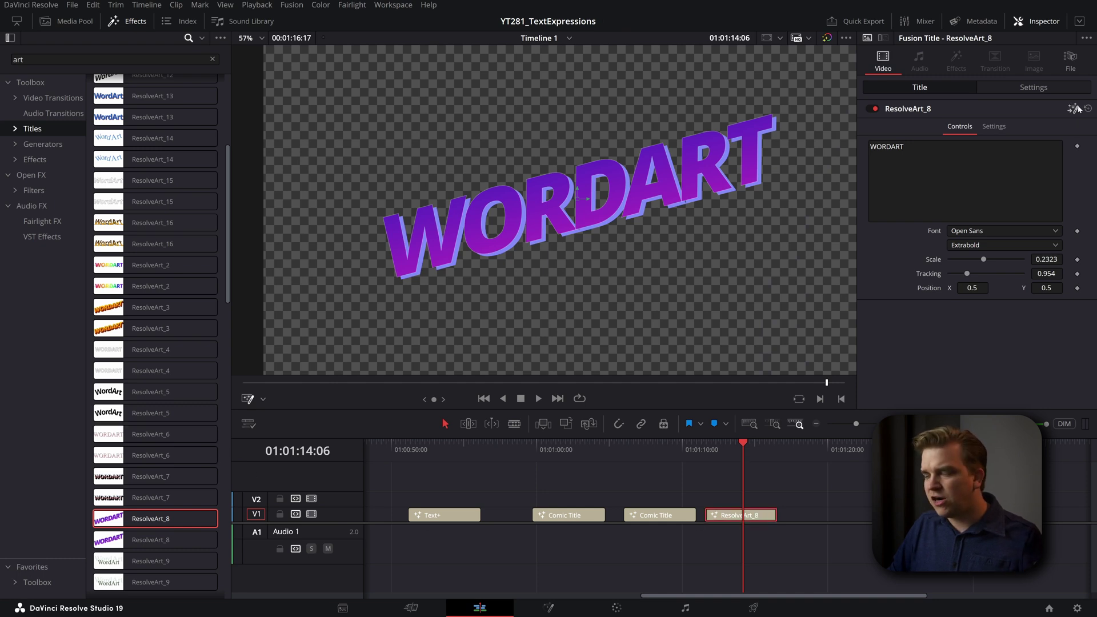
key(shift+5)
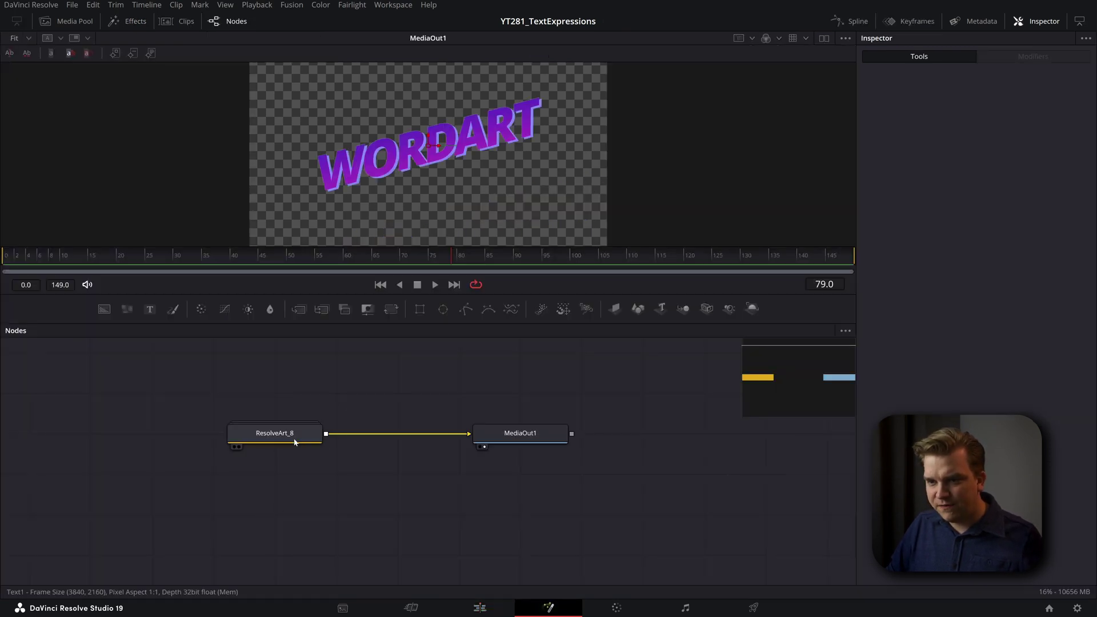
double_click(295, 443)
click(286, 450)
click(994, 132)
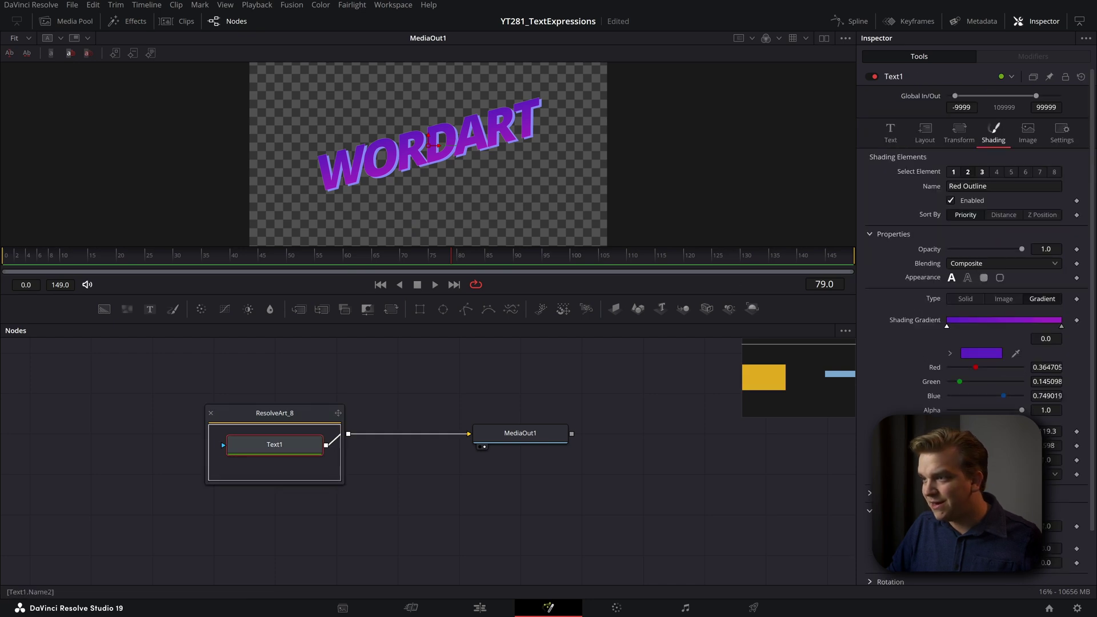
Check what Text1's Black Shadow, Red Outline and White Solid Fill shading elements each contribute by disabling them in turn.
click(982, 172)
scroll(520, 149, up, 3)
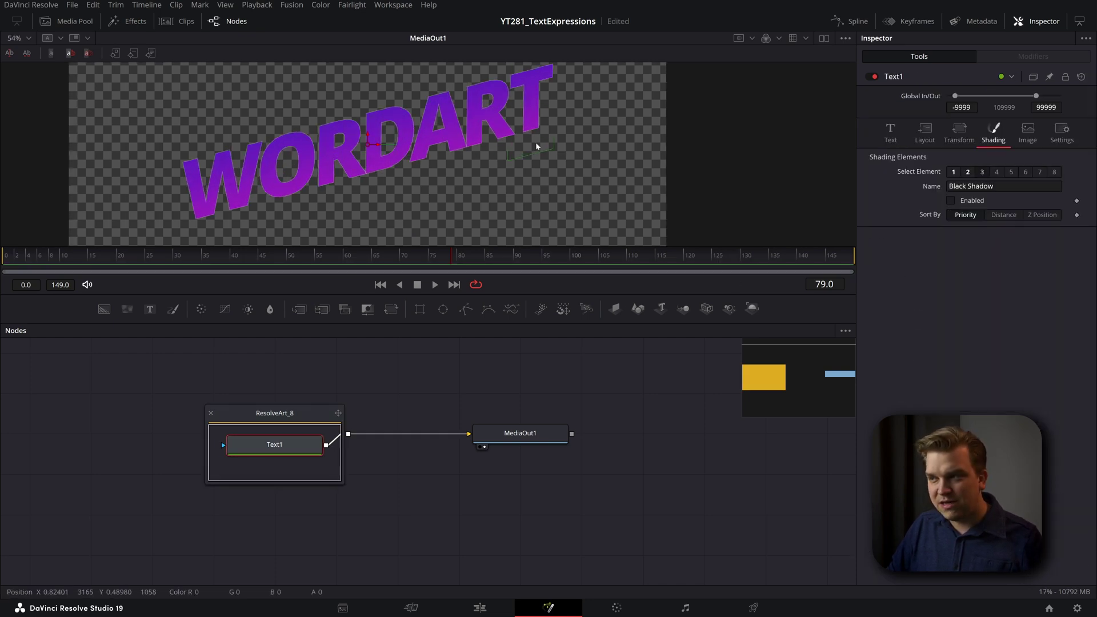
click(954, 172)
click(968, 172)
click(952, 201)
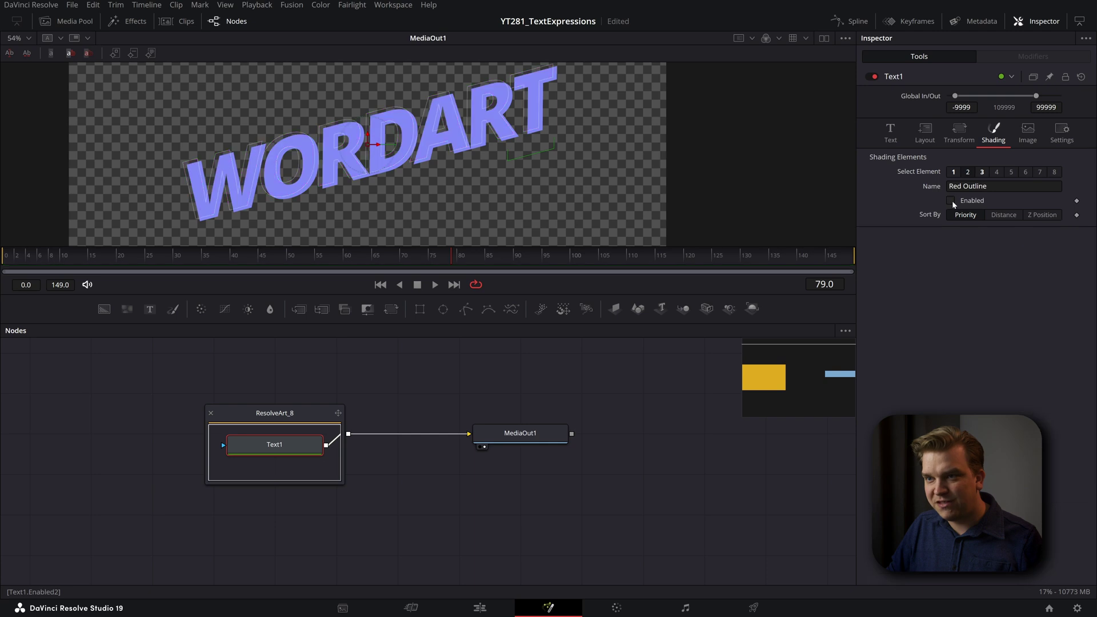
click(952, 201)
click(952, 173)
click(951, 200)
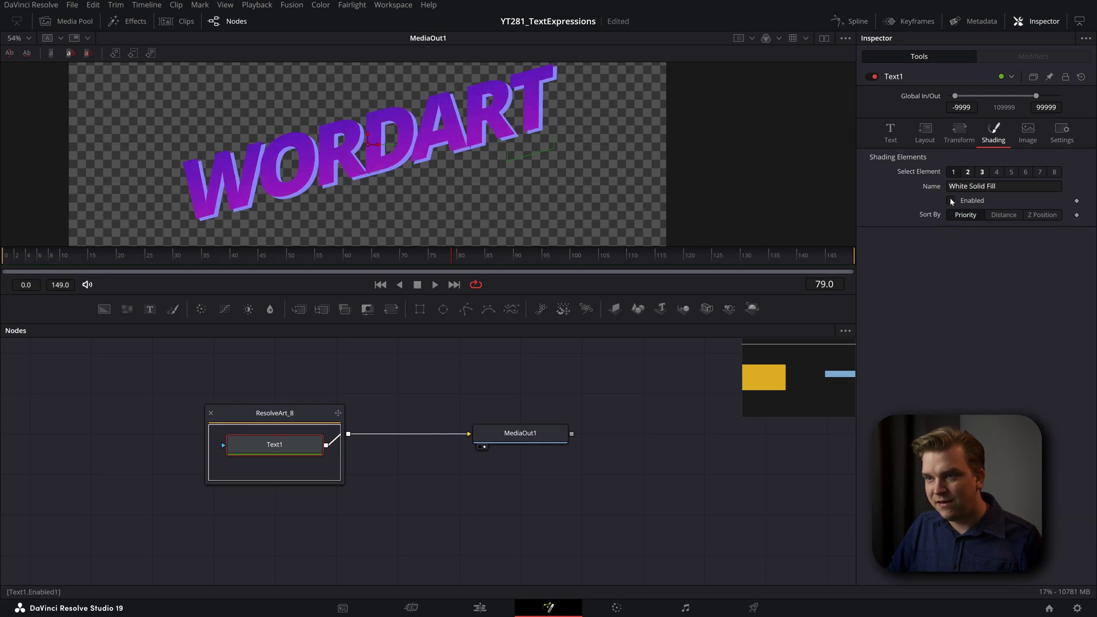